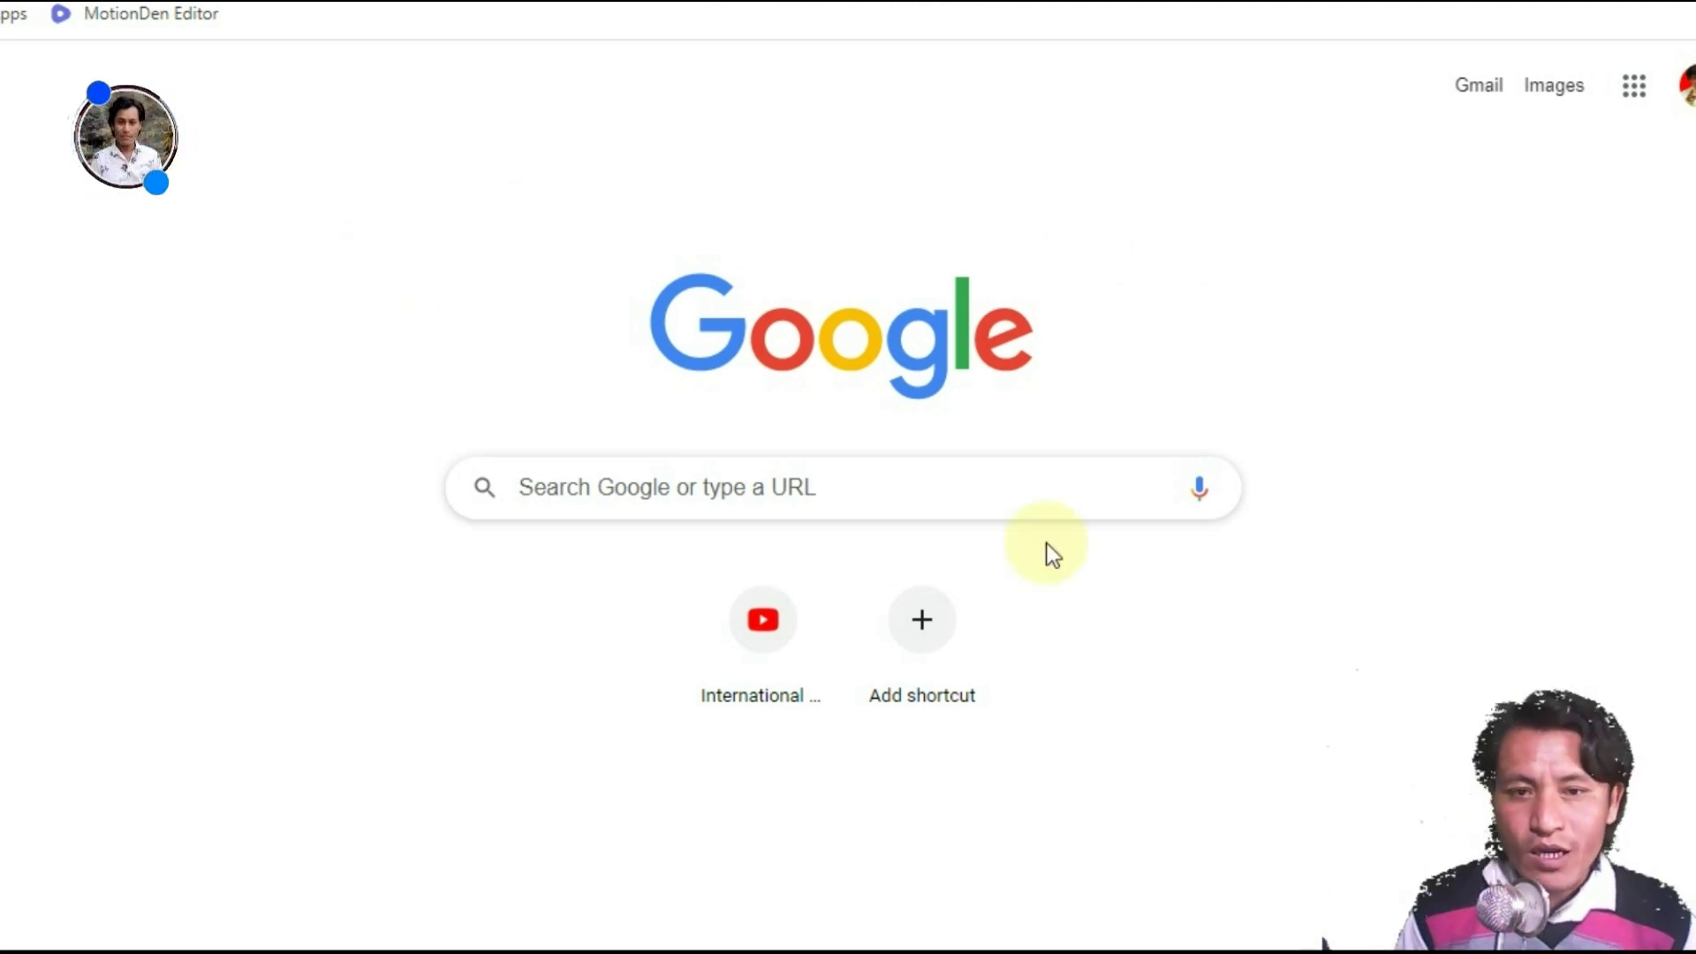
click(932, 488)
right_click(930, 488)
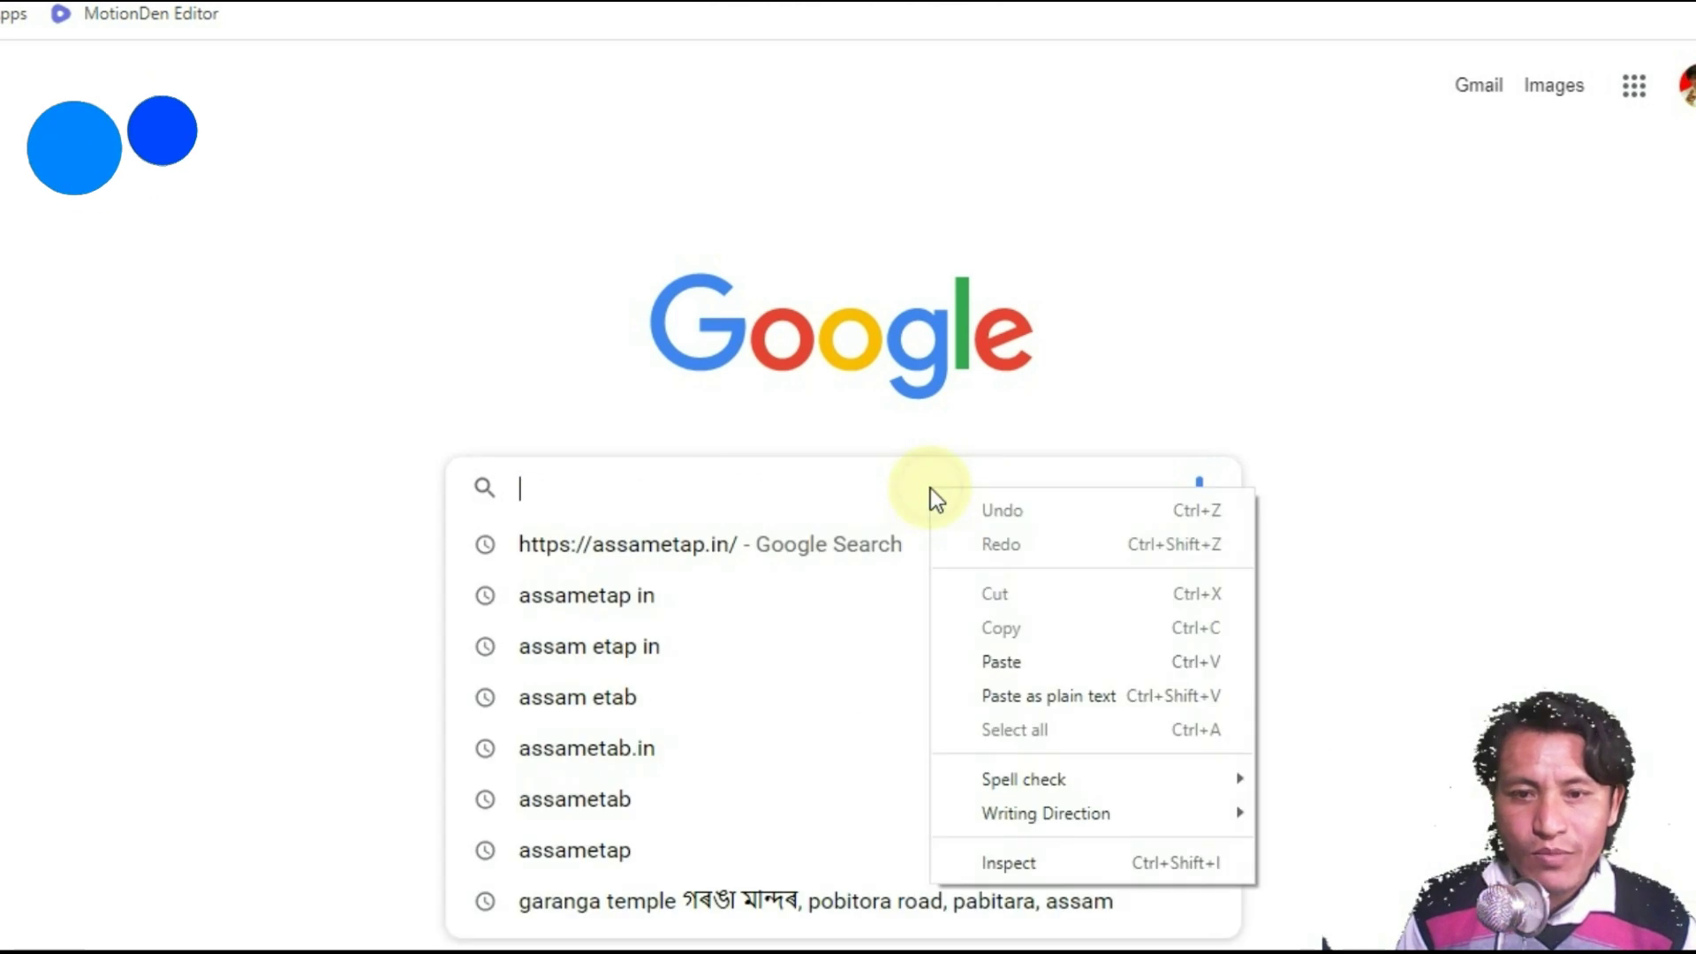
click(1110, 659)
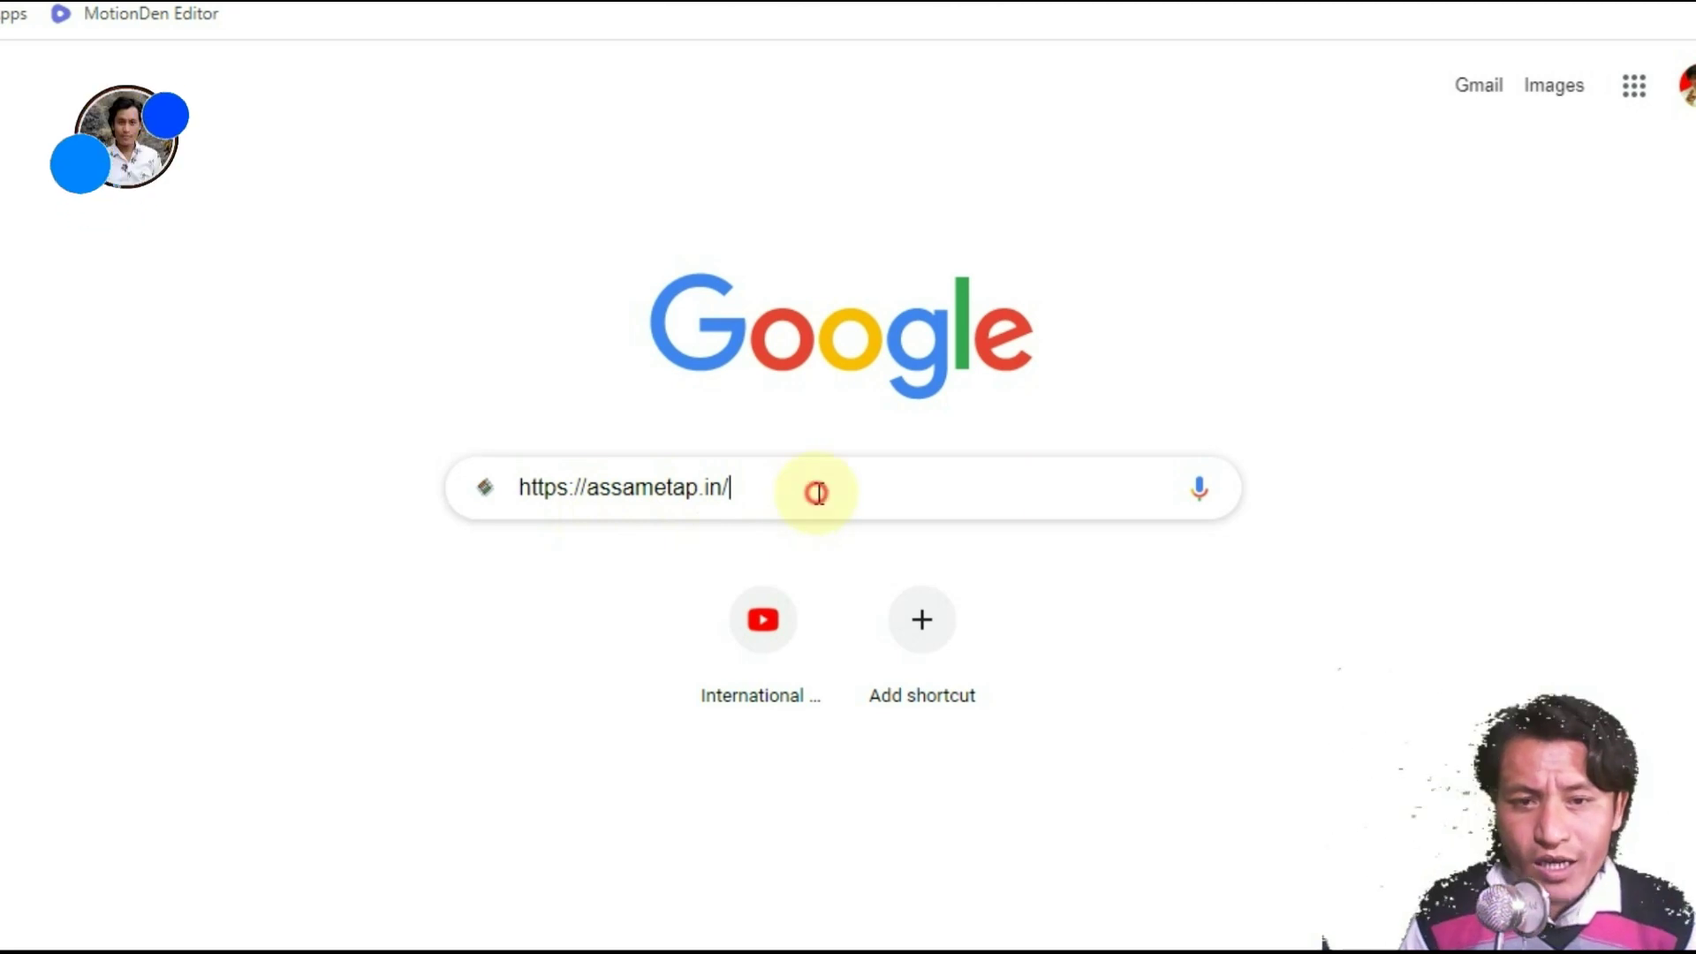
key(Return)
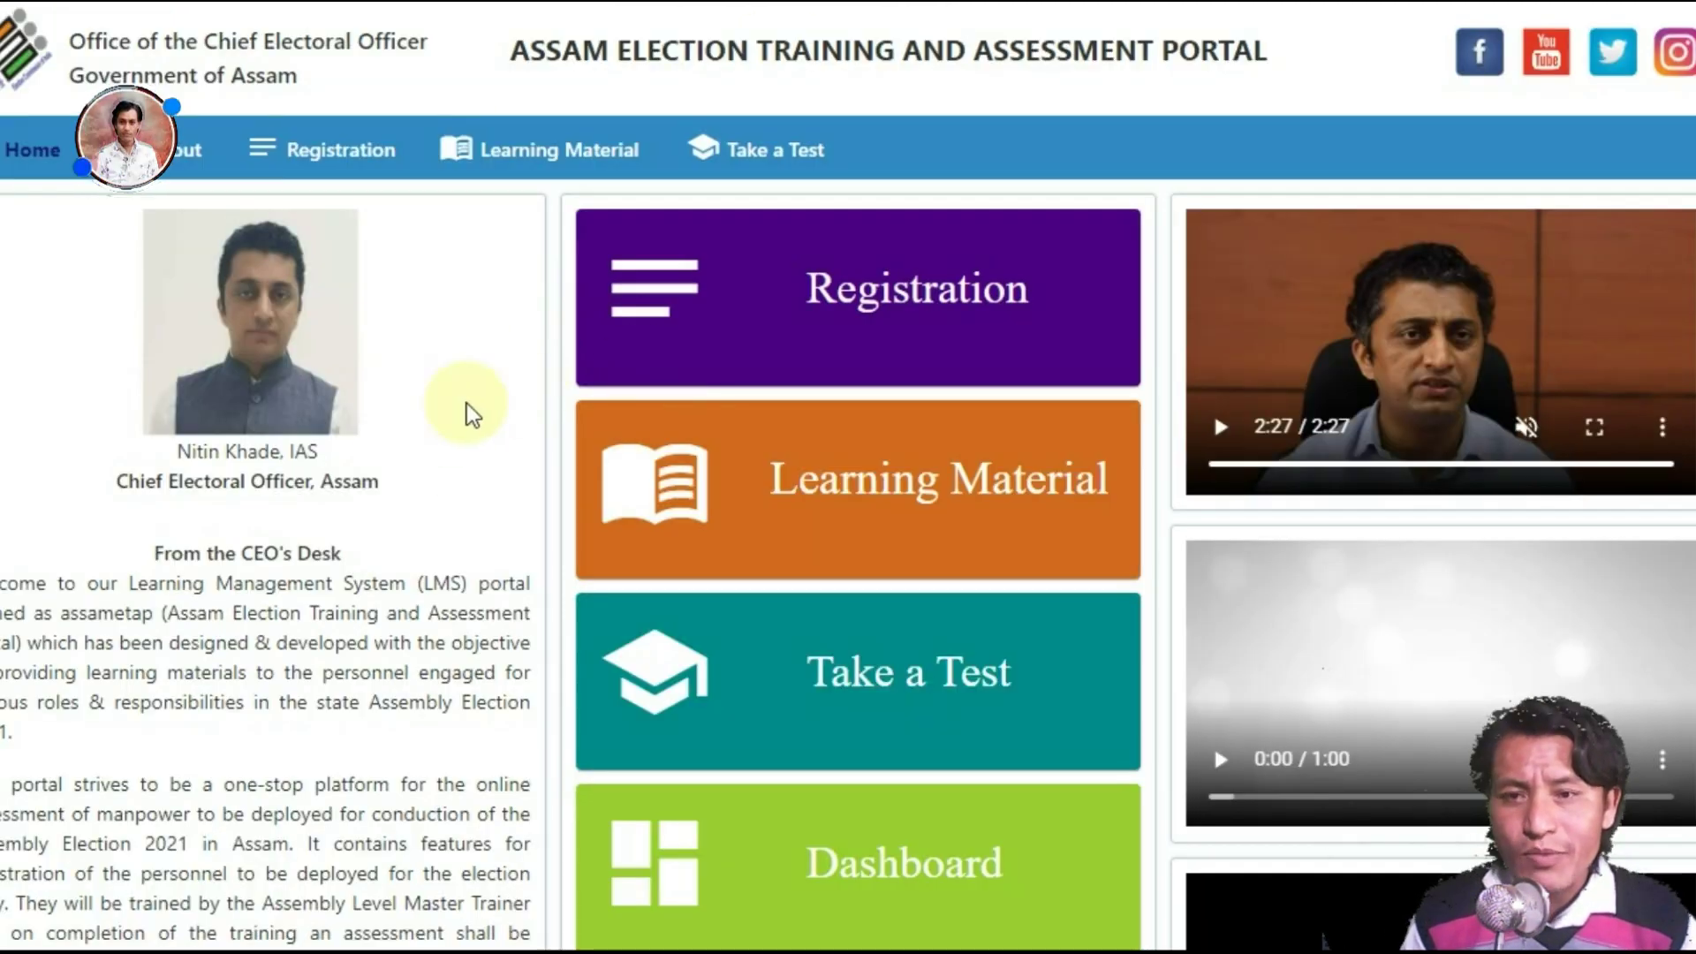
Step: Scroll the home page and highlight the Dashboard tile and portal title on screen
scroll(848, 477, down, 5)
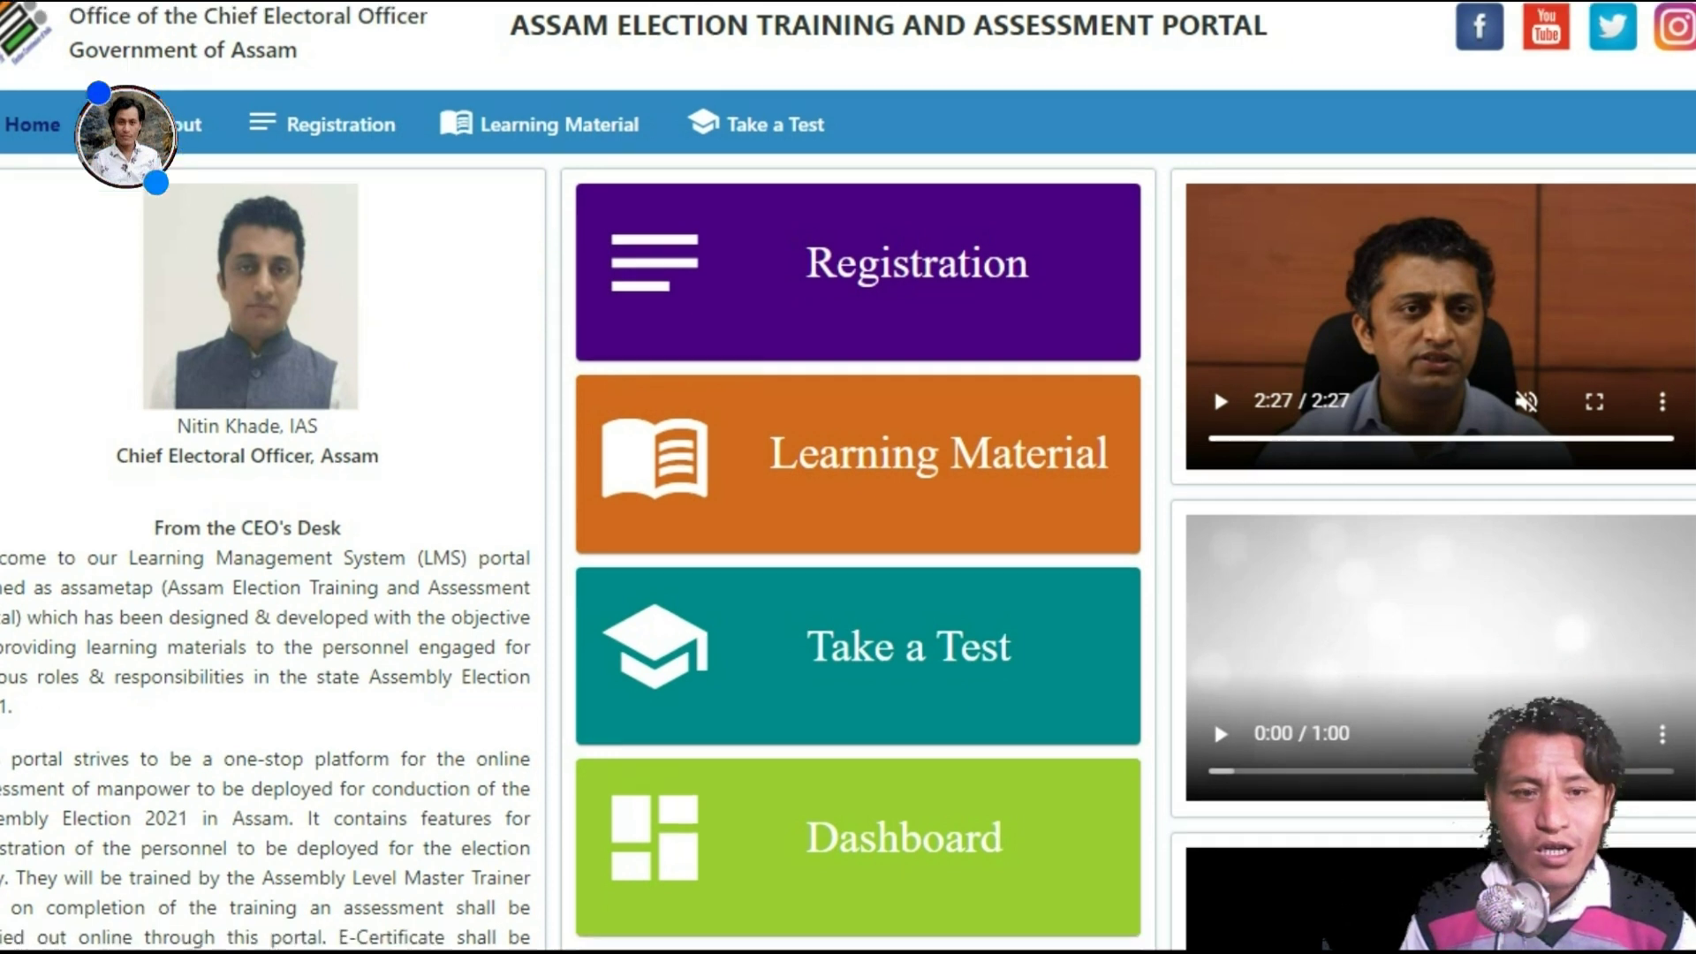
scroll(848, 476, up, 5)
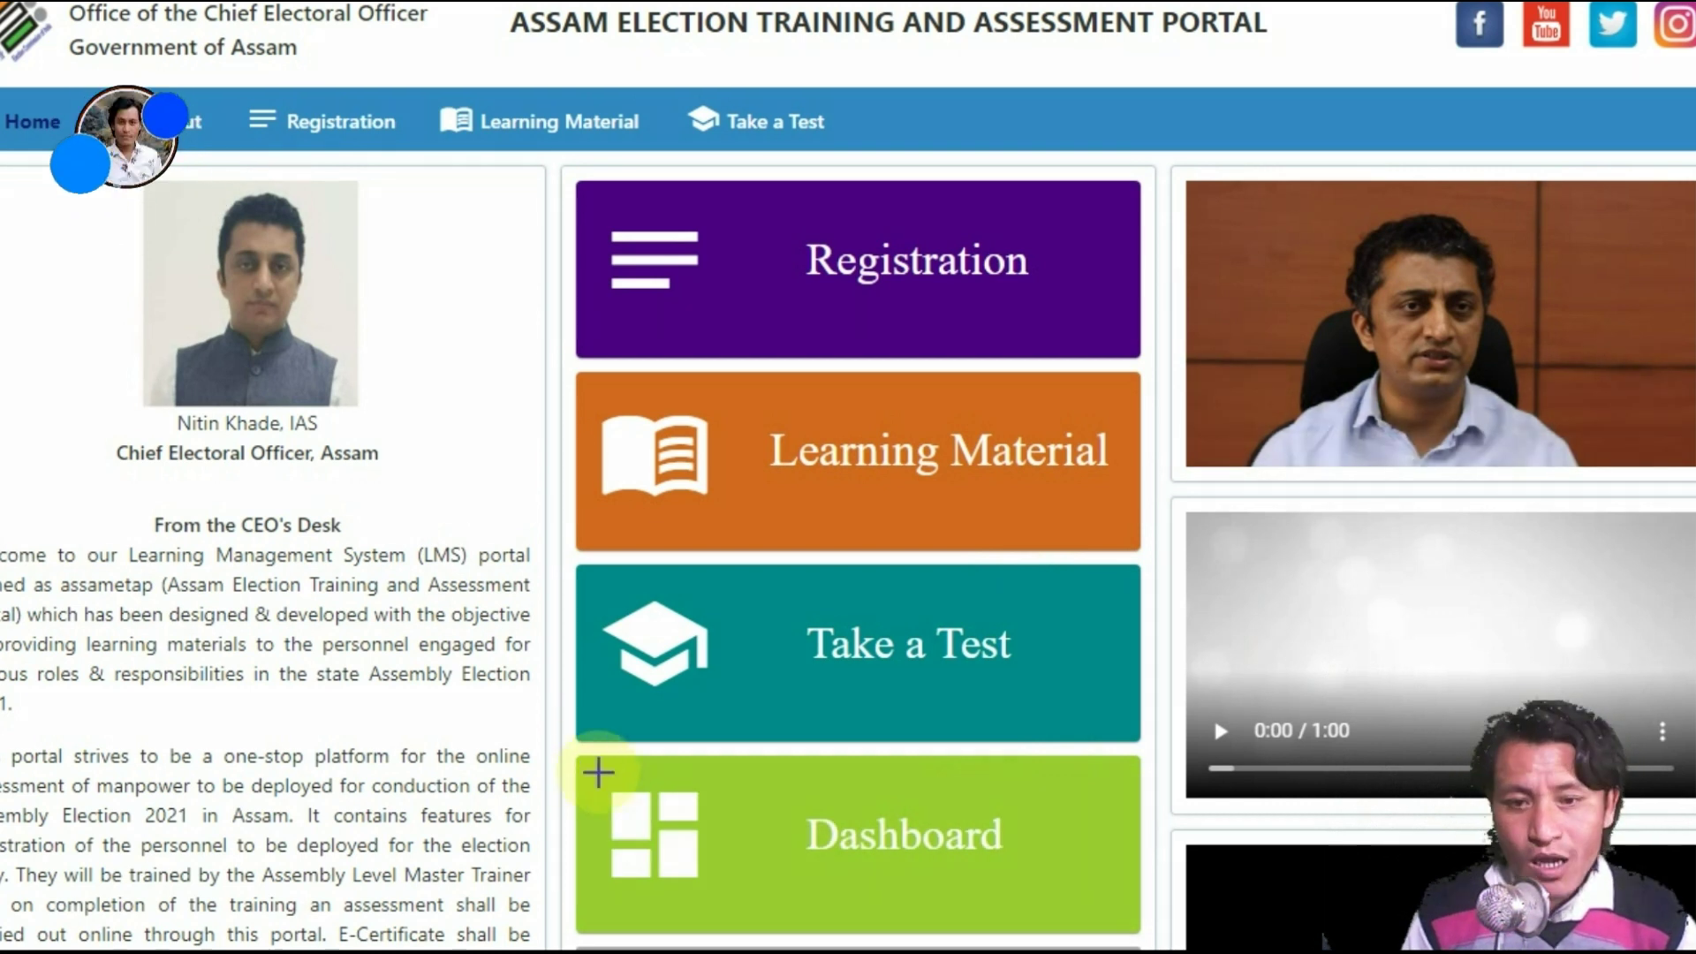
mouse_move(575, 760)
mouse_down()
mouse_move(684, 852)
mouse_move(1137, 928)
mouse_up()
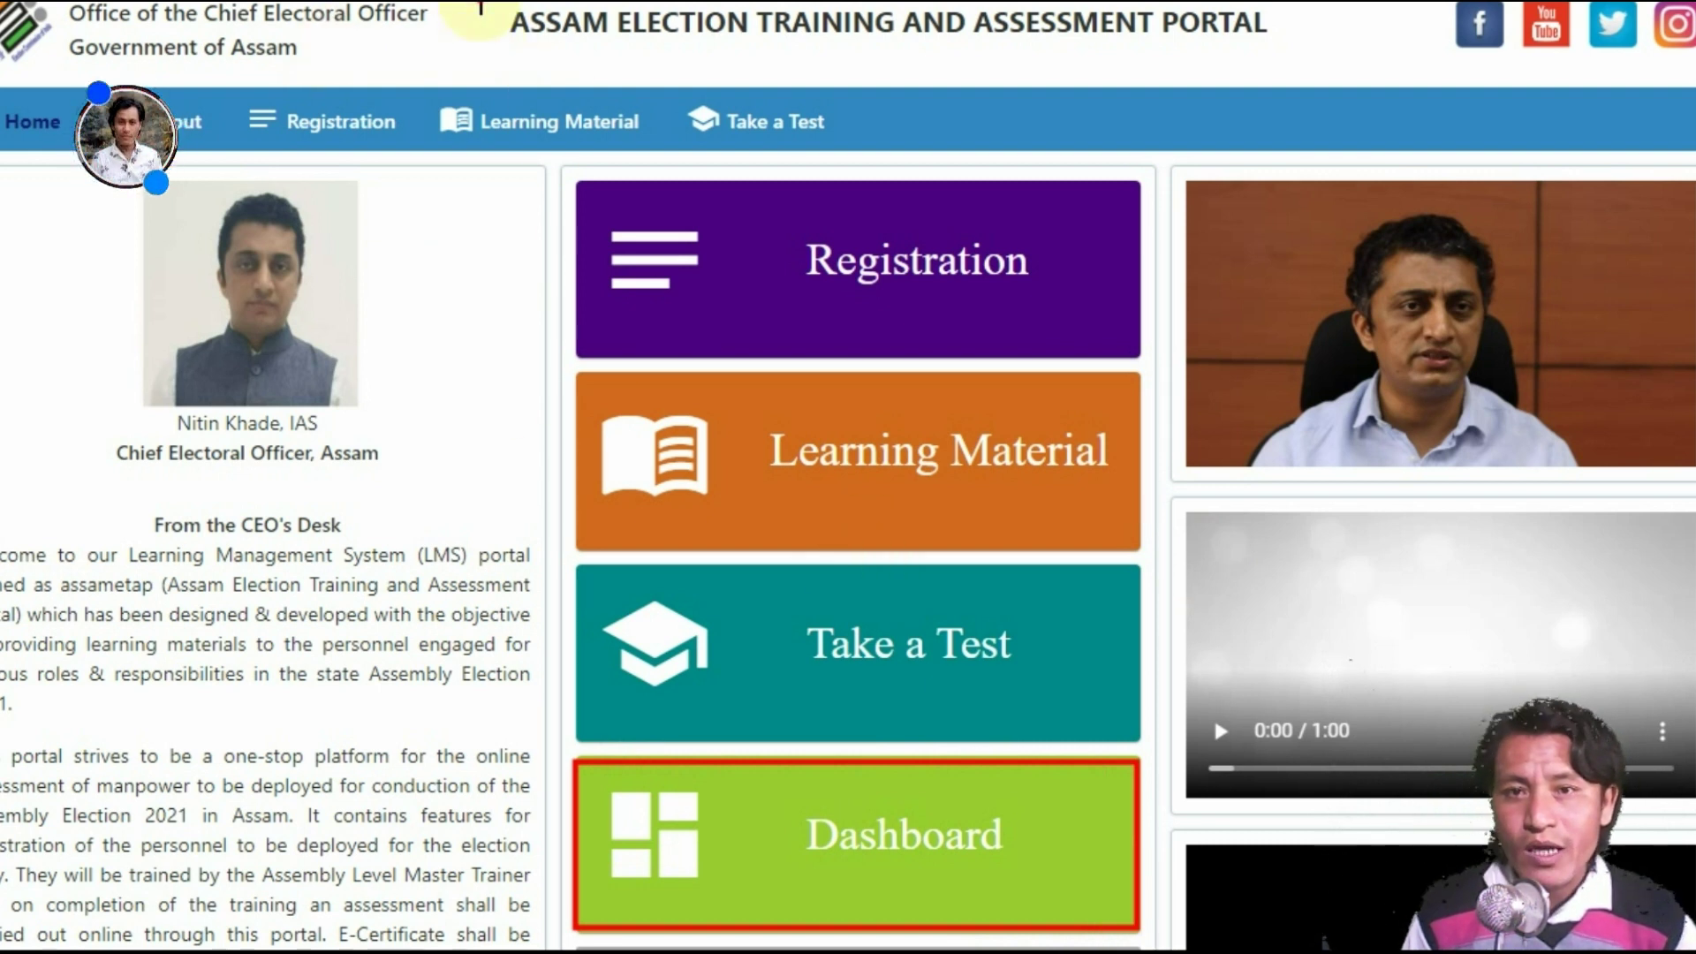
mouse_move(479, 3)
mouse_down()
mouse_move(742, 49)
mouse_move(1295, 55)
mouse_up()
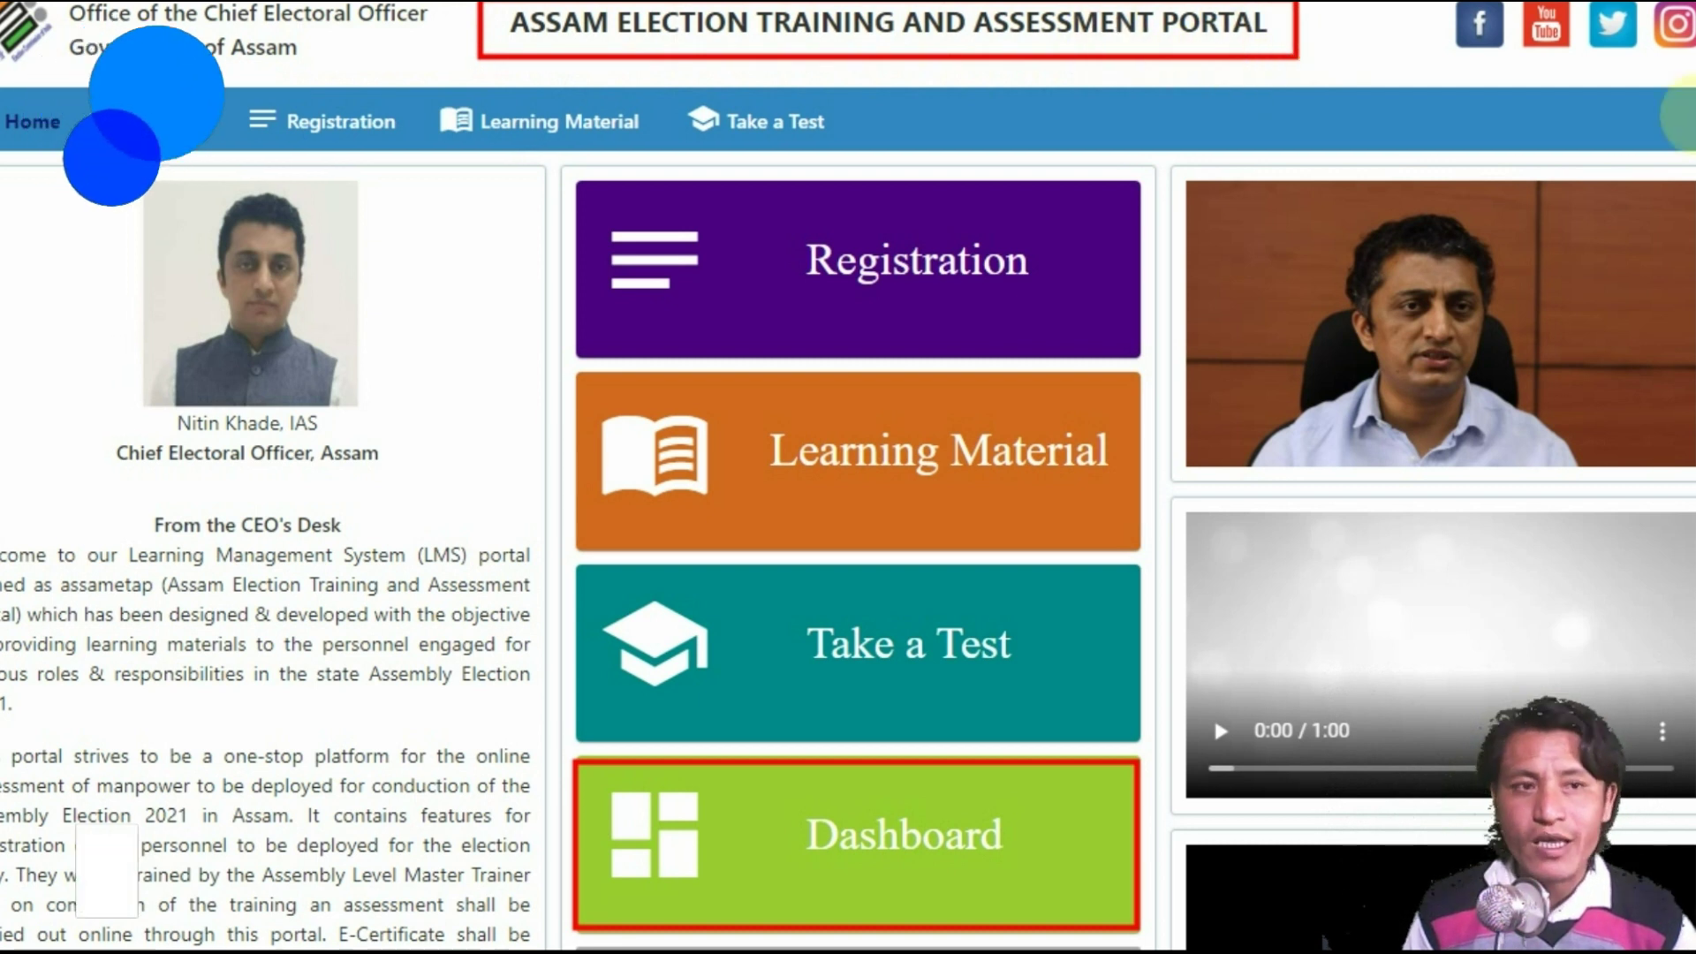
key(Escape)
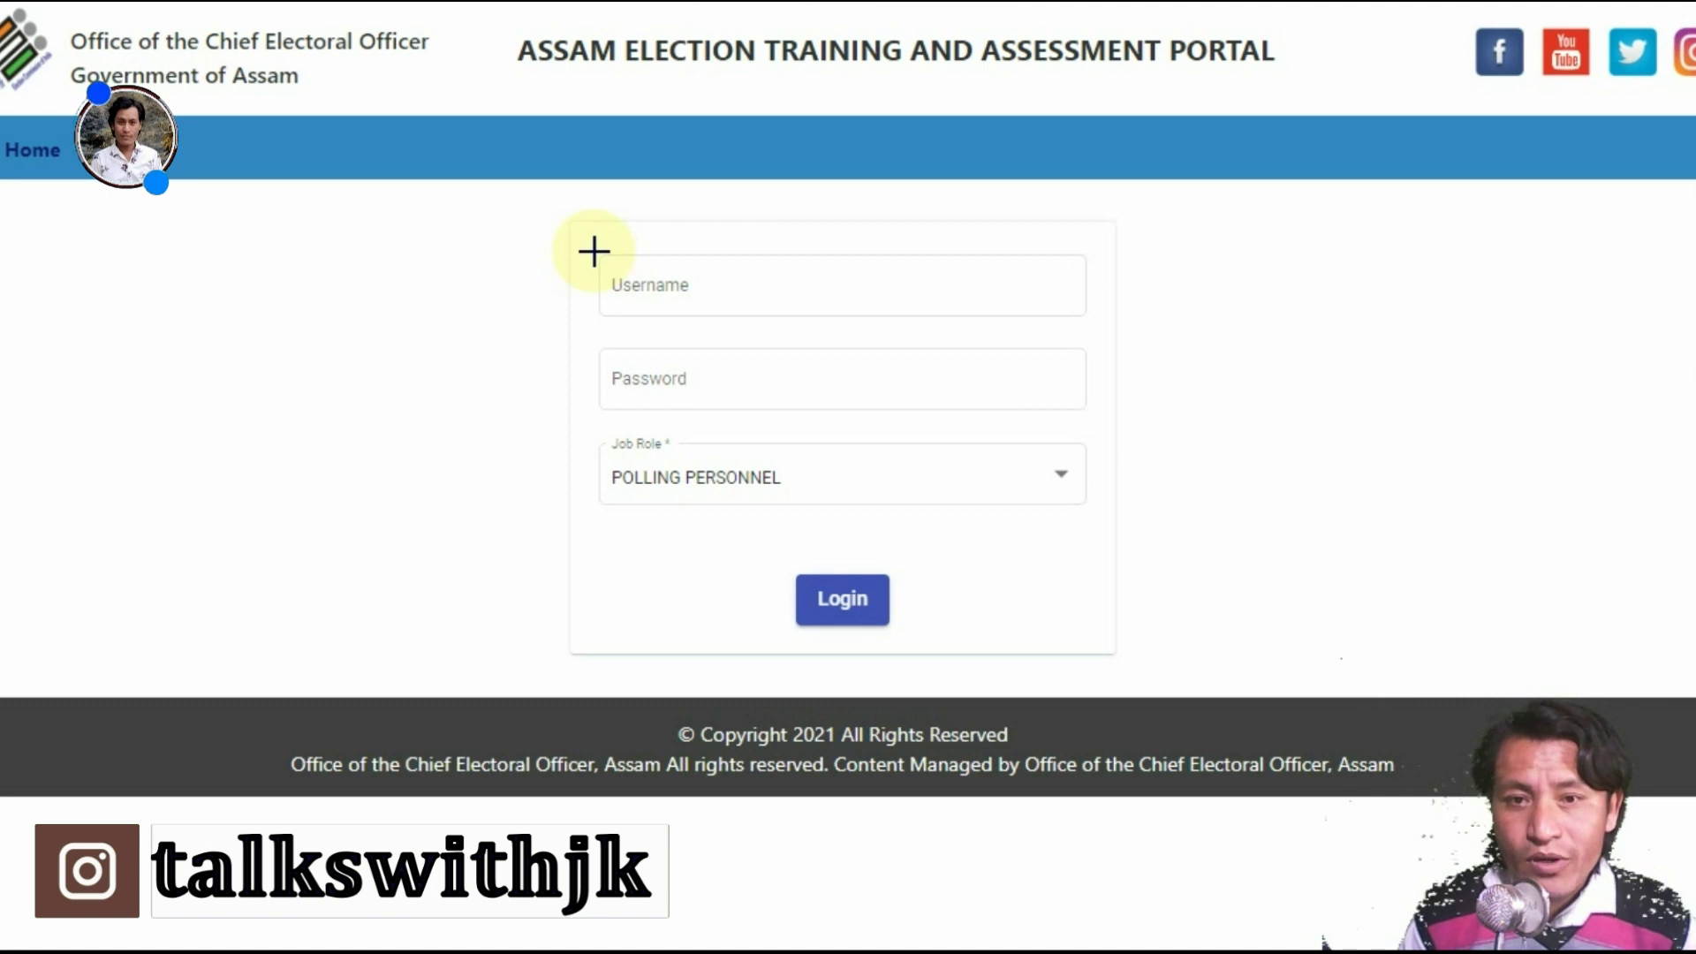
Step: Highlight the login fields and keep Job Role set to POLLING PERSONNEL
mouse_move(592, 248)
mouse_down()
mouse_move(831, 321)
mouse_move(1096, 324)
mouse_up()
mouse_move(587, 341)
mouse_down()
mouse_move(624, 371)
mouse_move(1096, 422)
mouse_up()
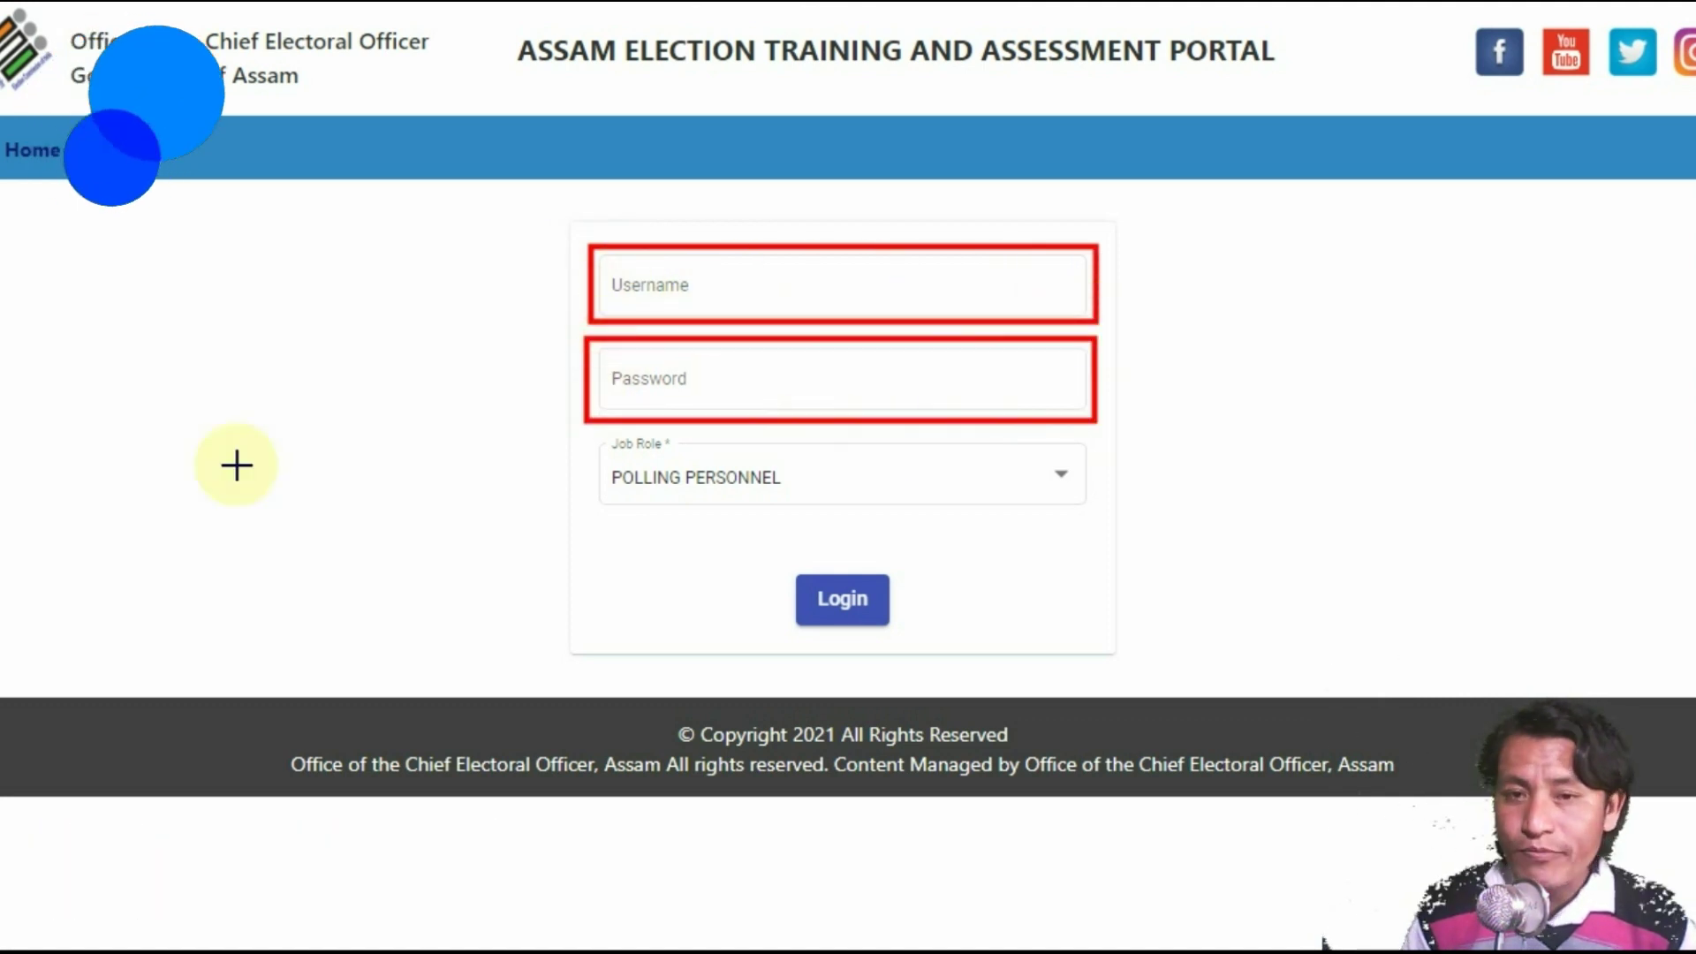
mouse_move(590, 435)
mouse_down()
mouse_move(606, 461)
mouse_move(840, 519)
mouse_move(1106, 512)
mouse_up()
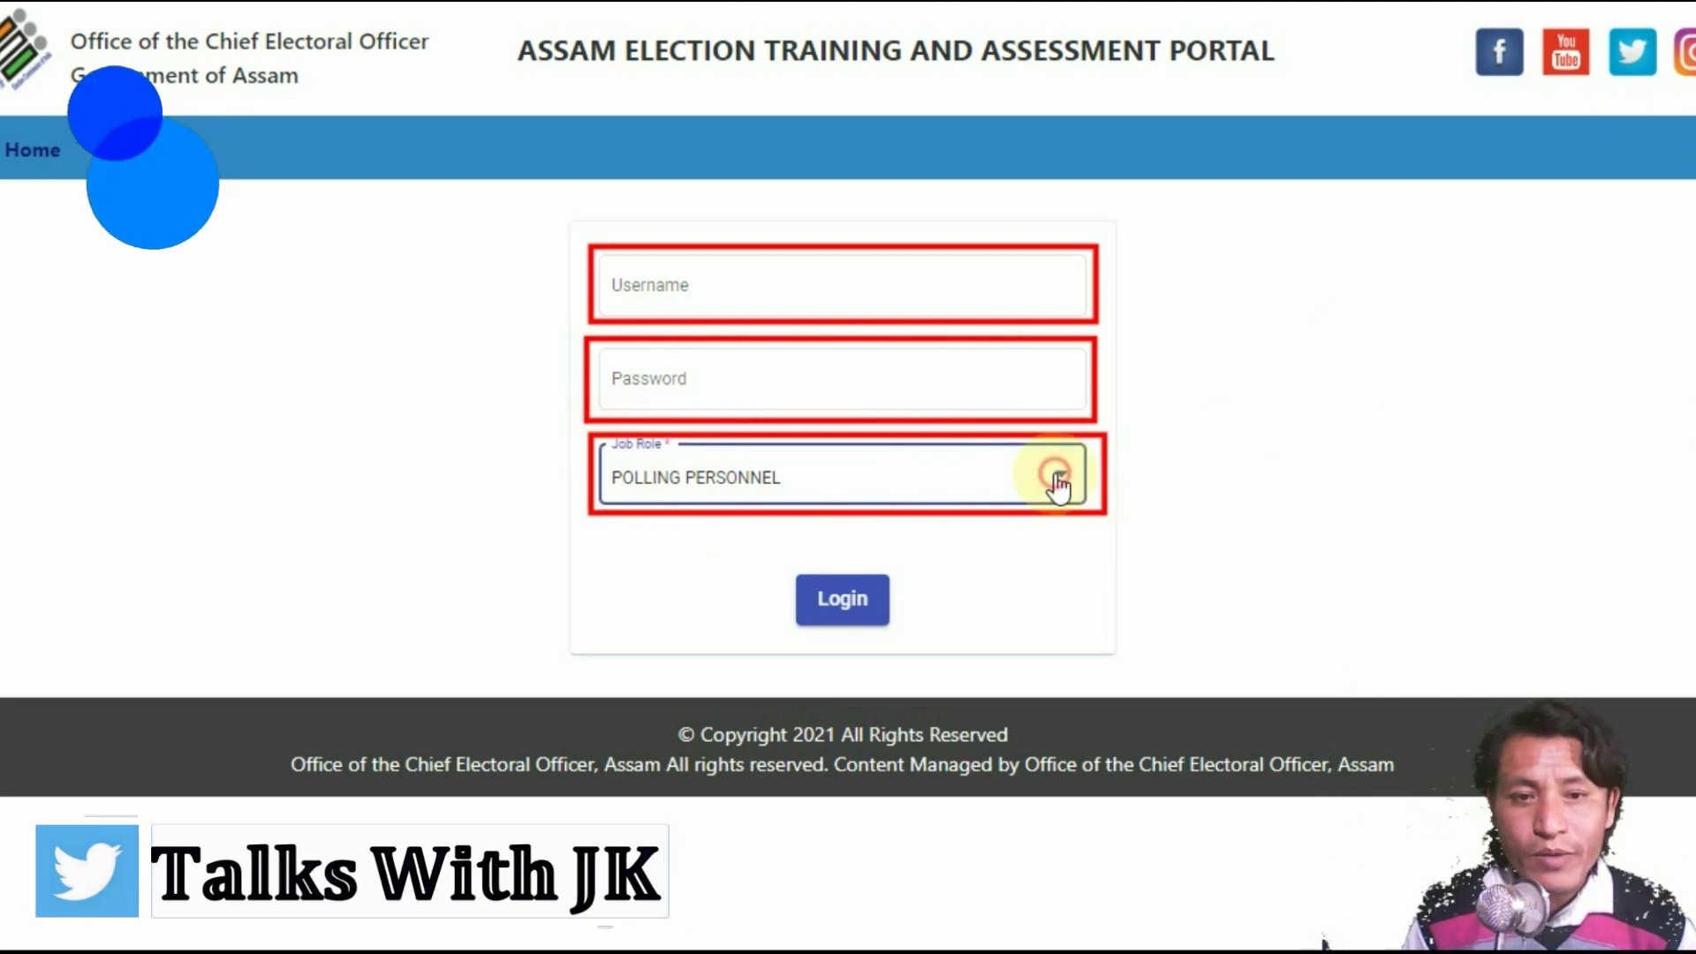
click(1059, 476)
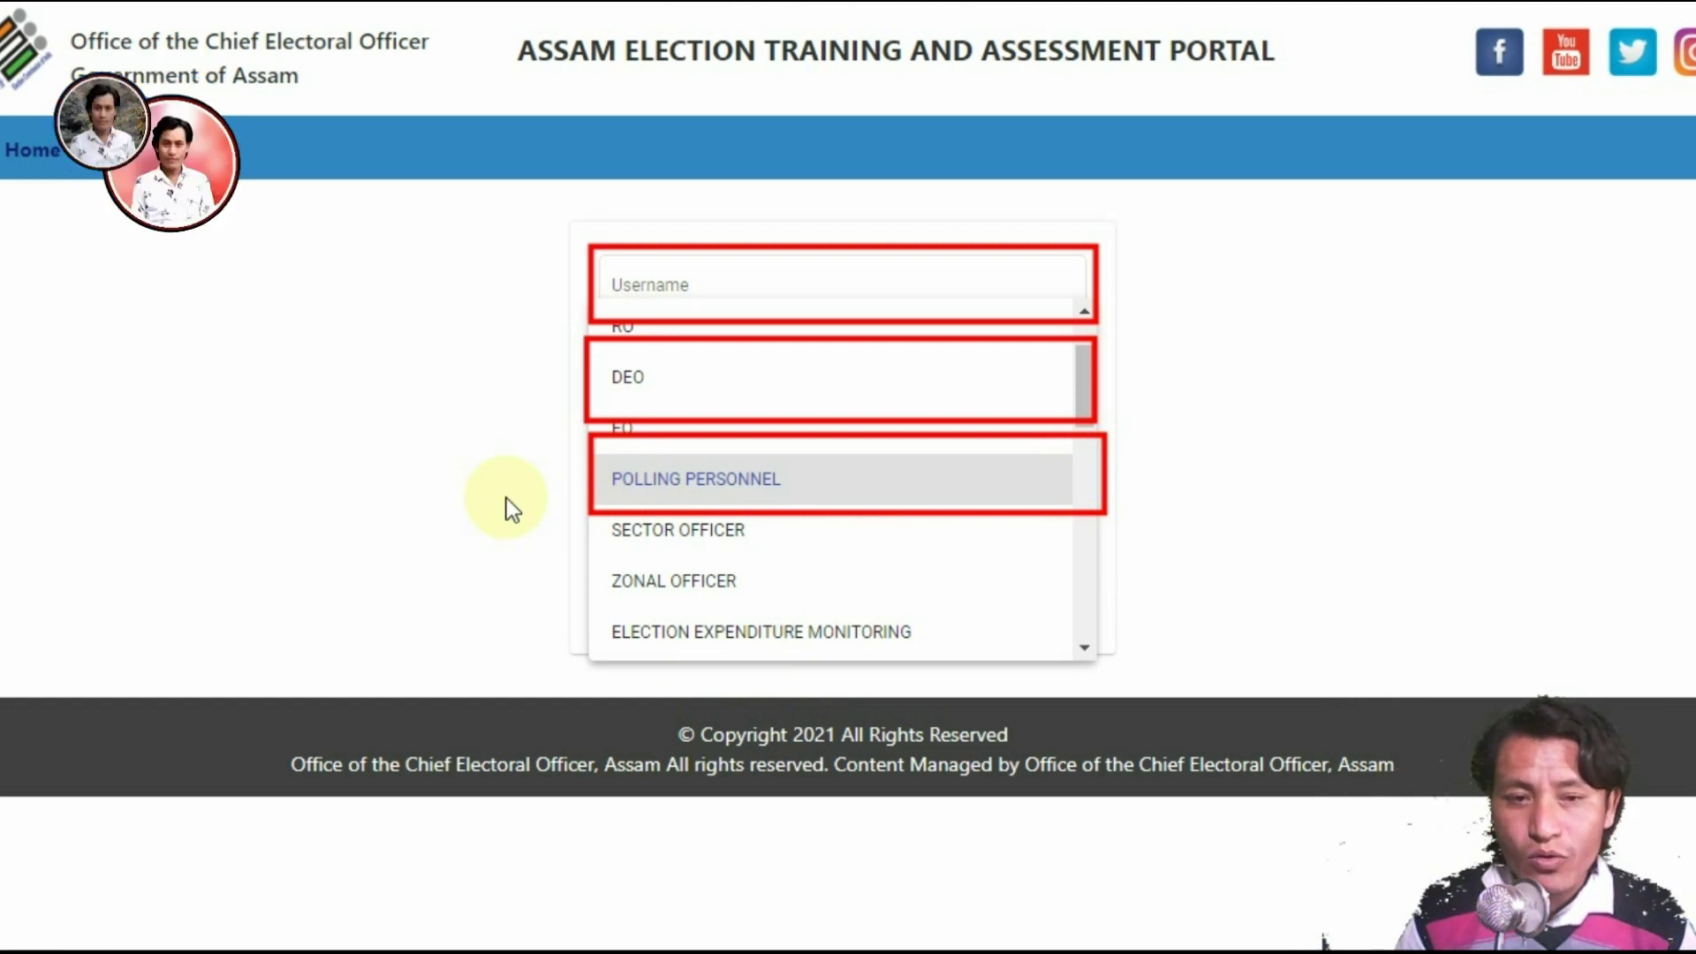
click(740, 482)
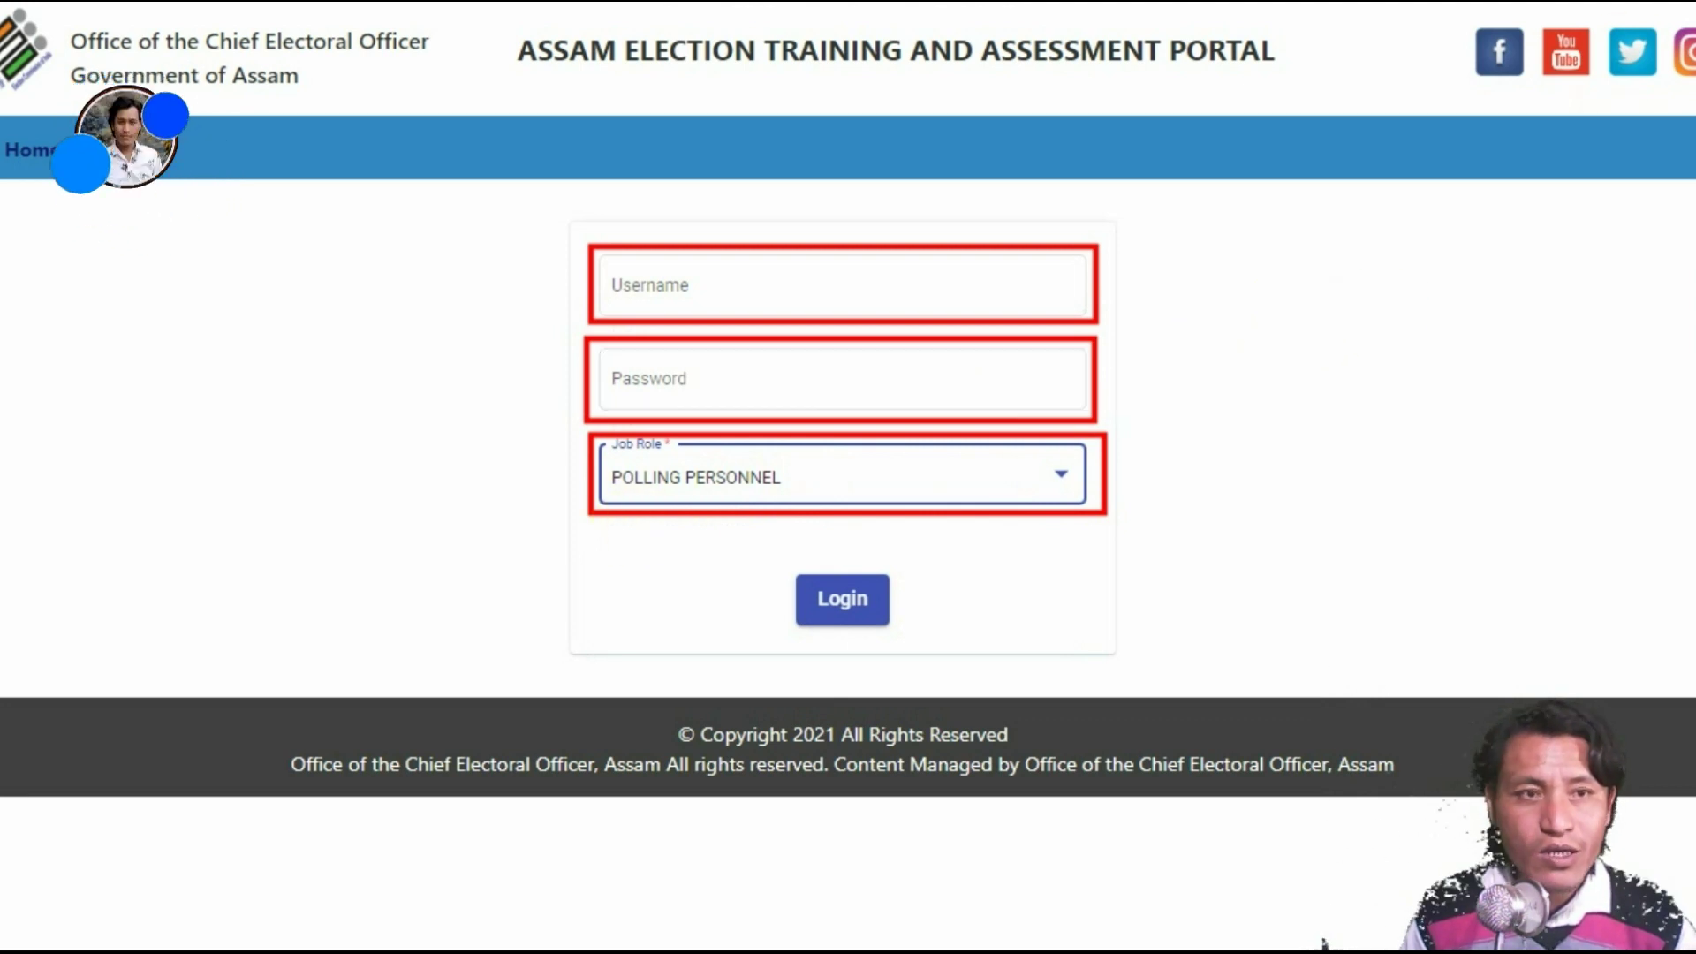
Step: Leave Username and Password empty so both show 'This is required'
click(707, 290)
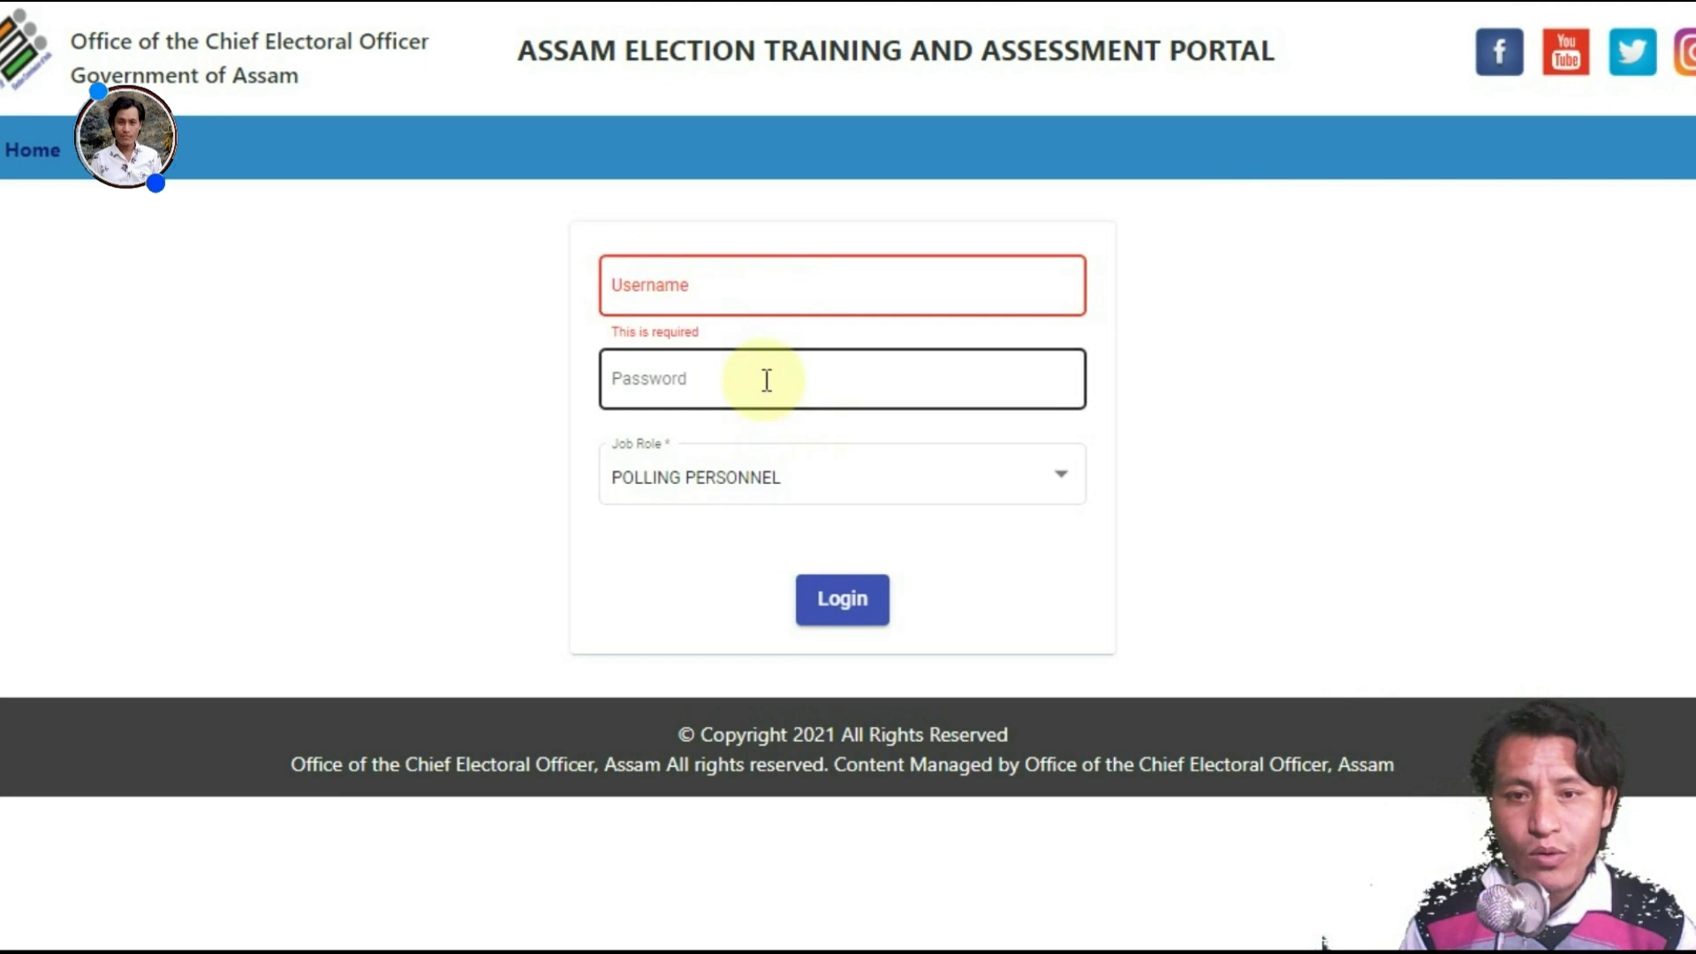
click(765, 380)
click(1308, 341)
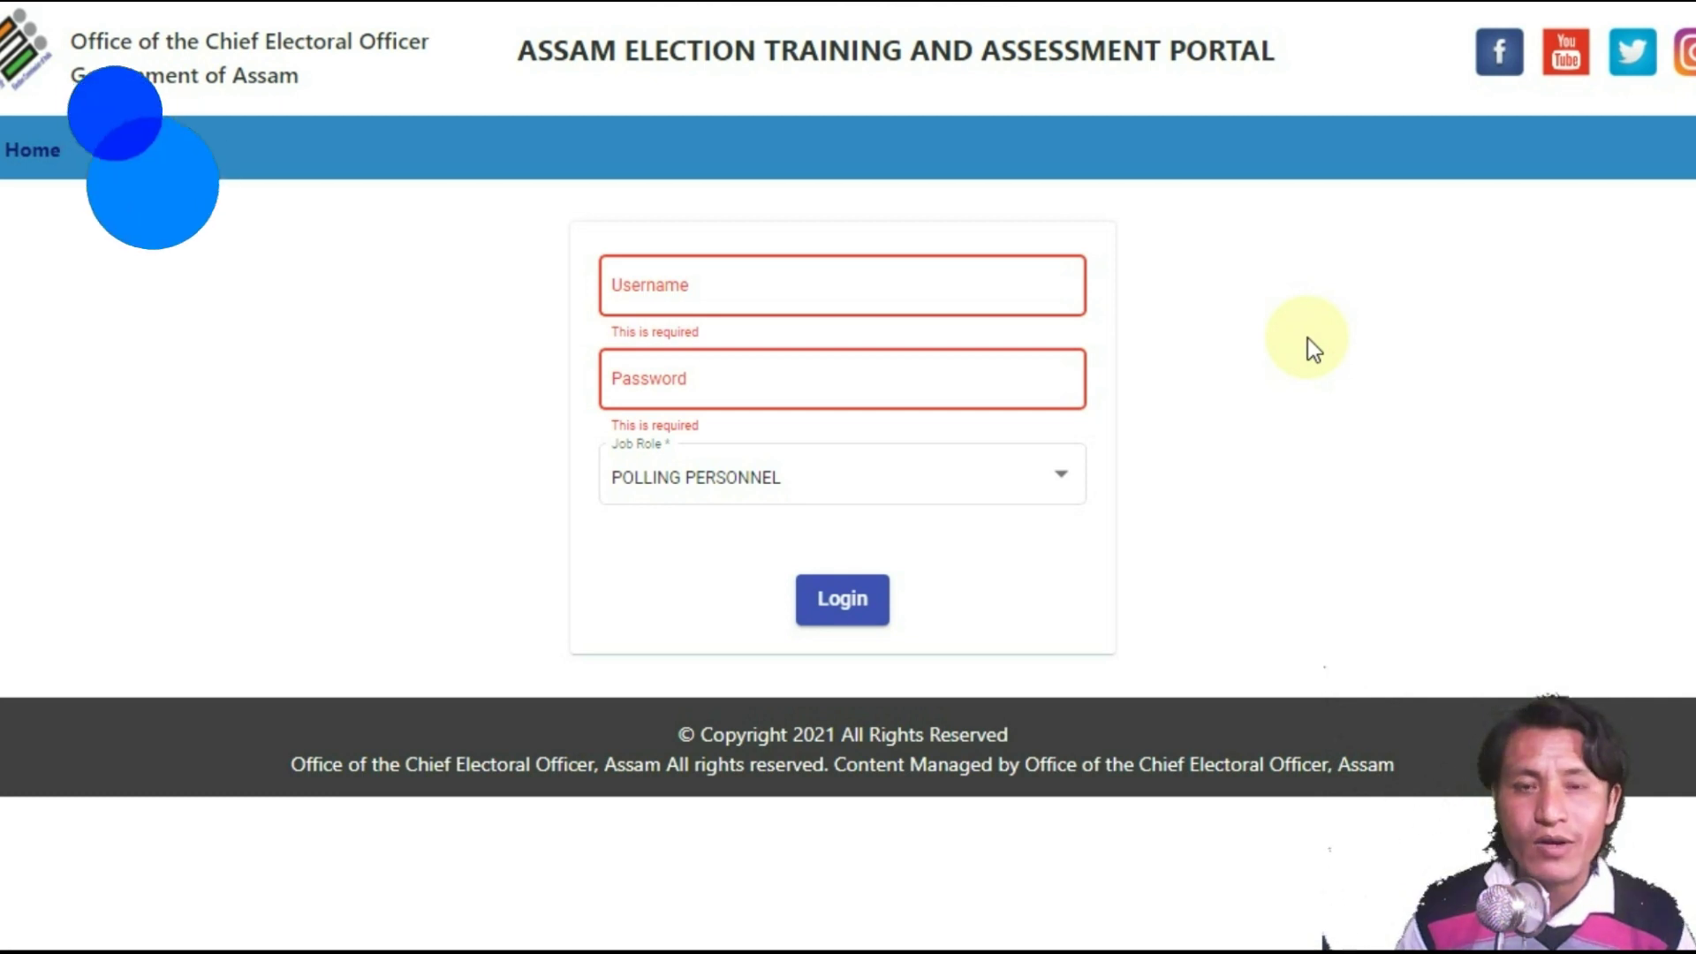
Step: Log in as POLLING PERSONNEL with the account's username and password
click(644, 285)
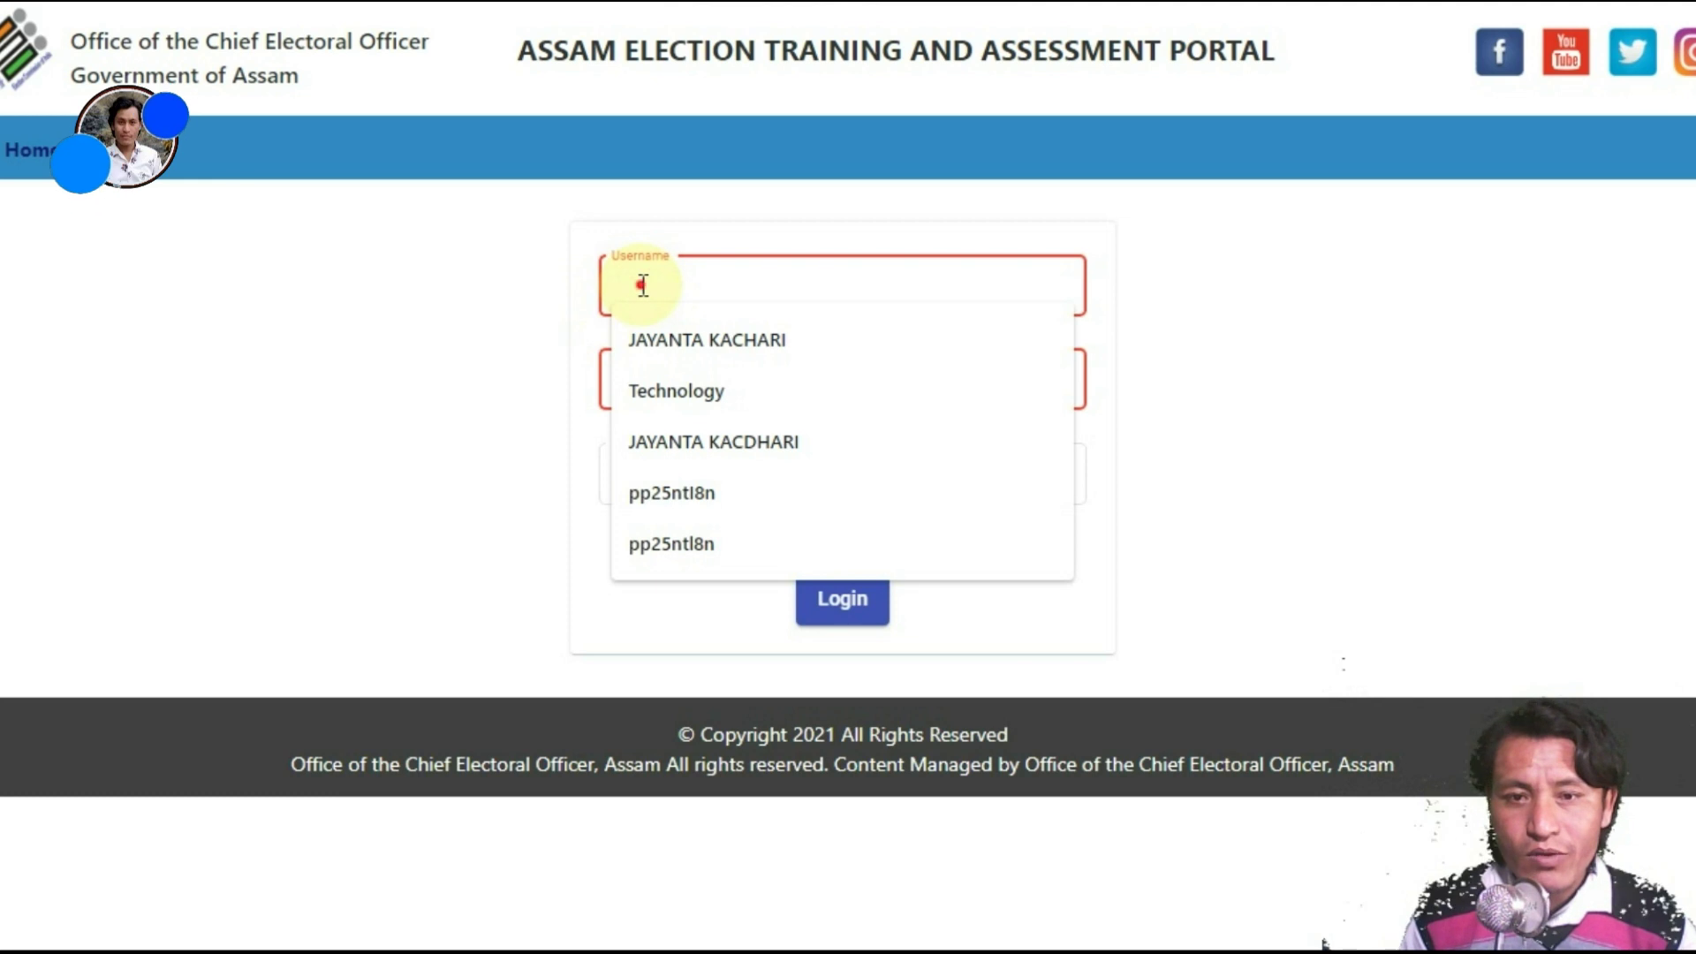
click(1321, 261)
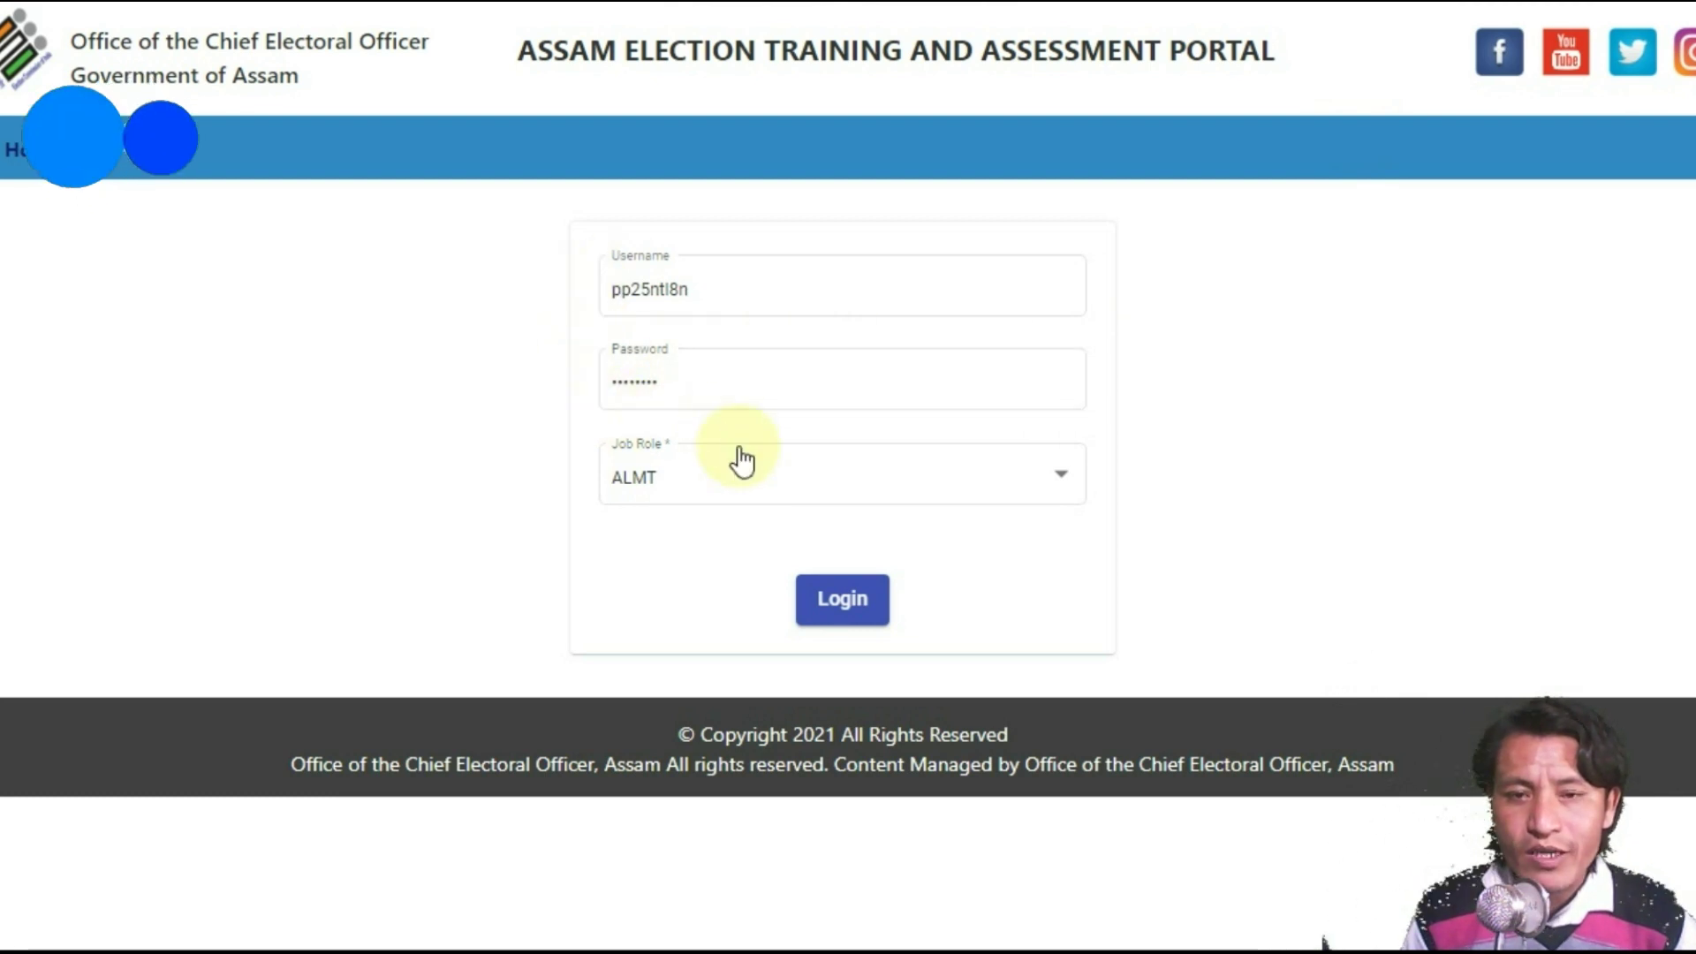
click(1054, 491)
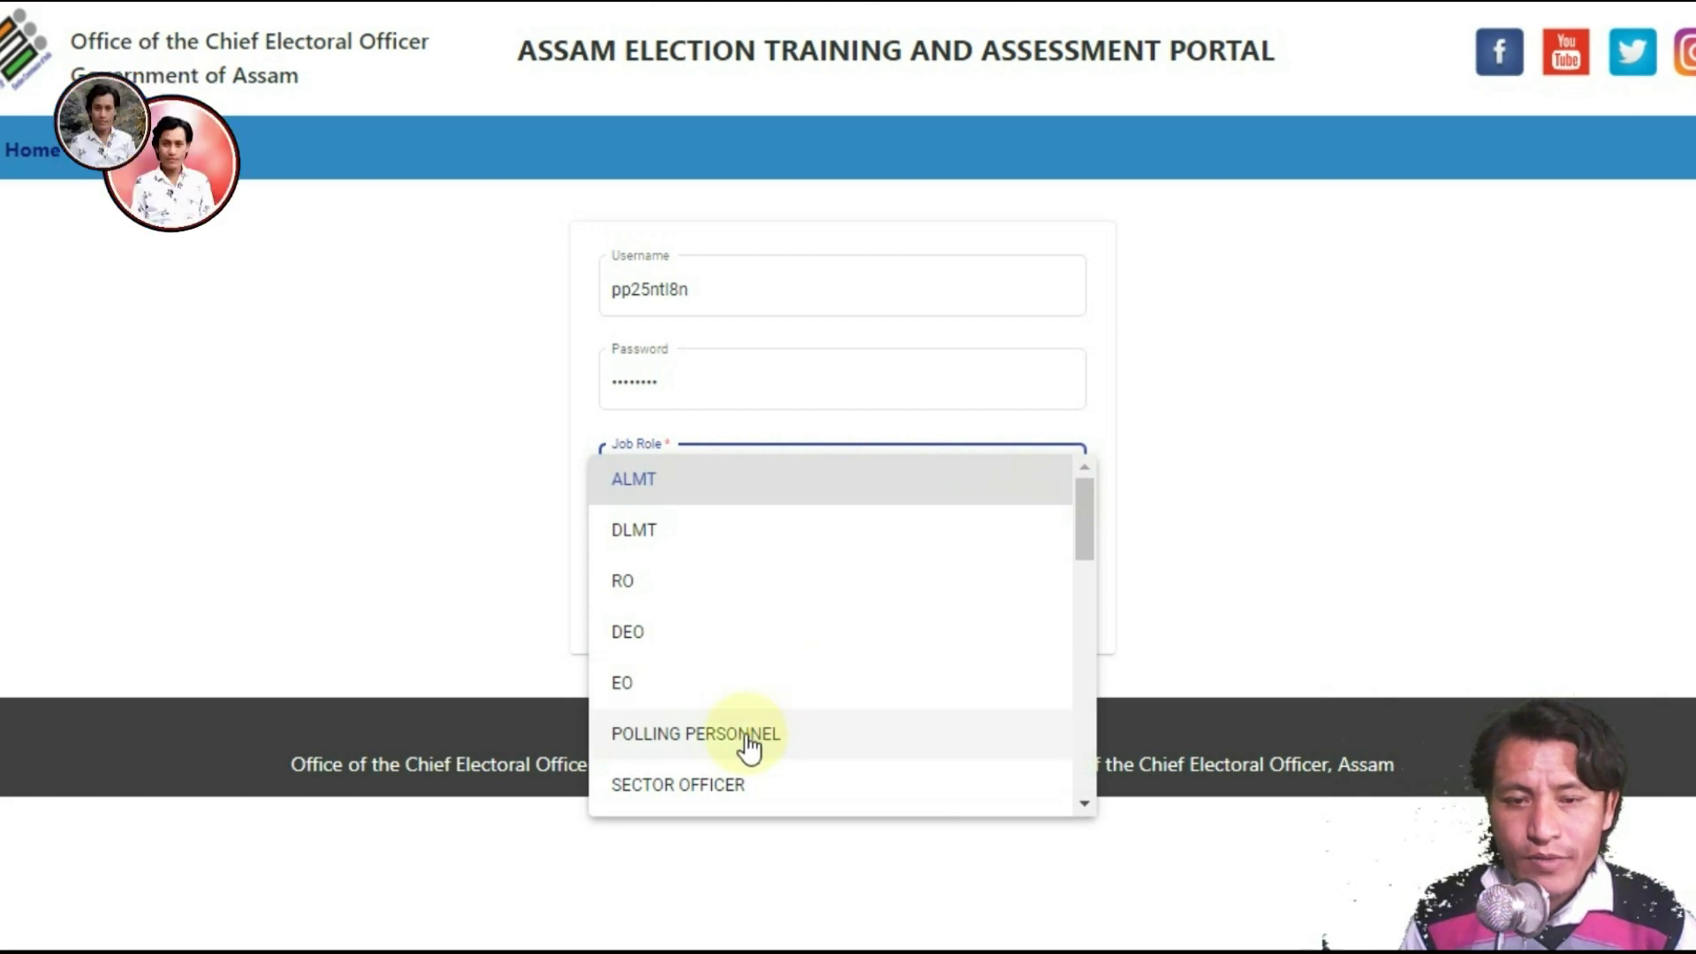
click(749, 741)
click(1232, 475)
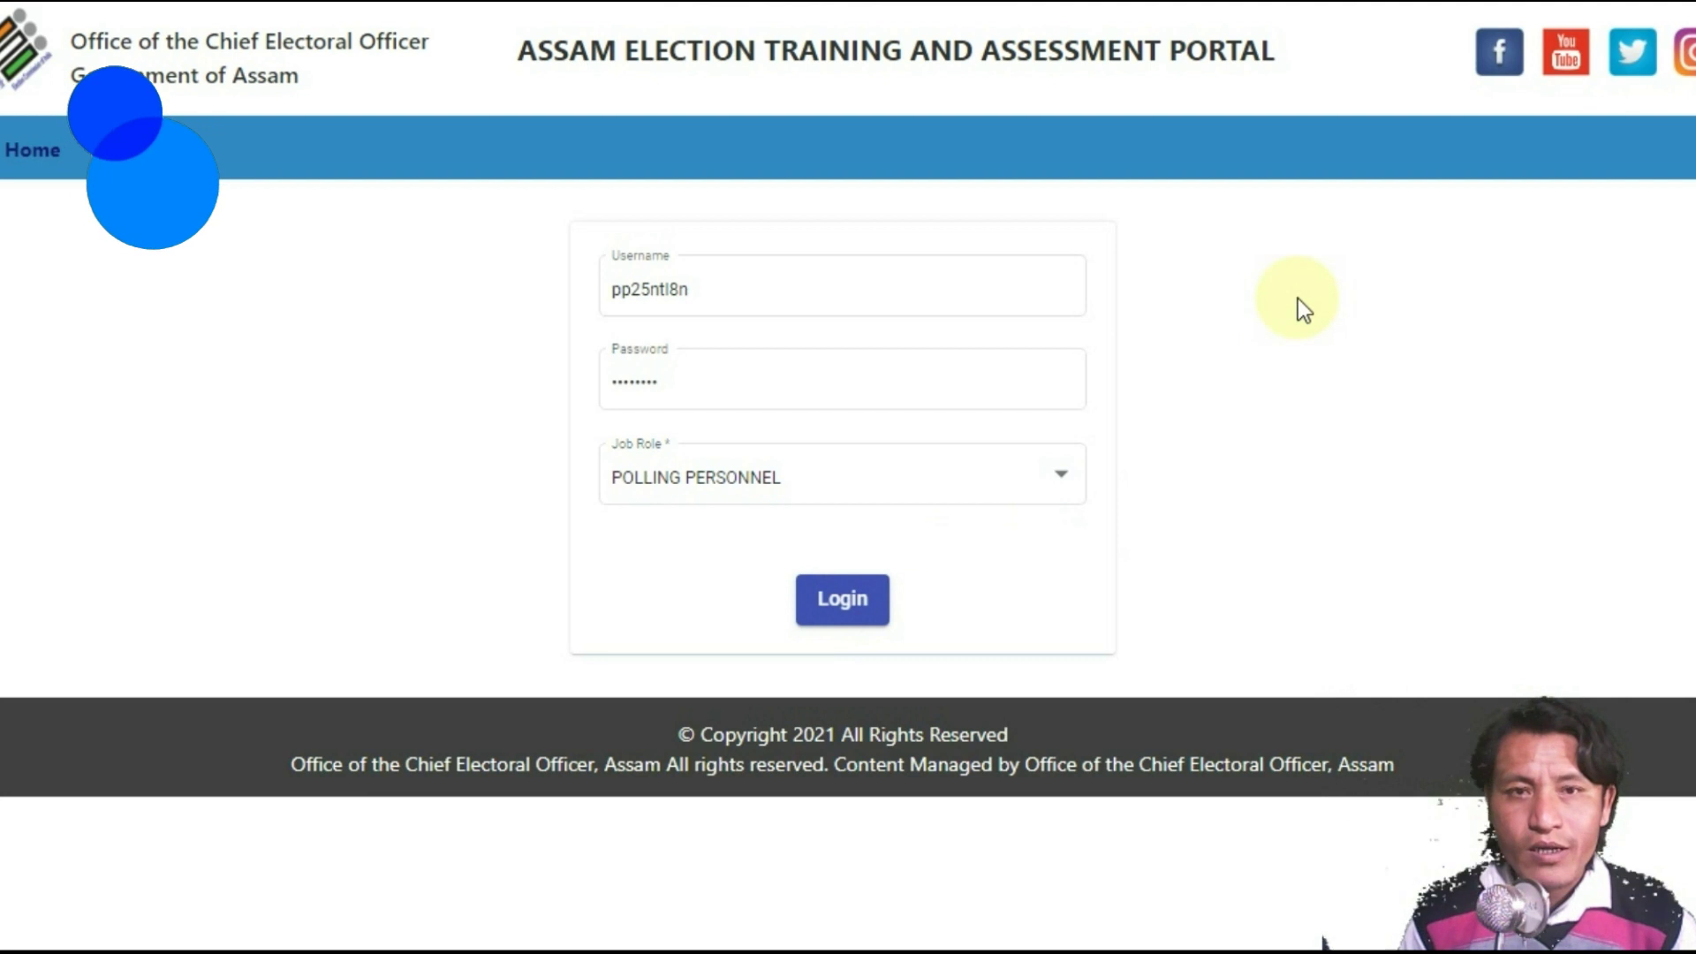
click(850, 609)
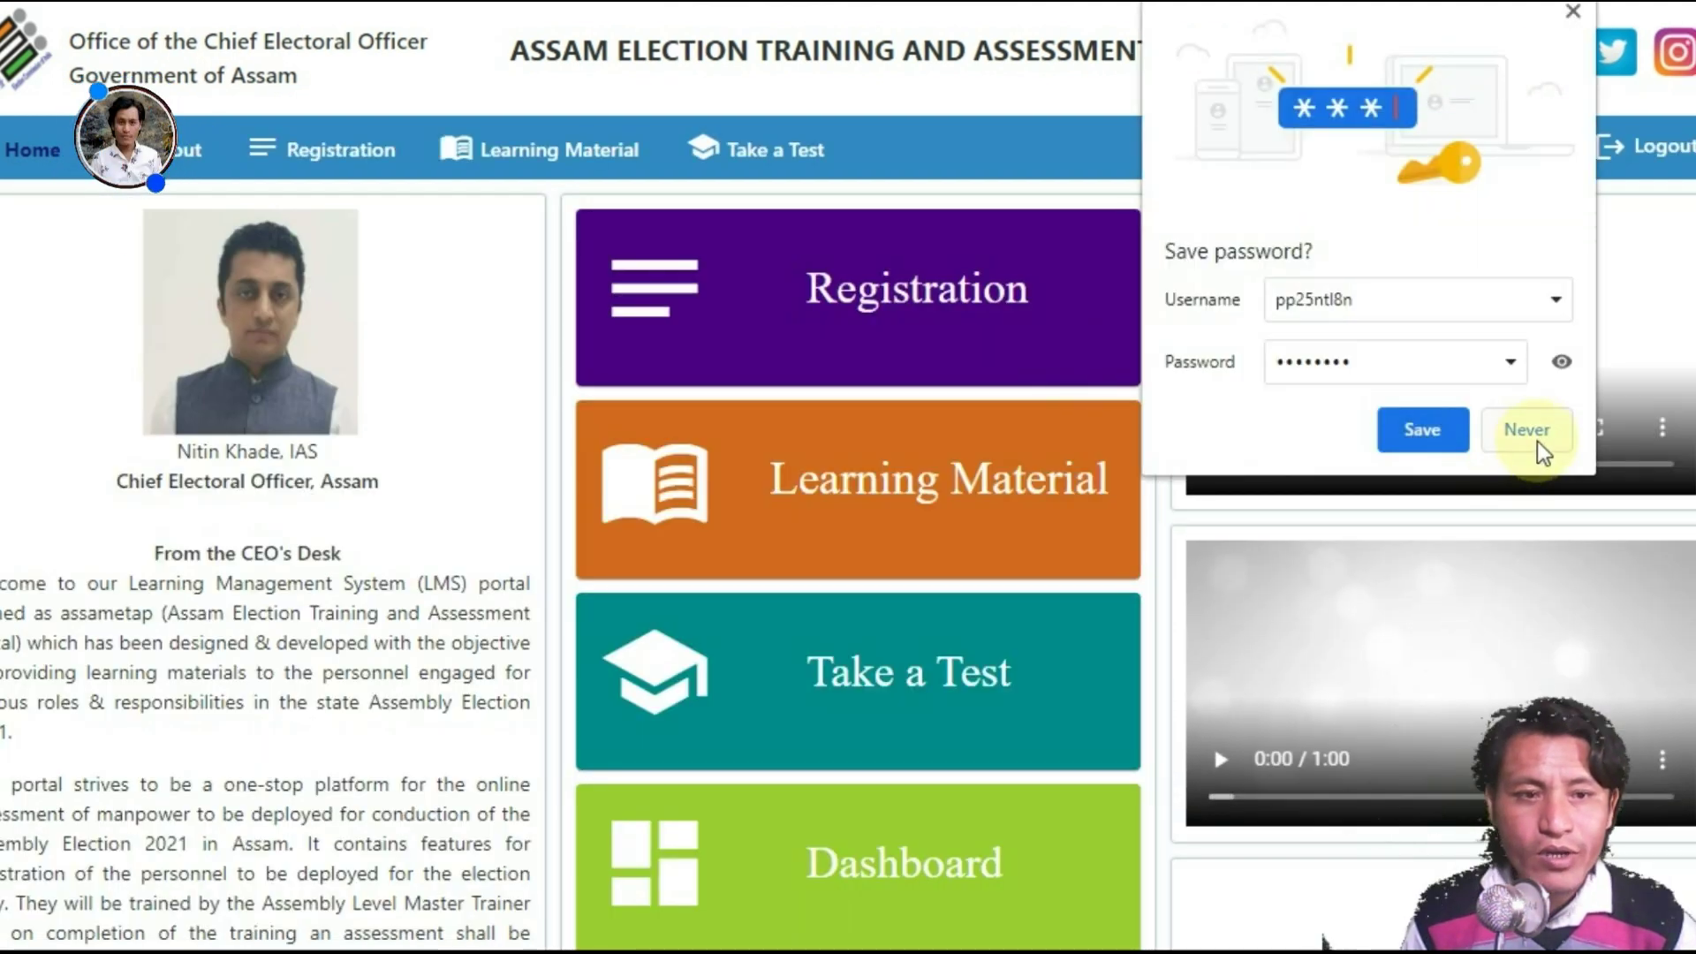
Step: Decline saving the password and try the Take a Test tile
click(1425, 435)
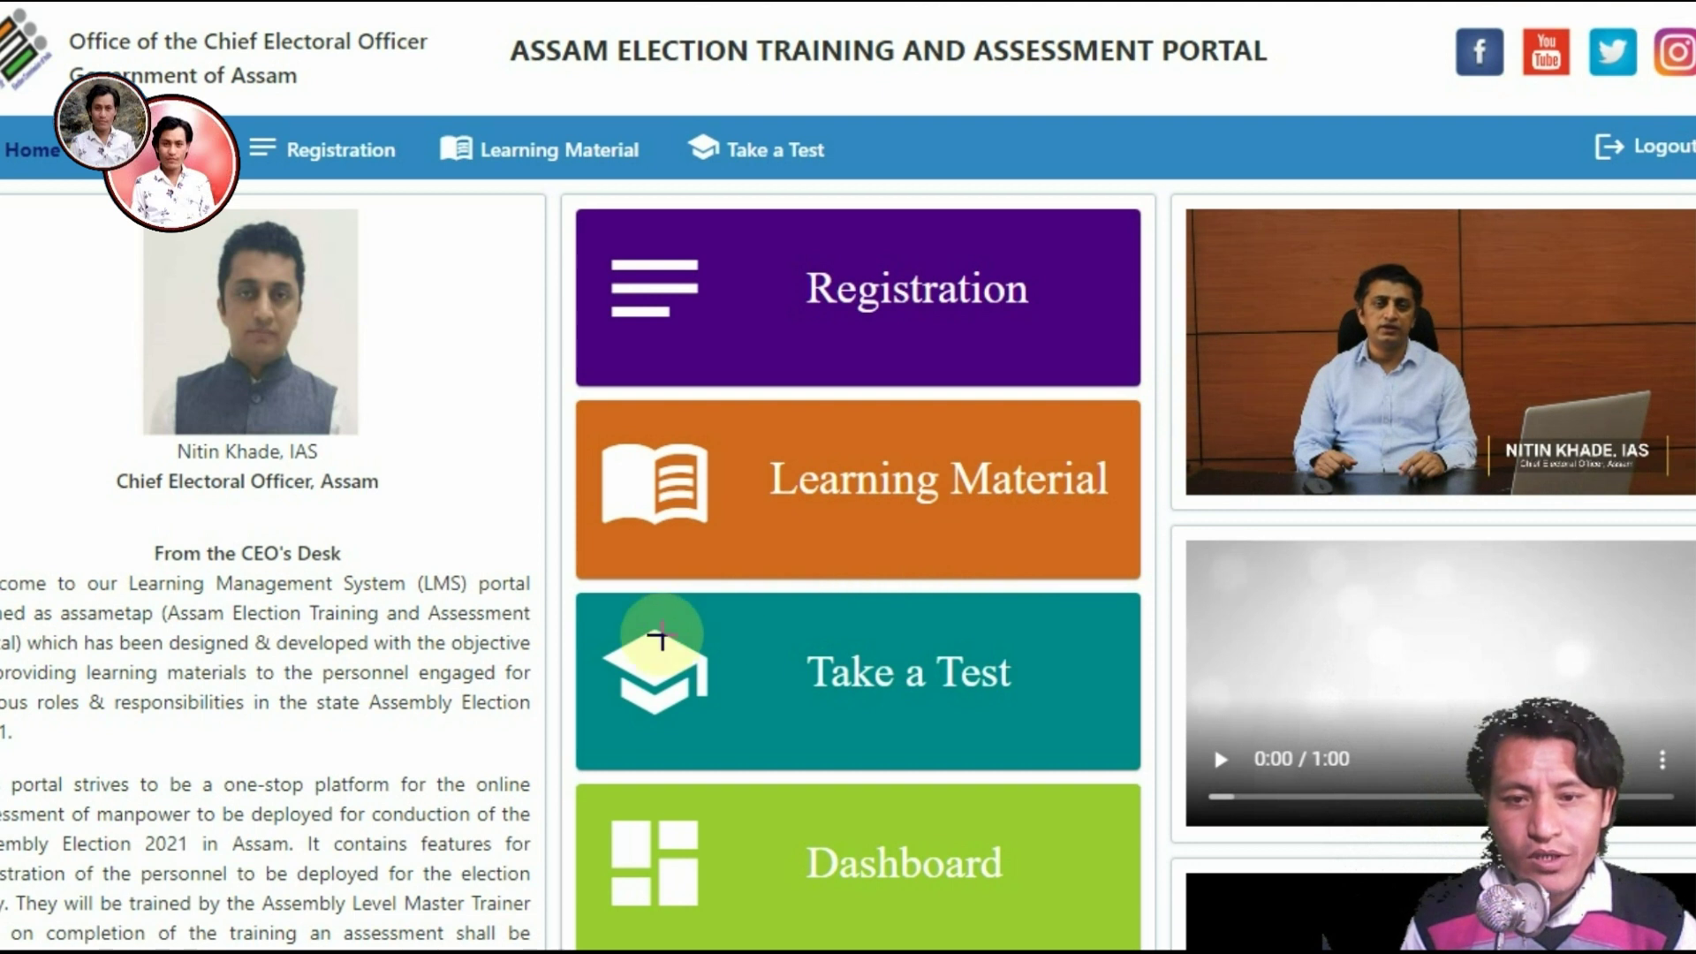
mouse_move(585, 606)
mouse_down()
mouse_move(738, 701)
mouse_move(1111, 760)
mouse_up()
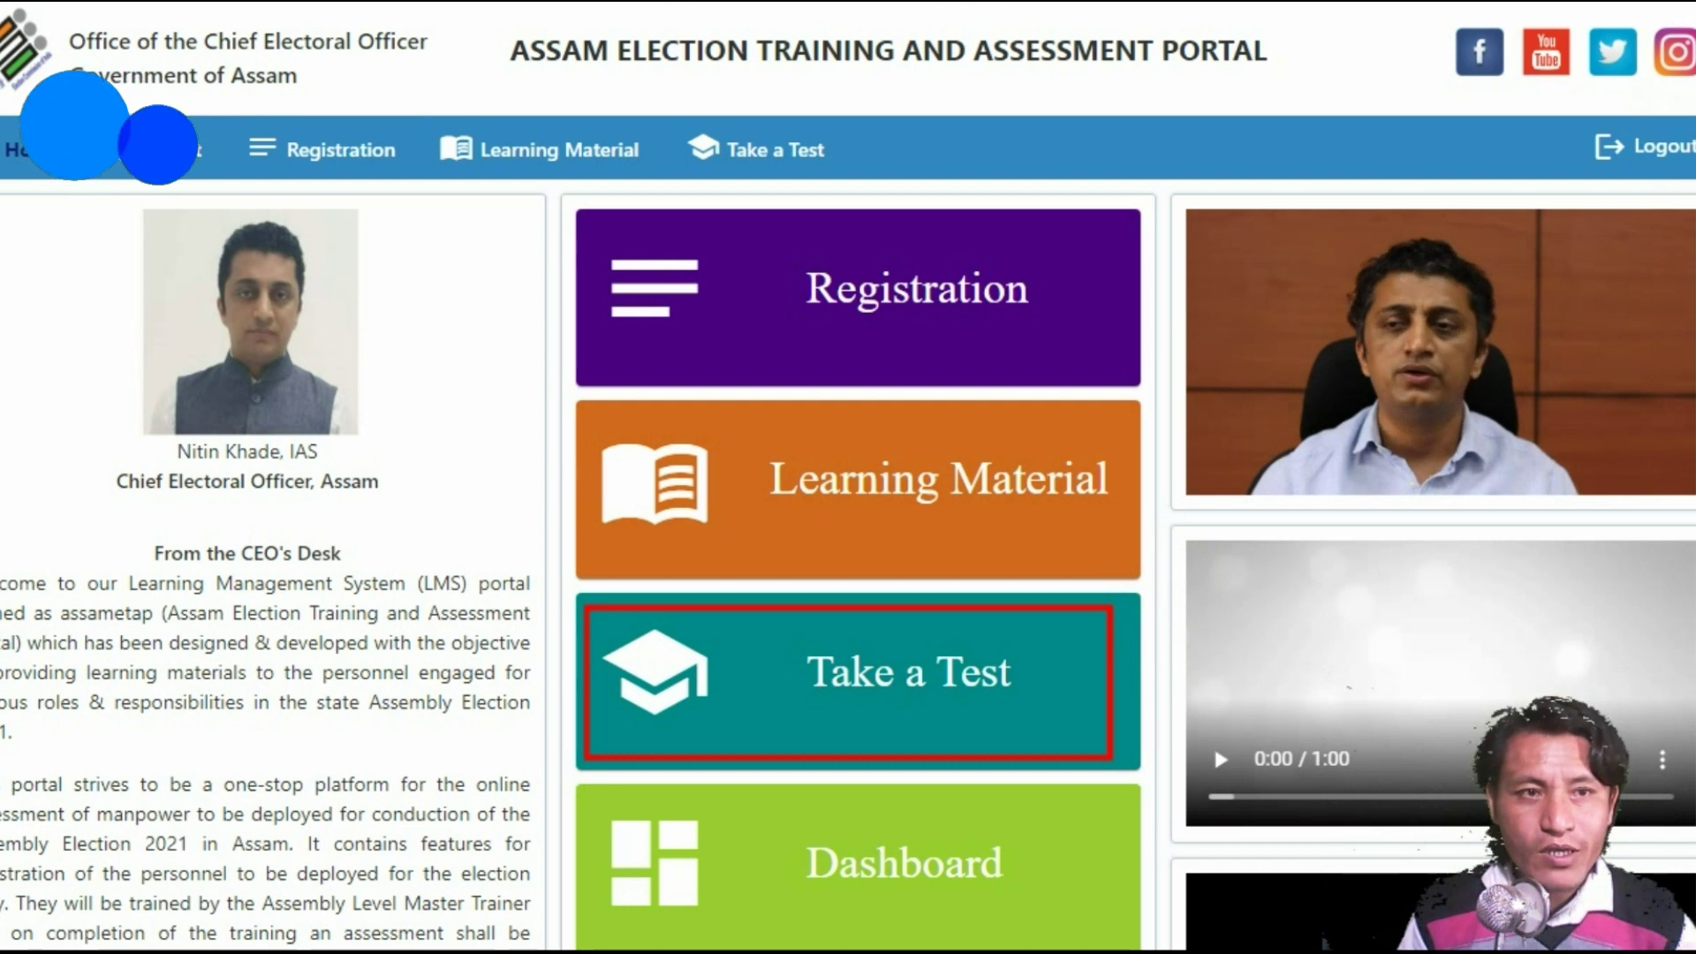
click(889, 689)
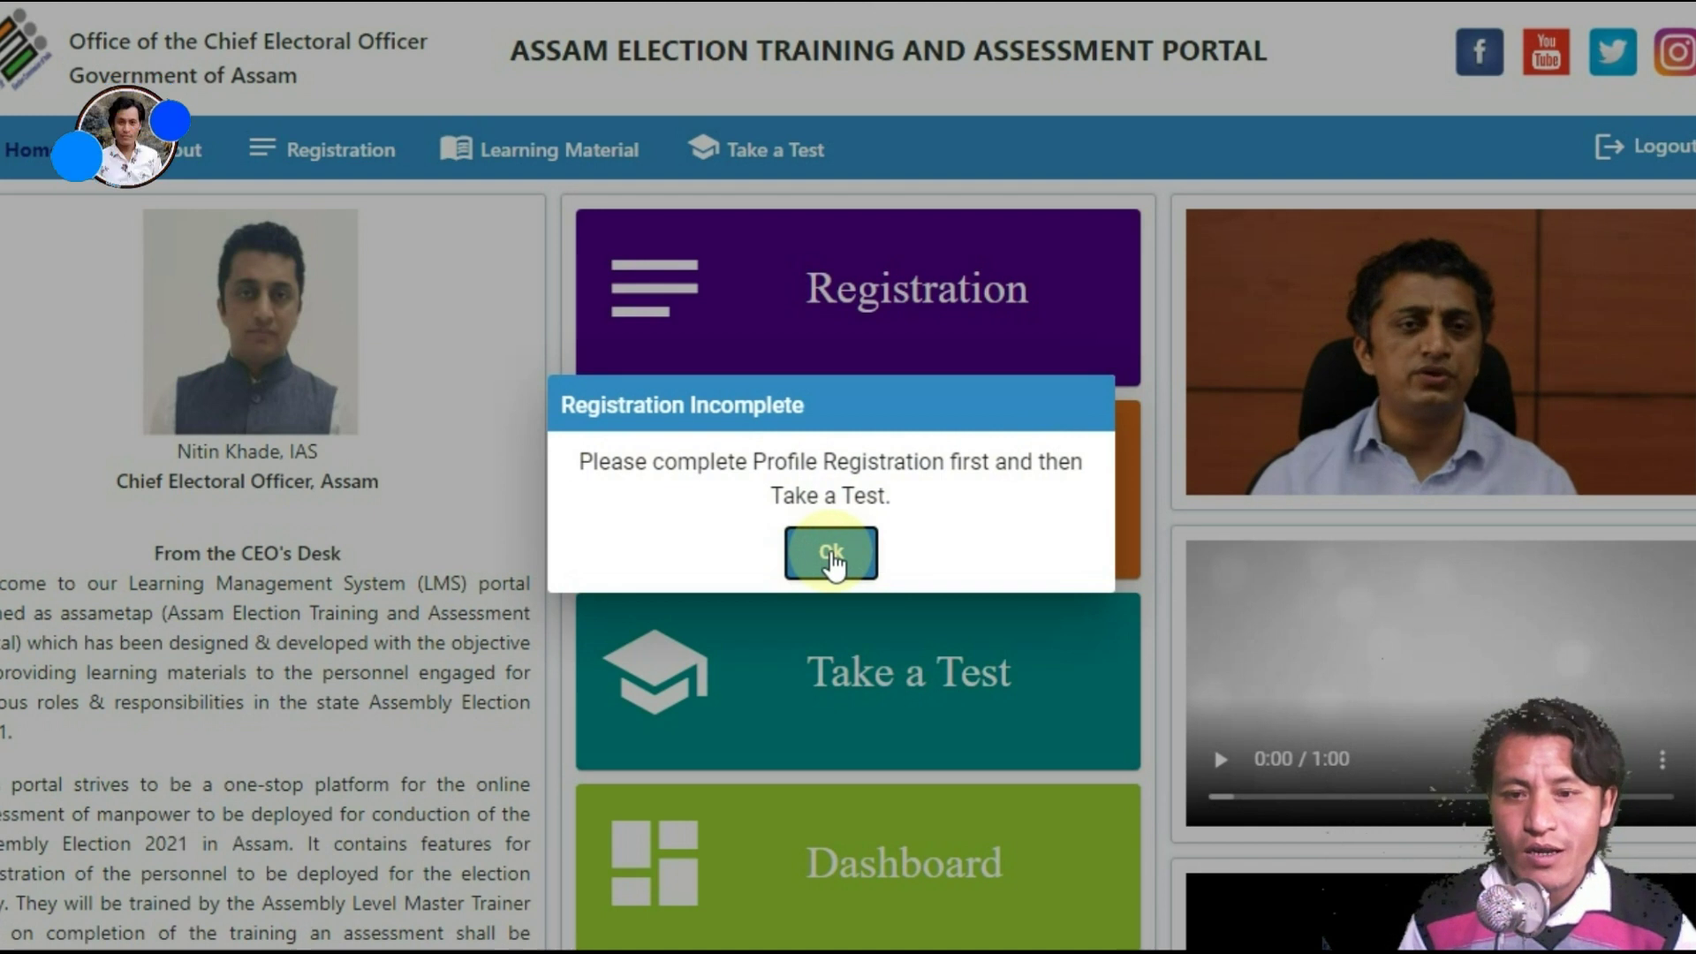
Step: Dismiss the Registration Incomplete notice and open the Registration profile form
click(831, 555)
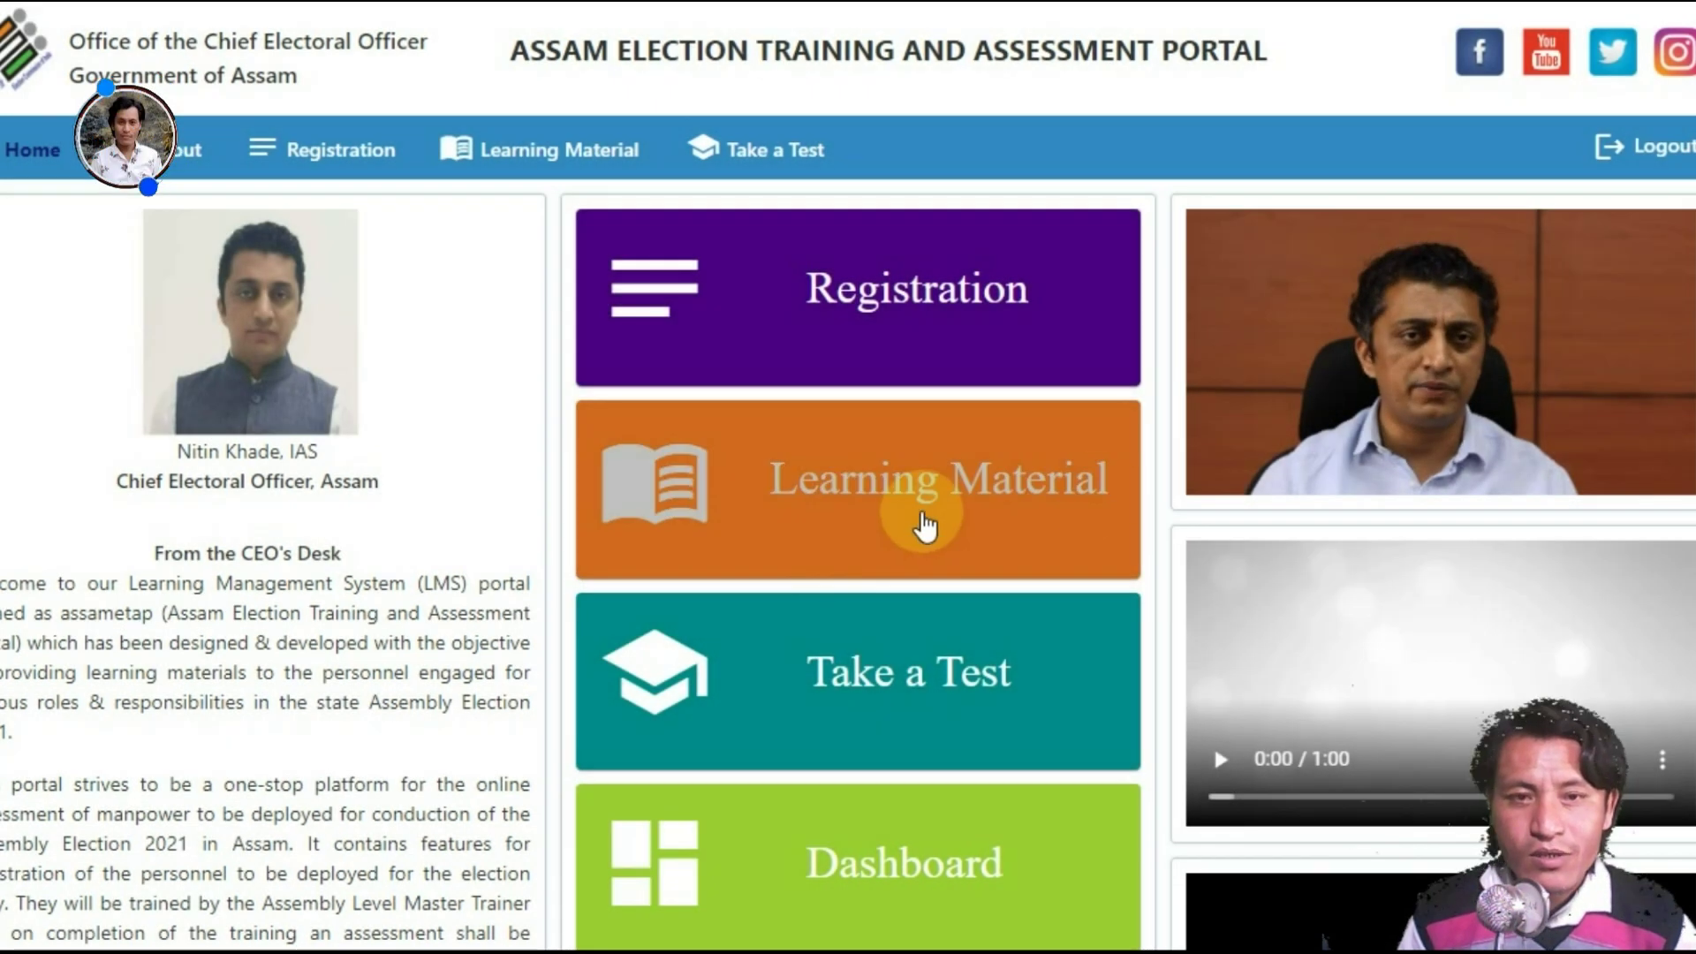
scroll(848, 477, down, 6)
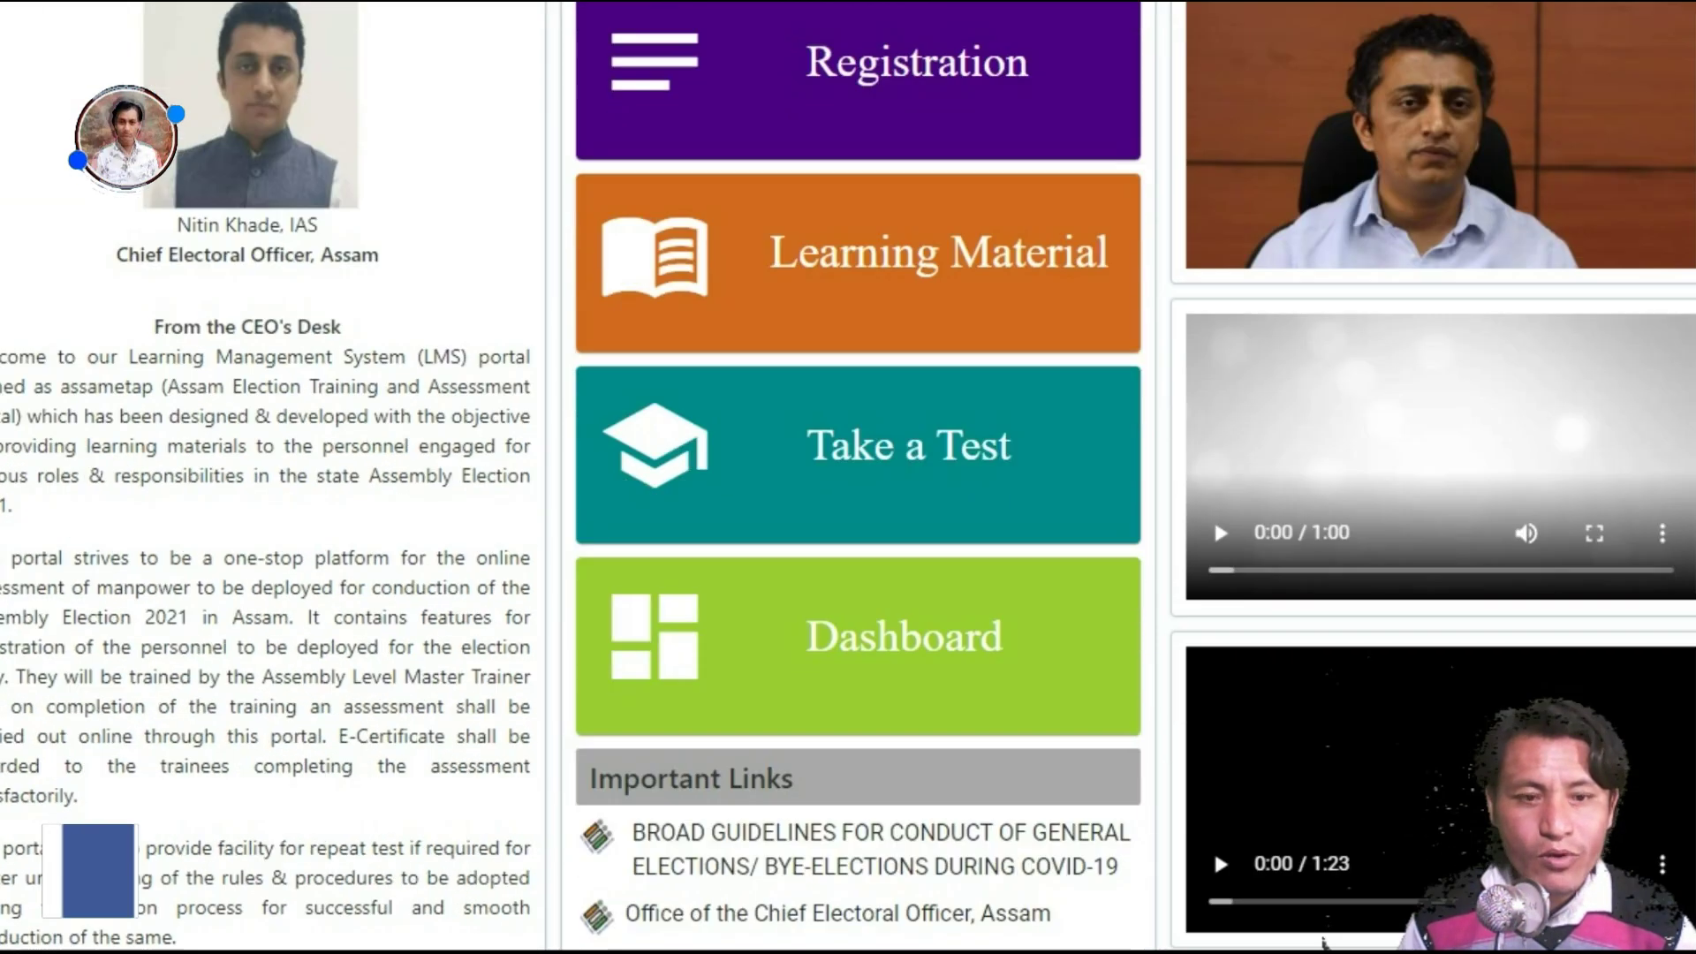
scroll(884, 301, up, 6)
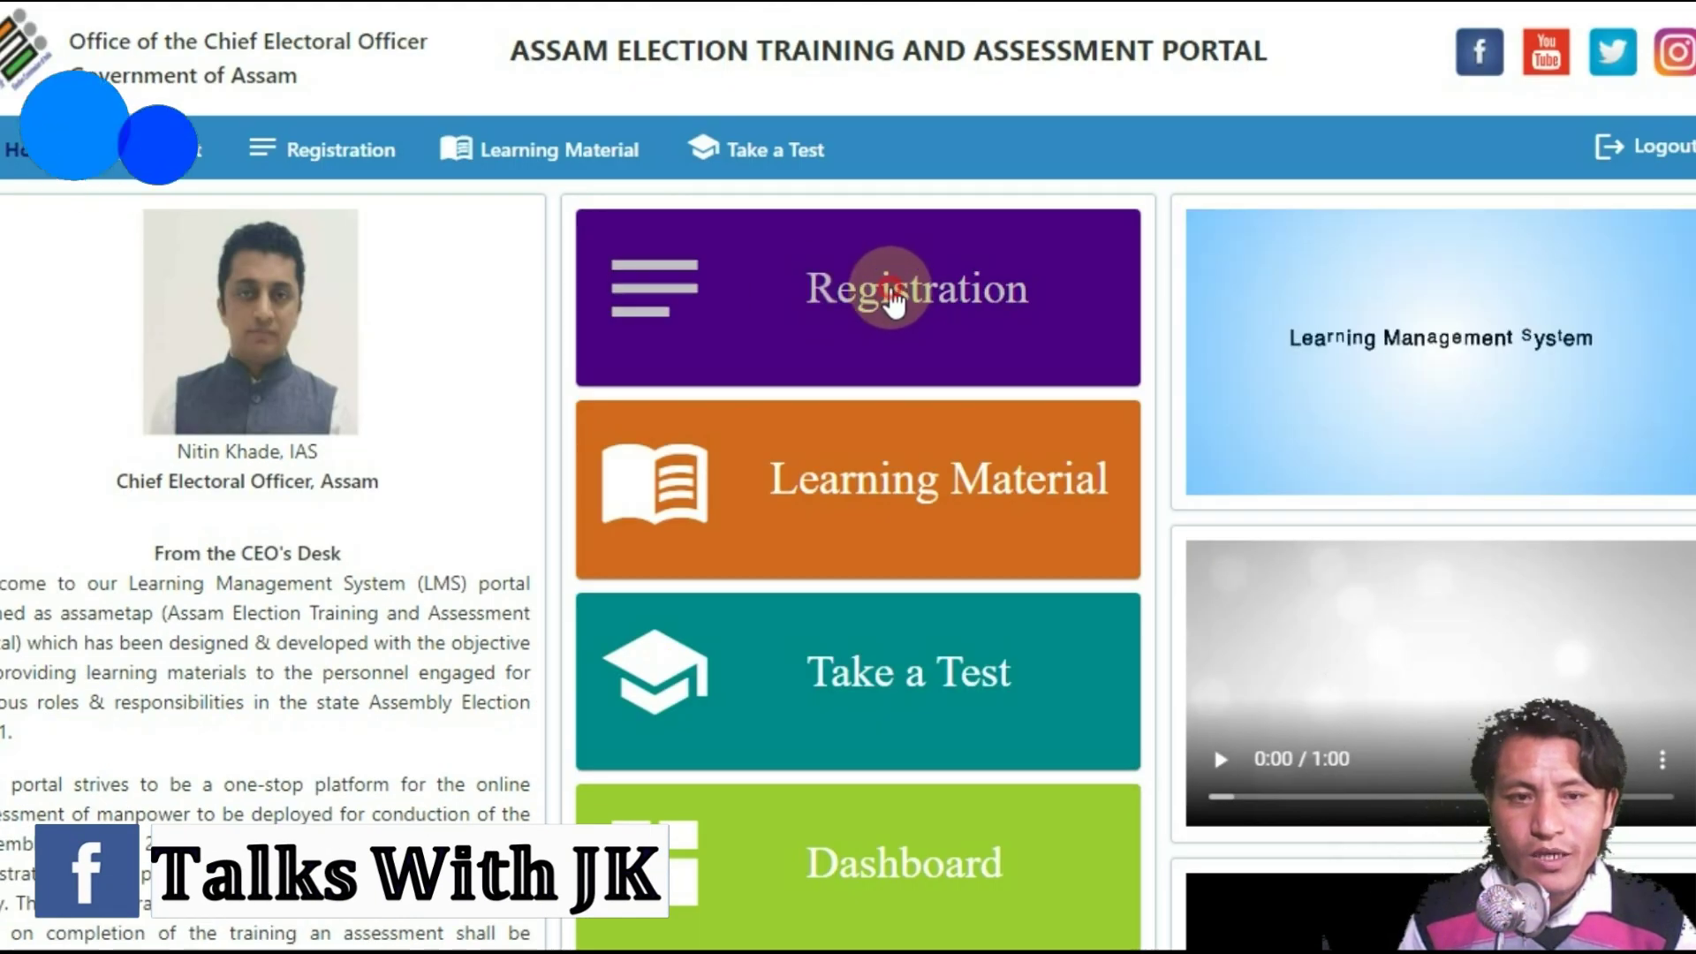
click(892, 300)
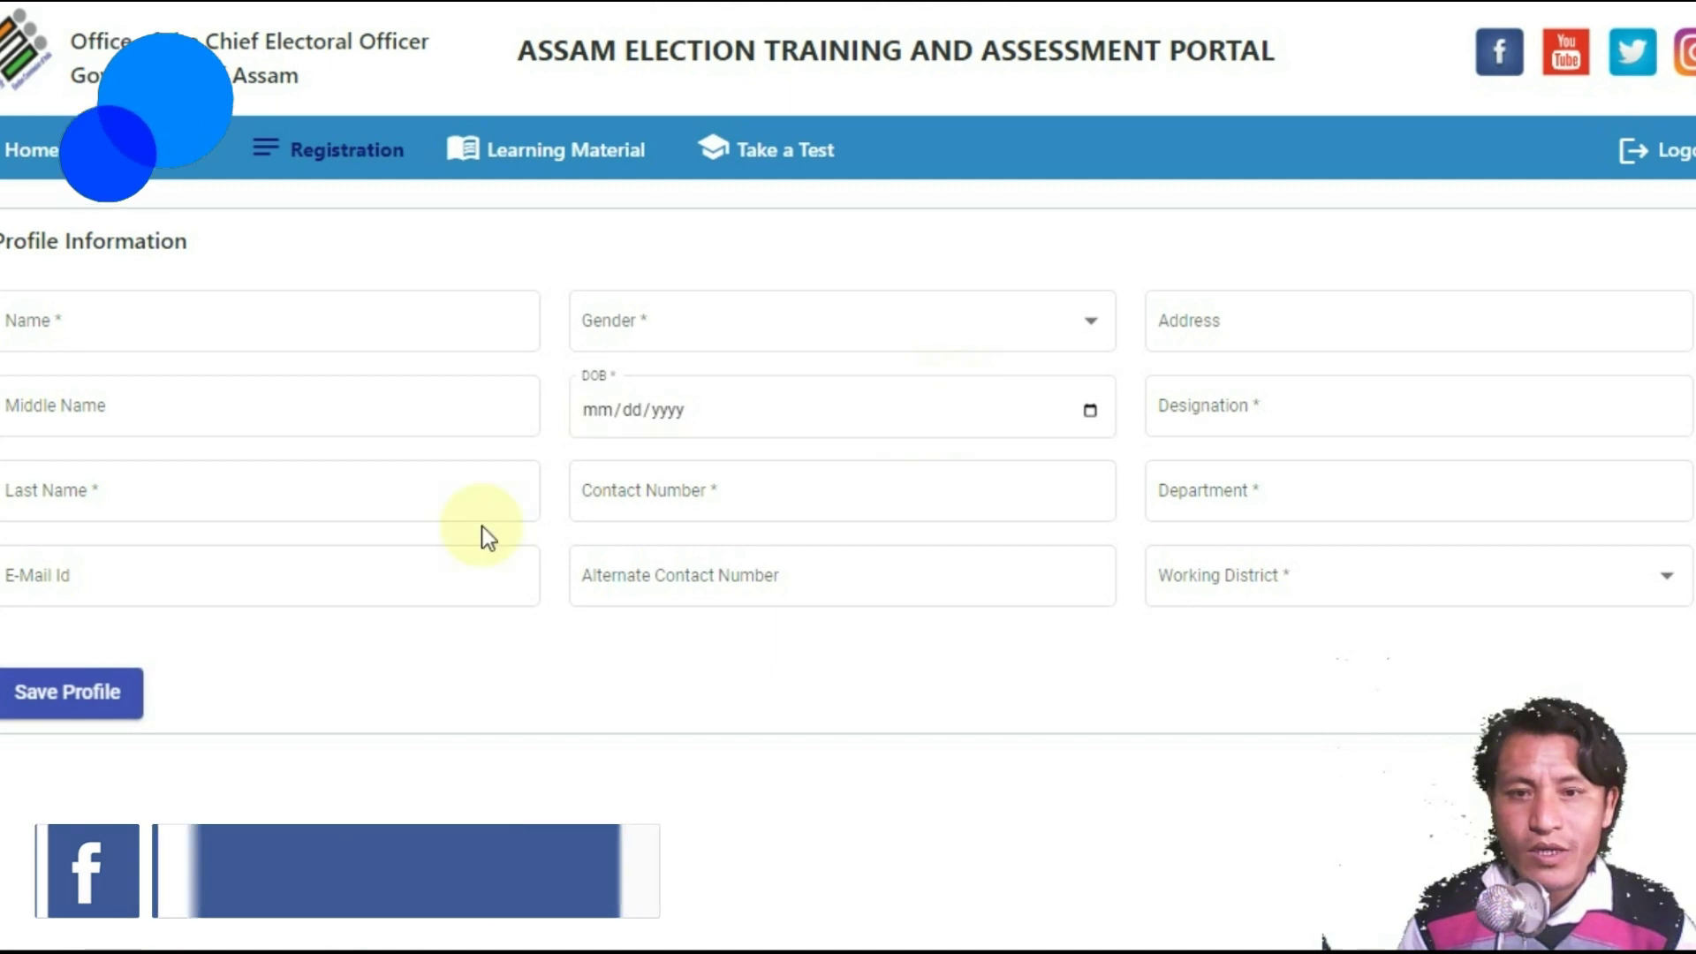
Step: Autofill the name and address, set gender to Male, and enter the birth date
click(214, 331)
click(120, 375)
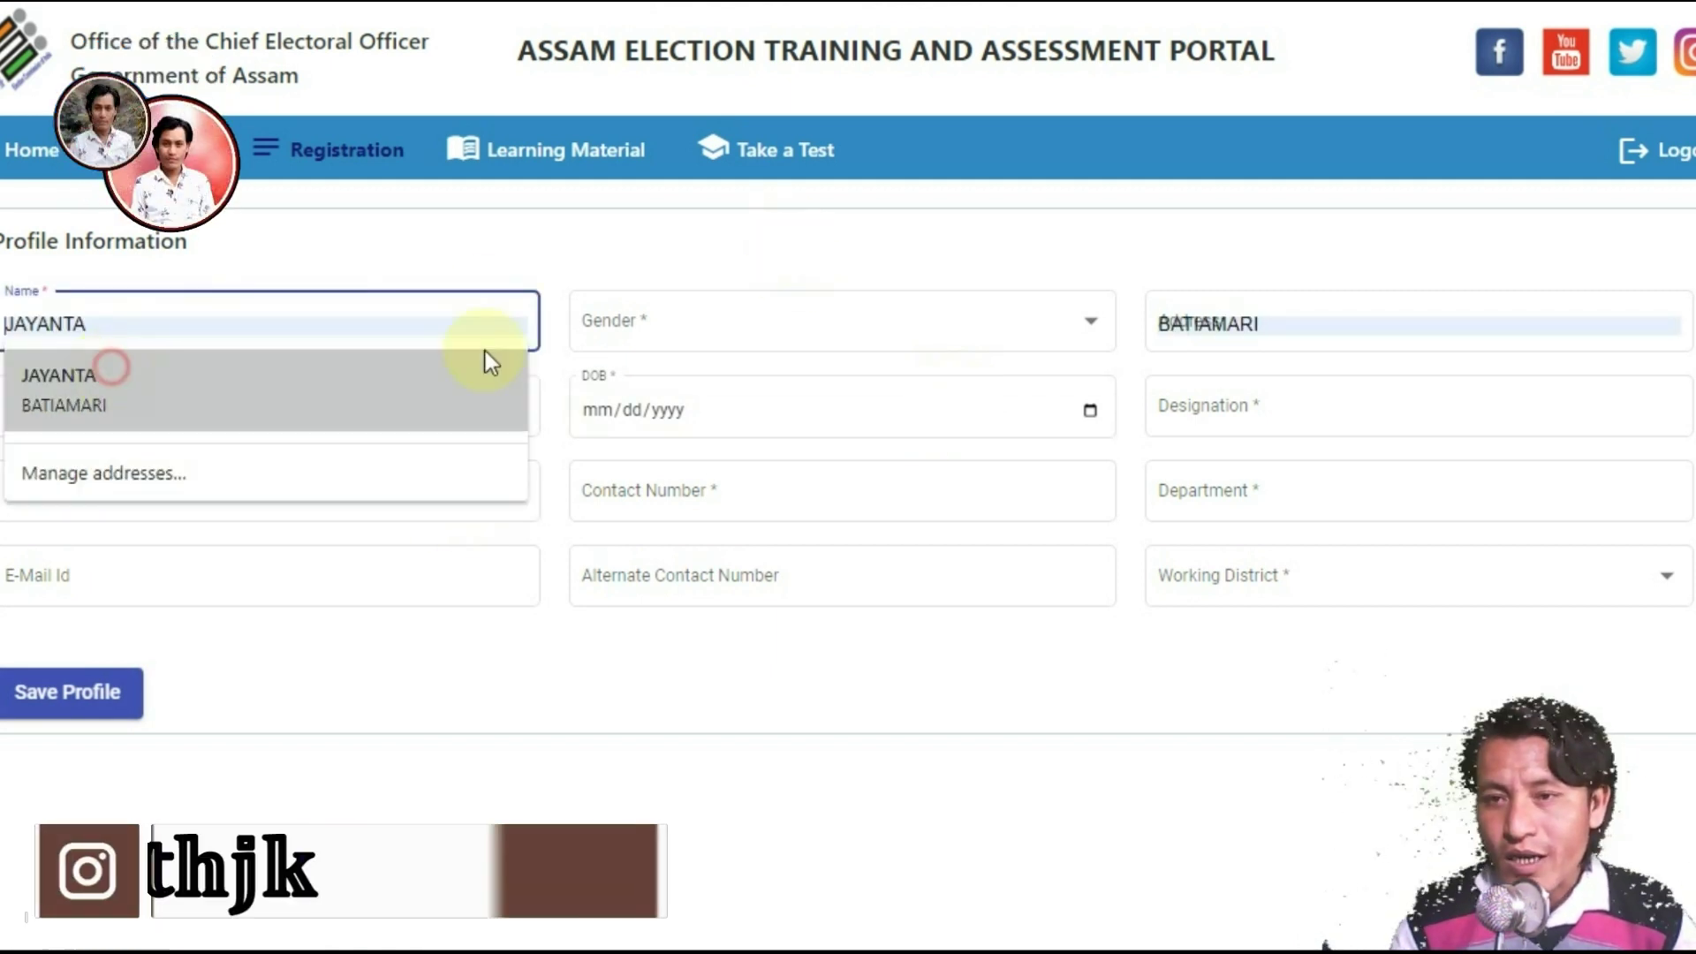
click(689, 325)
click(618, 331)
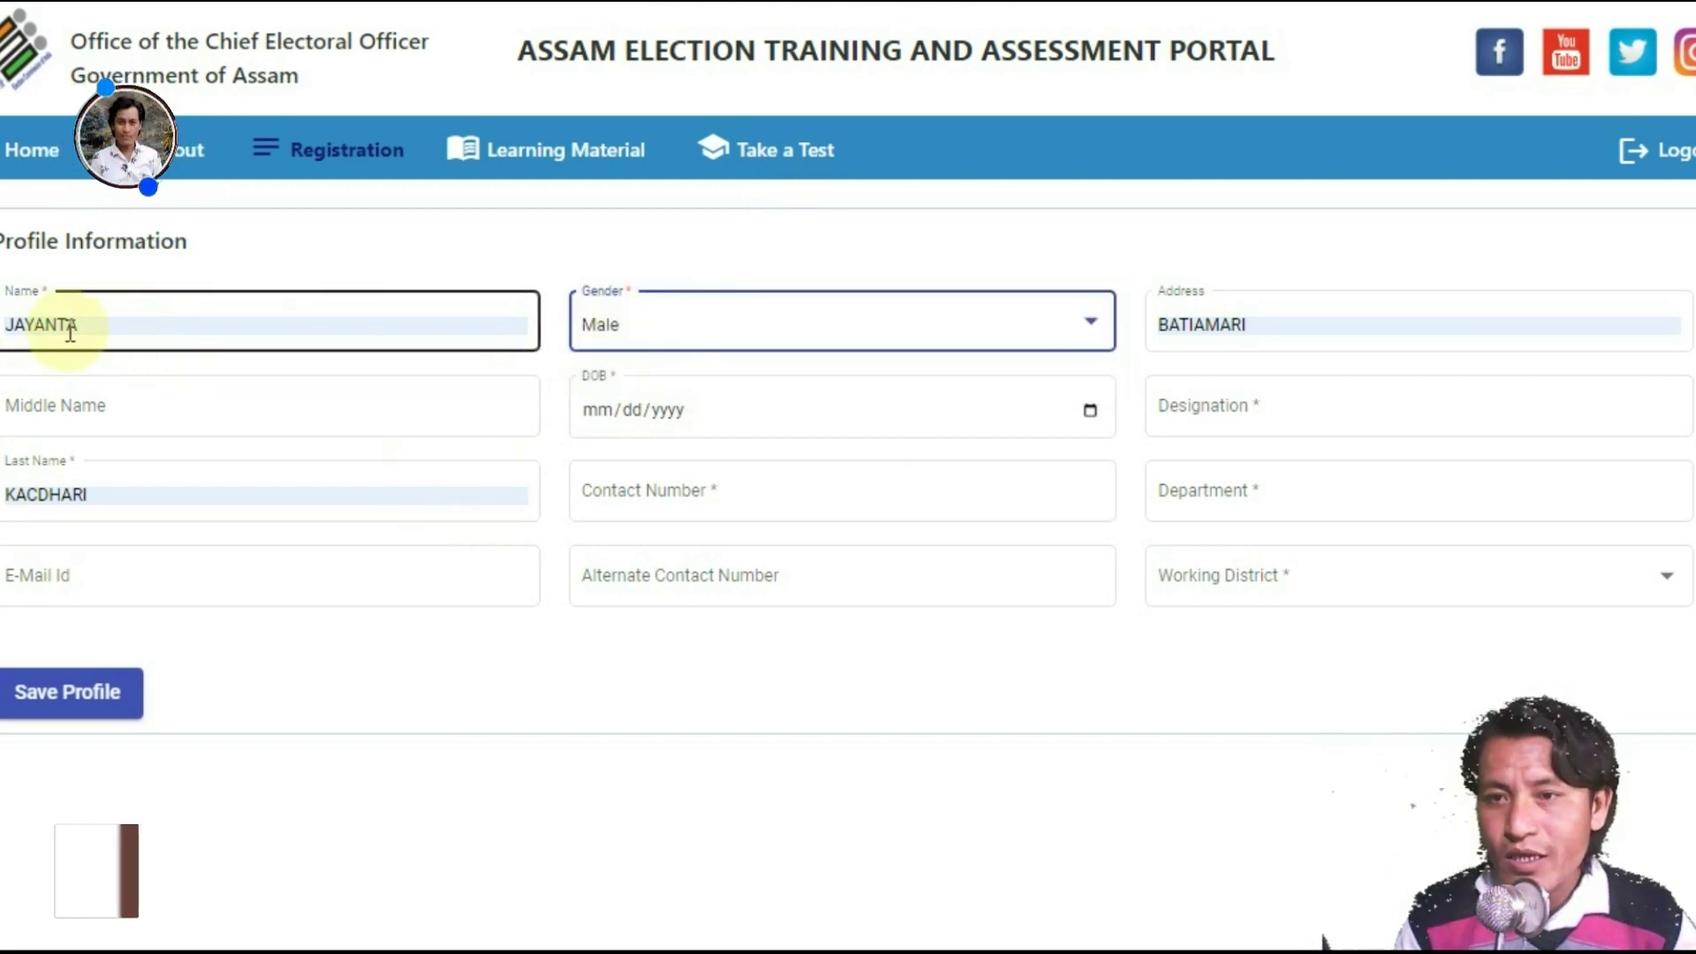
click(114, 329)
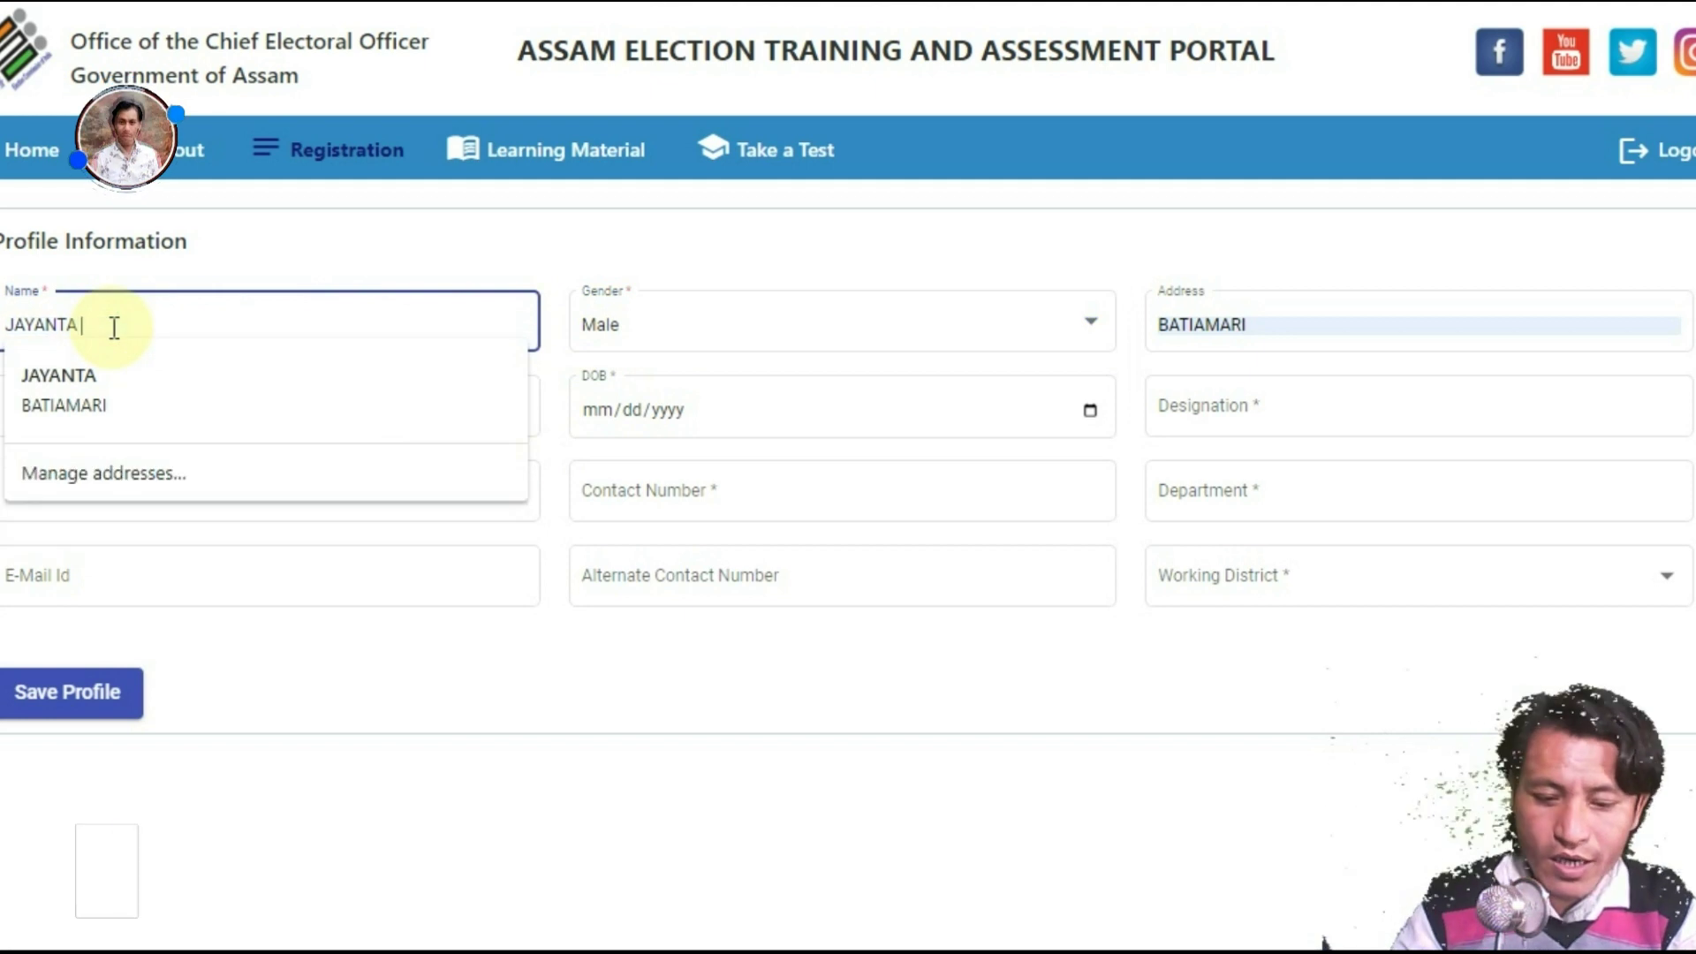
key(BackSpace)
key(BackSpace)
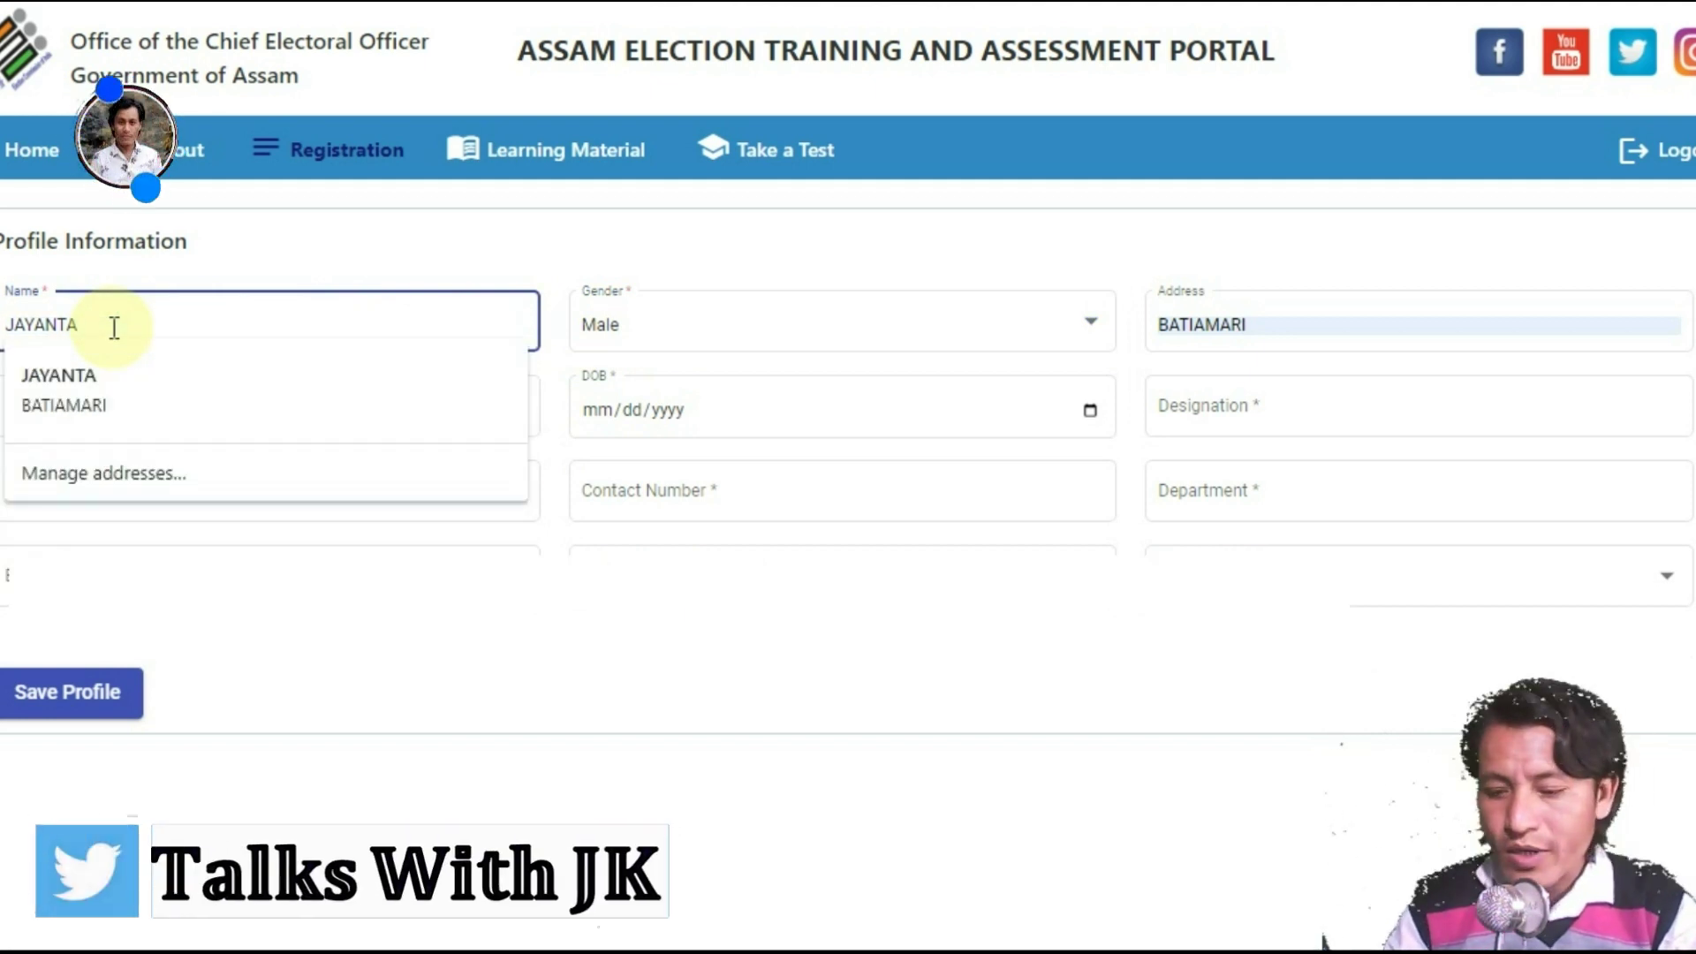
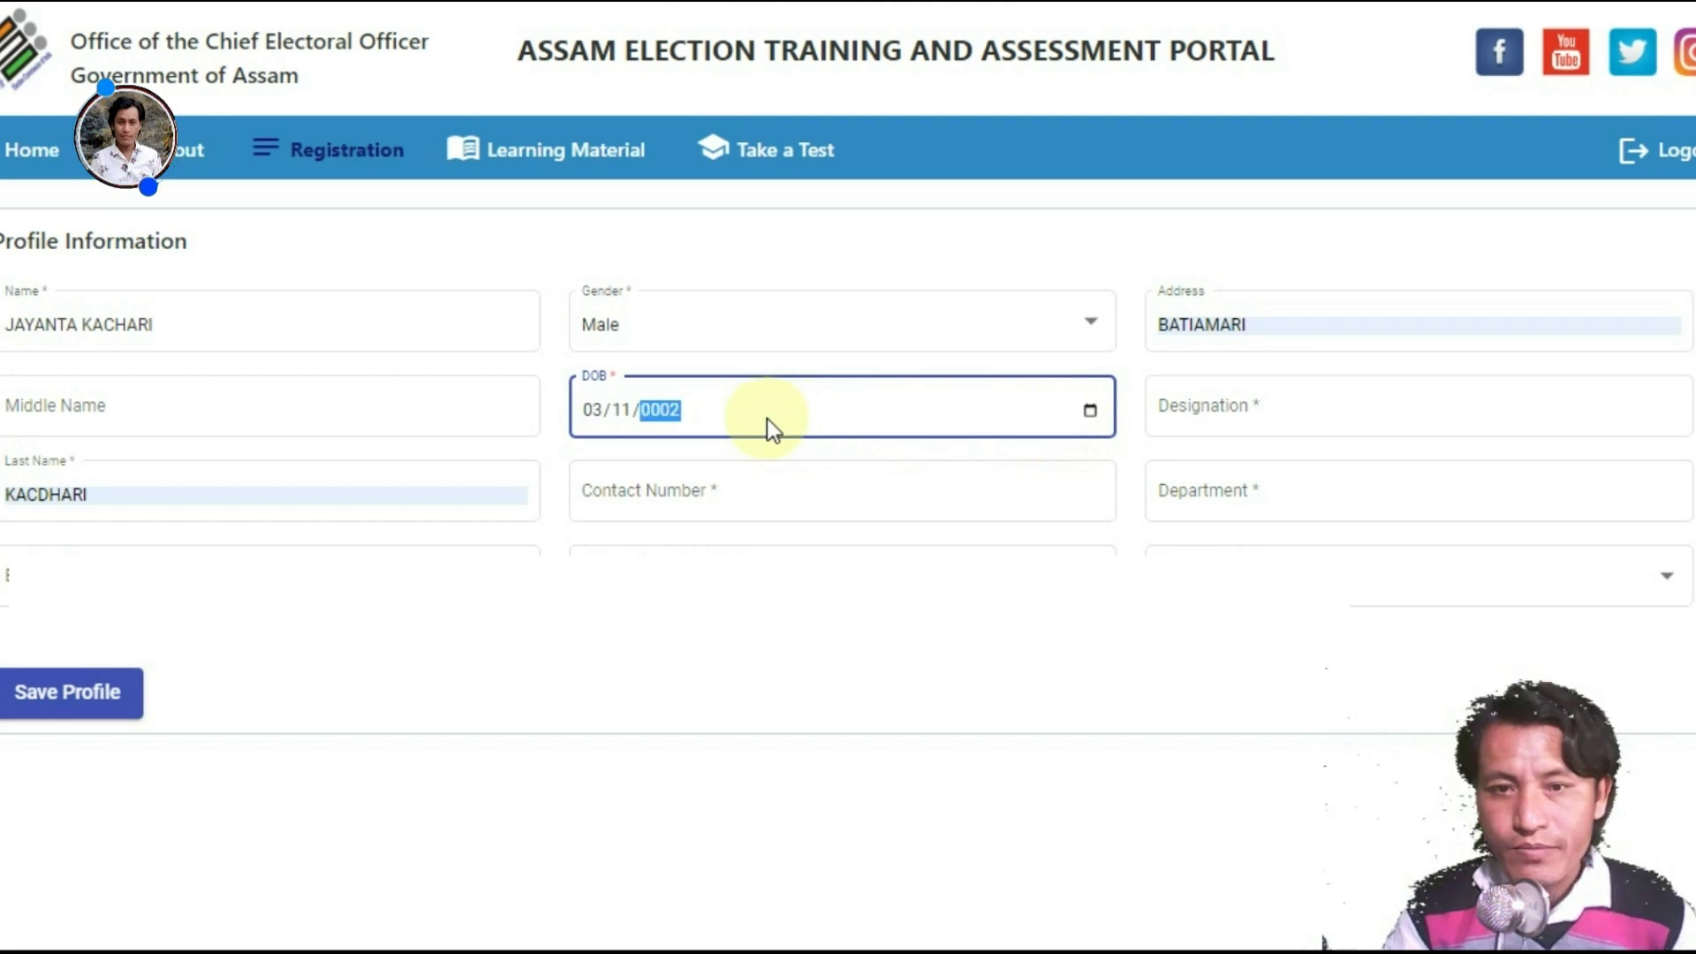
click(588, 410)
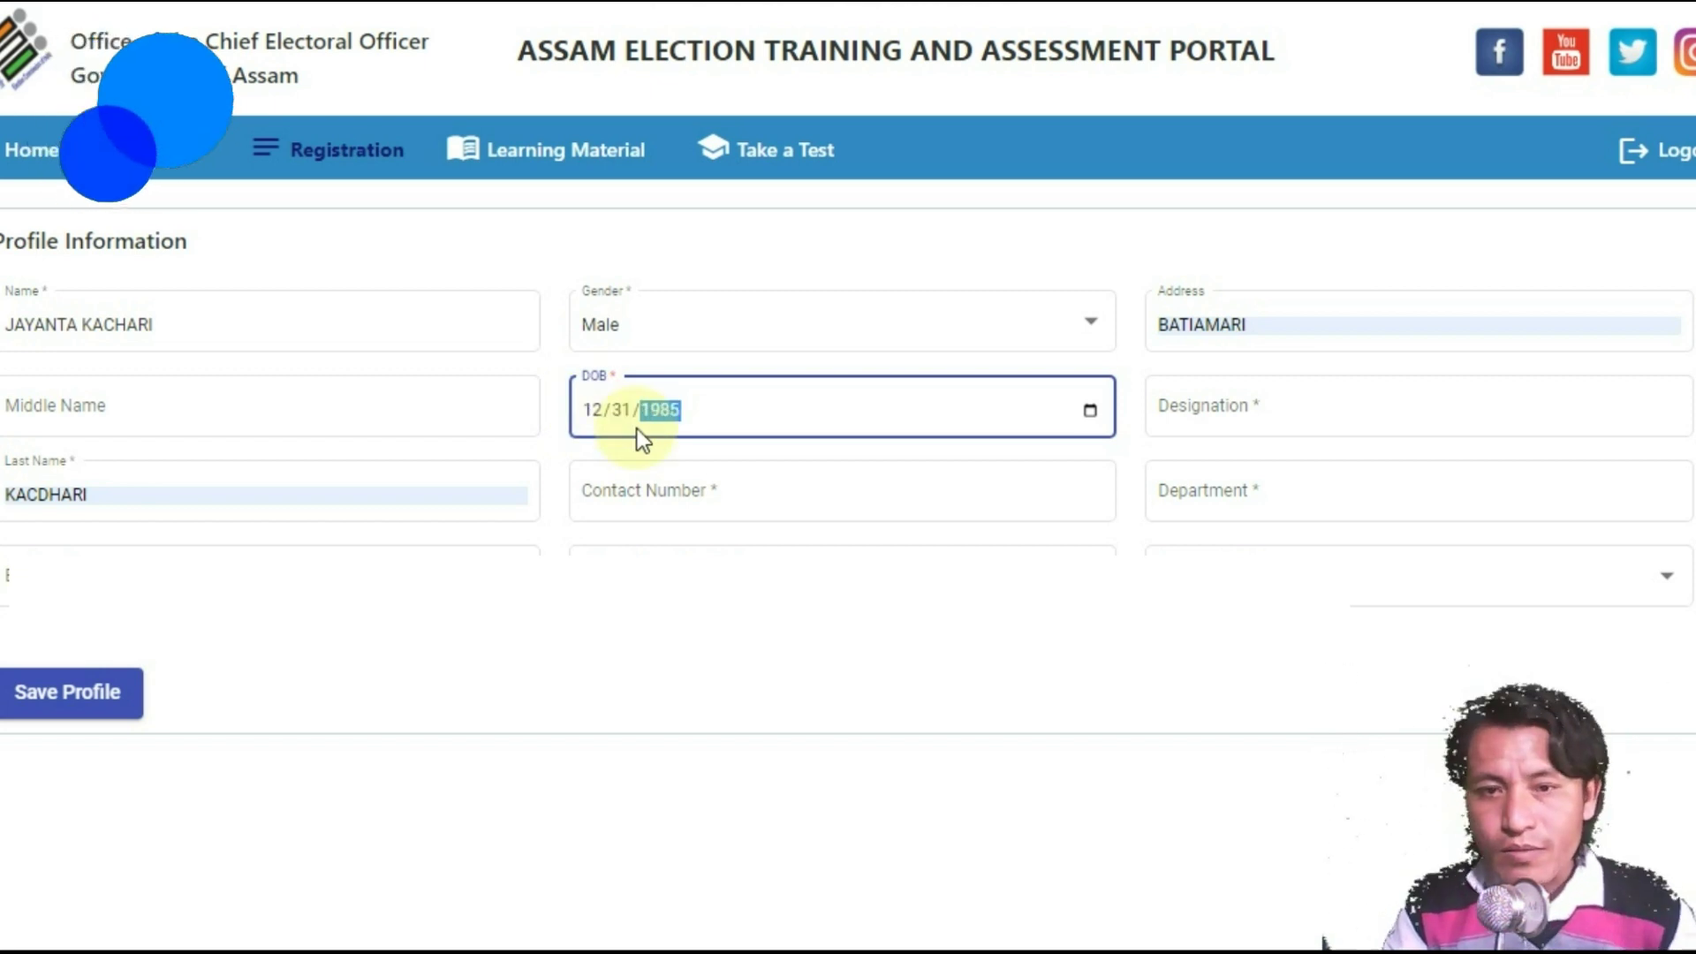
click(1321, 404)
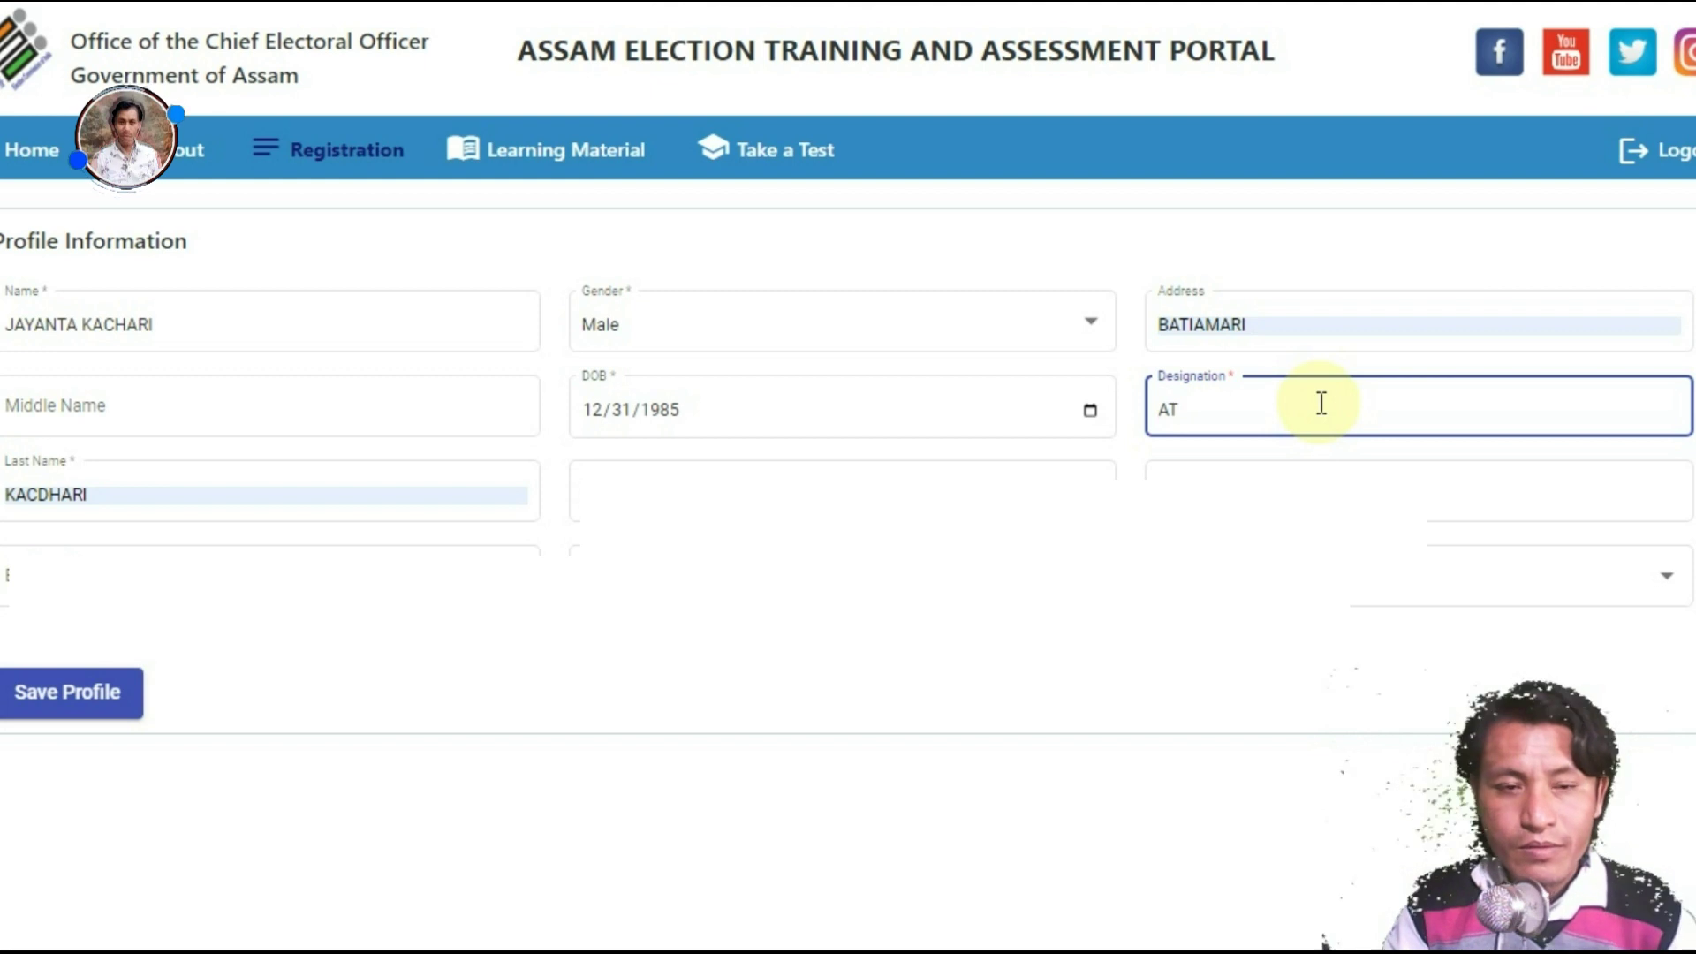
Step: Correct the first and last name spellings and fill in the e-mail field
click(139, 501)
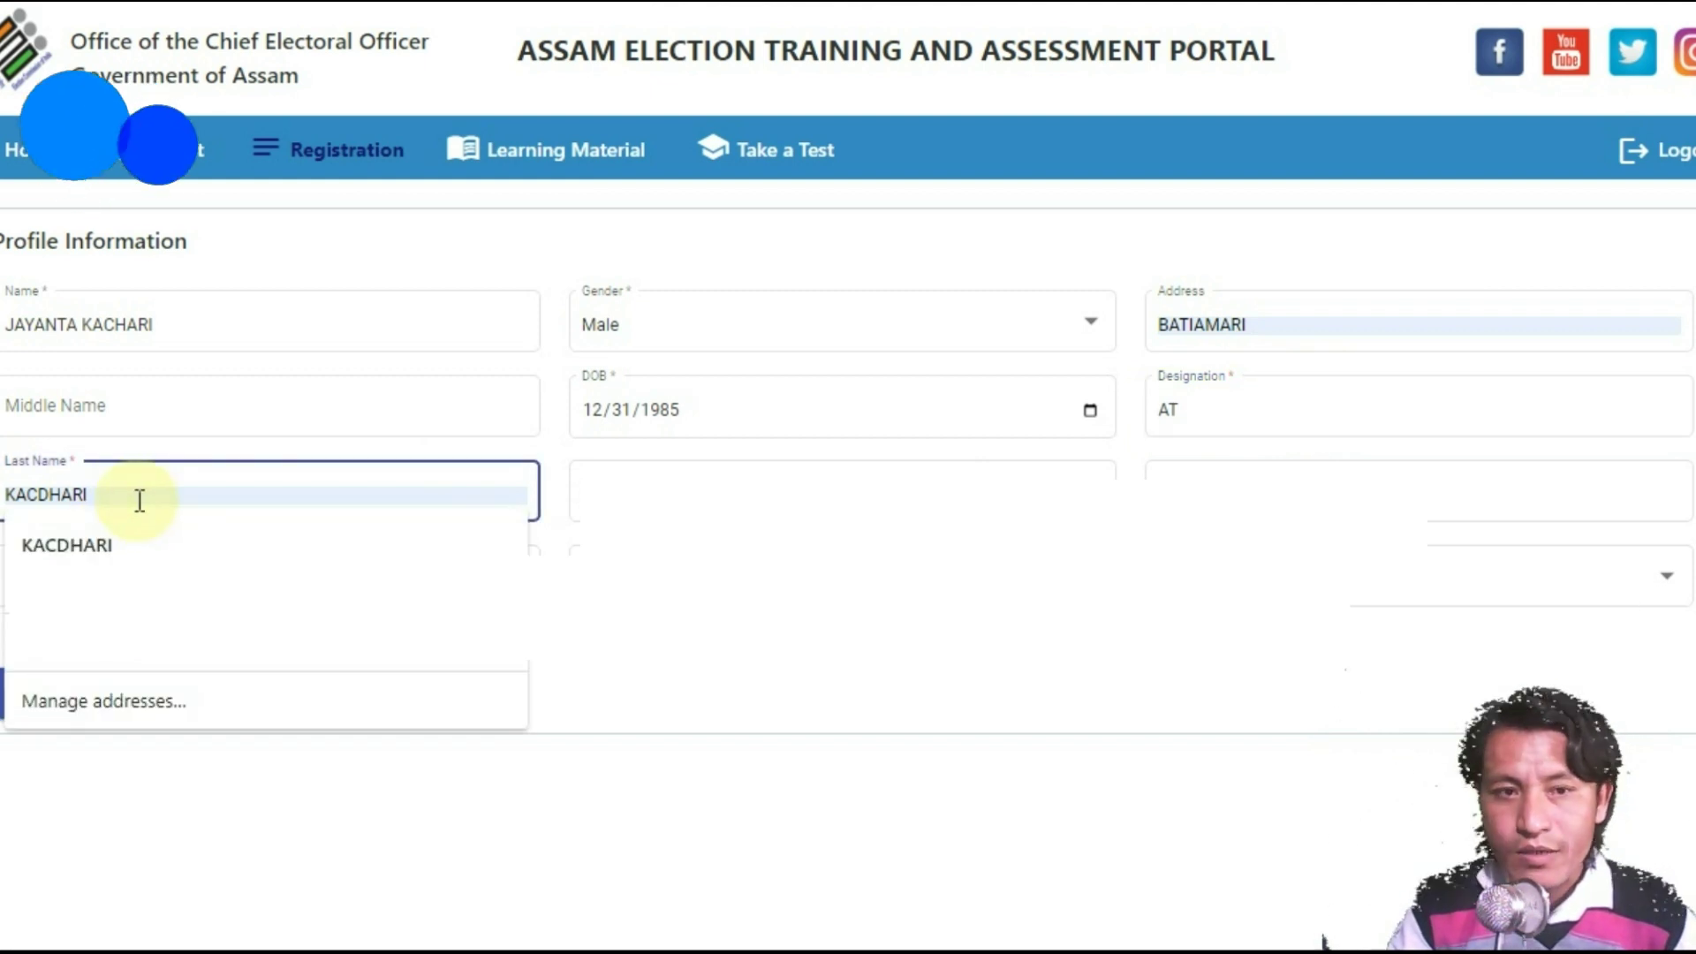
click(168, 324)
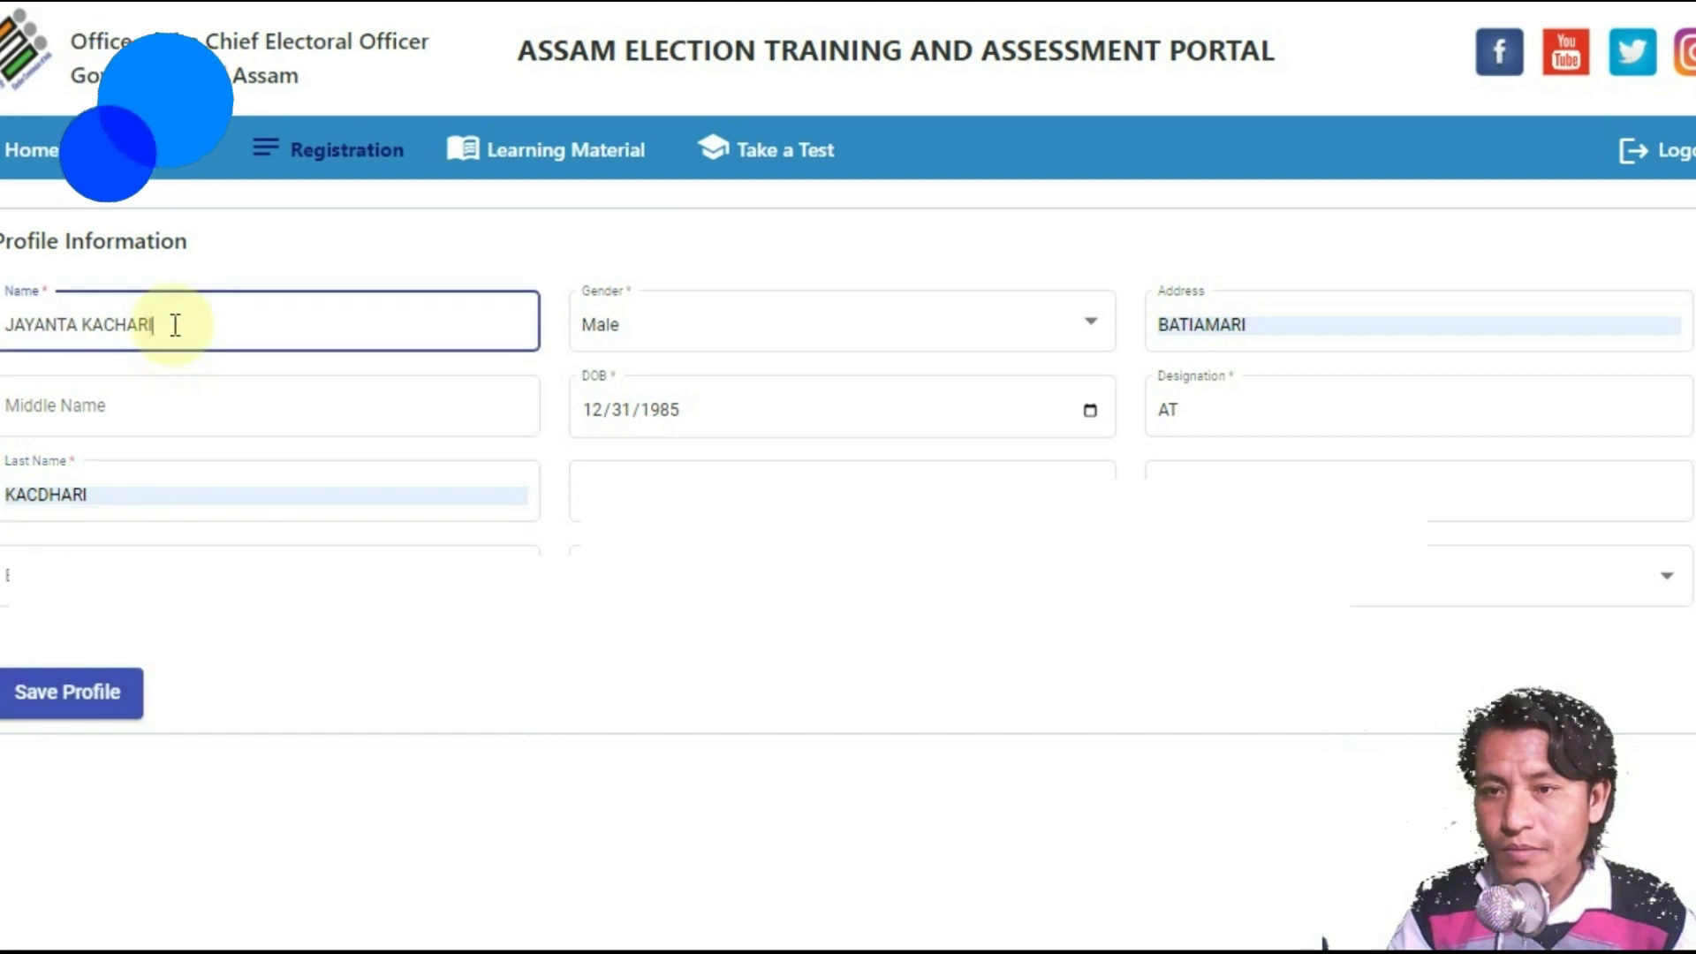
key(BackSpace)
key(BackSpace)
key(BackSpace)
key(BackSpace)
key(BackSpace)
key(BackSpace)
key(BackSpace)
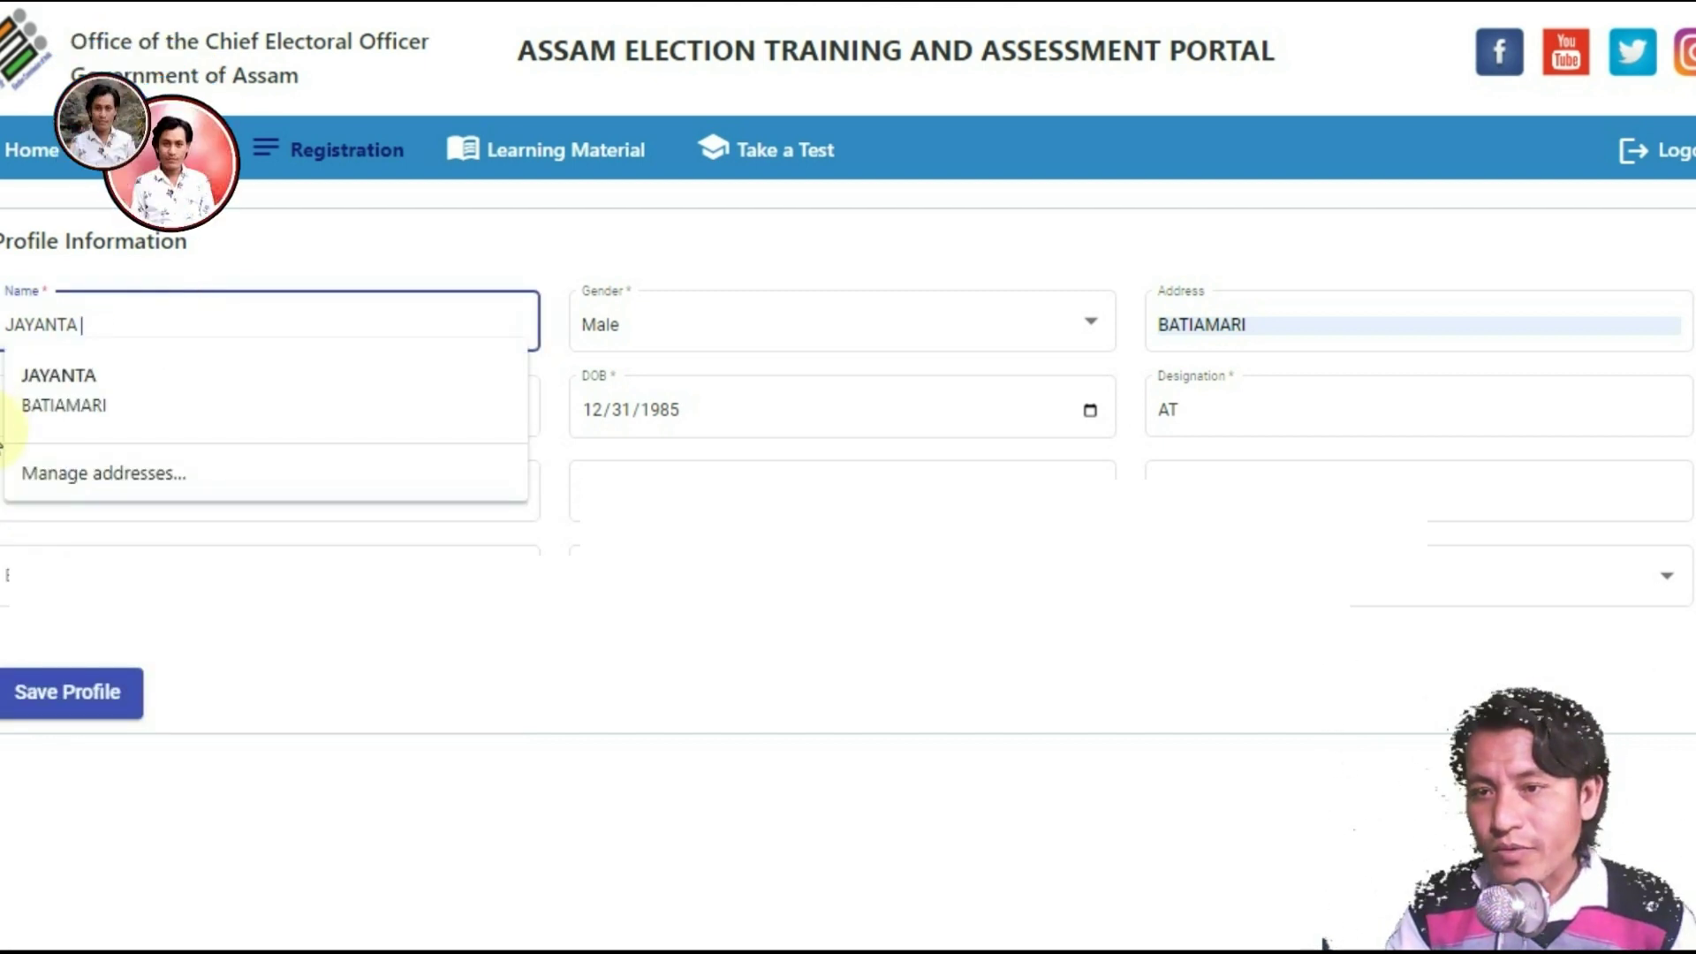
click(19, 411)
click(51, 495)
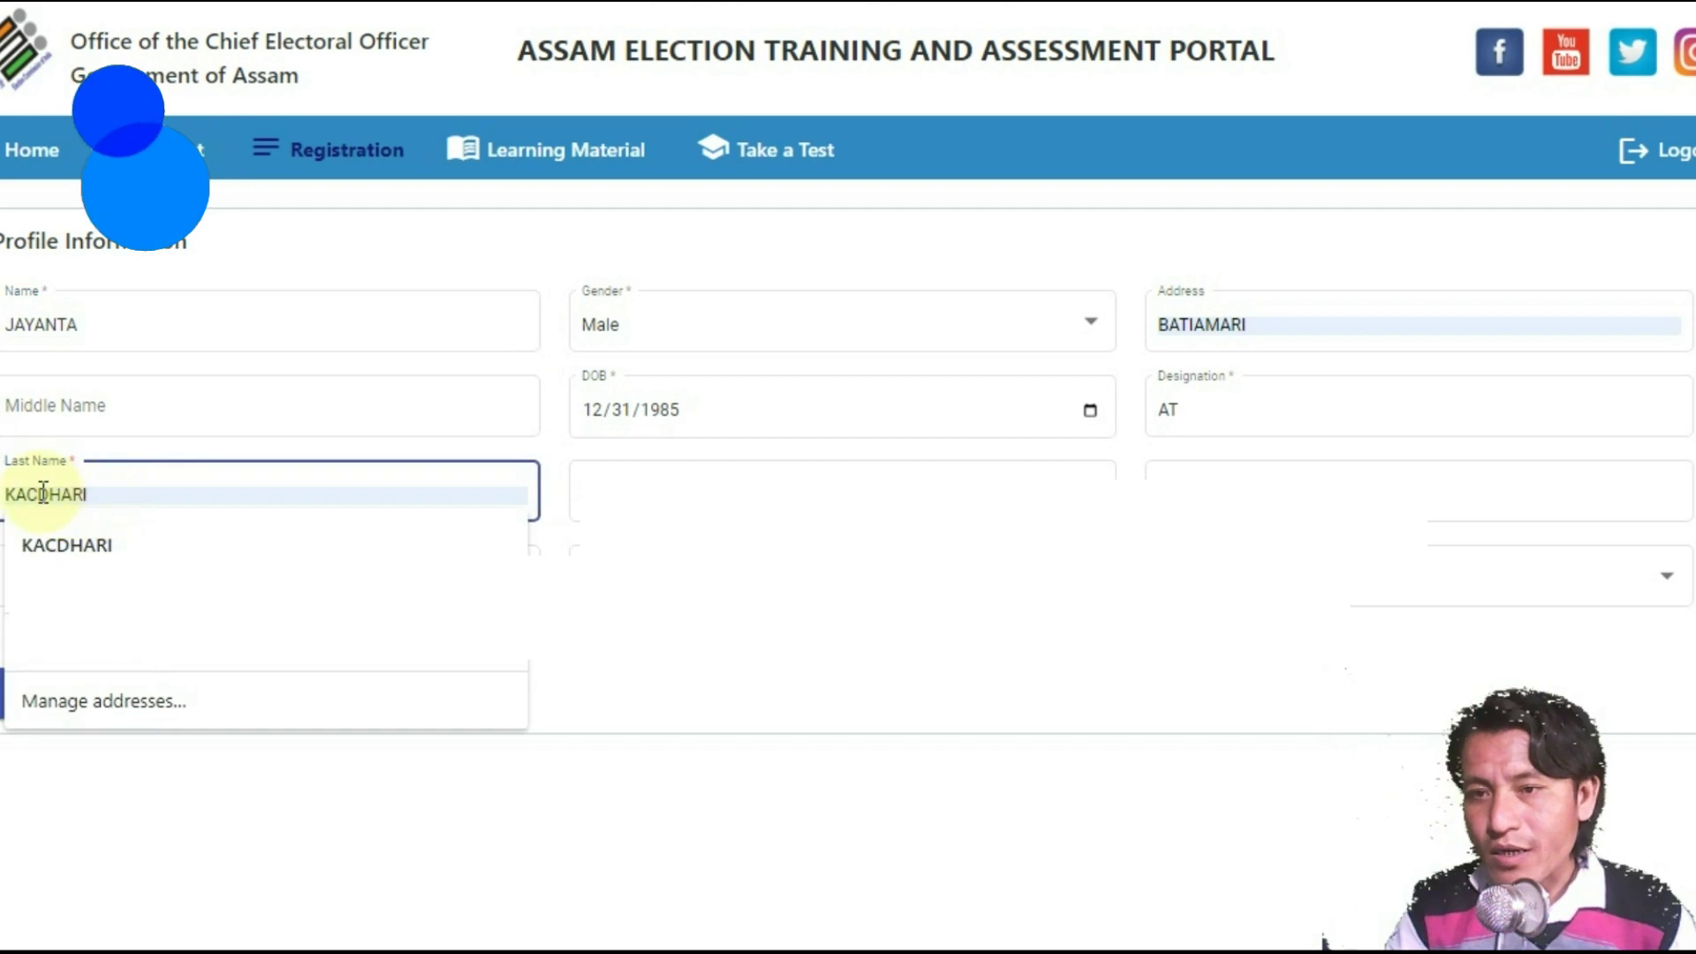
key(BackSpace)
click(818, 472)
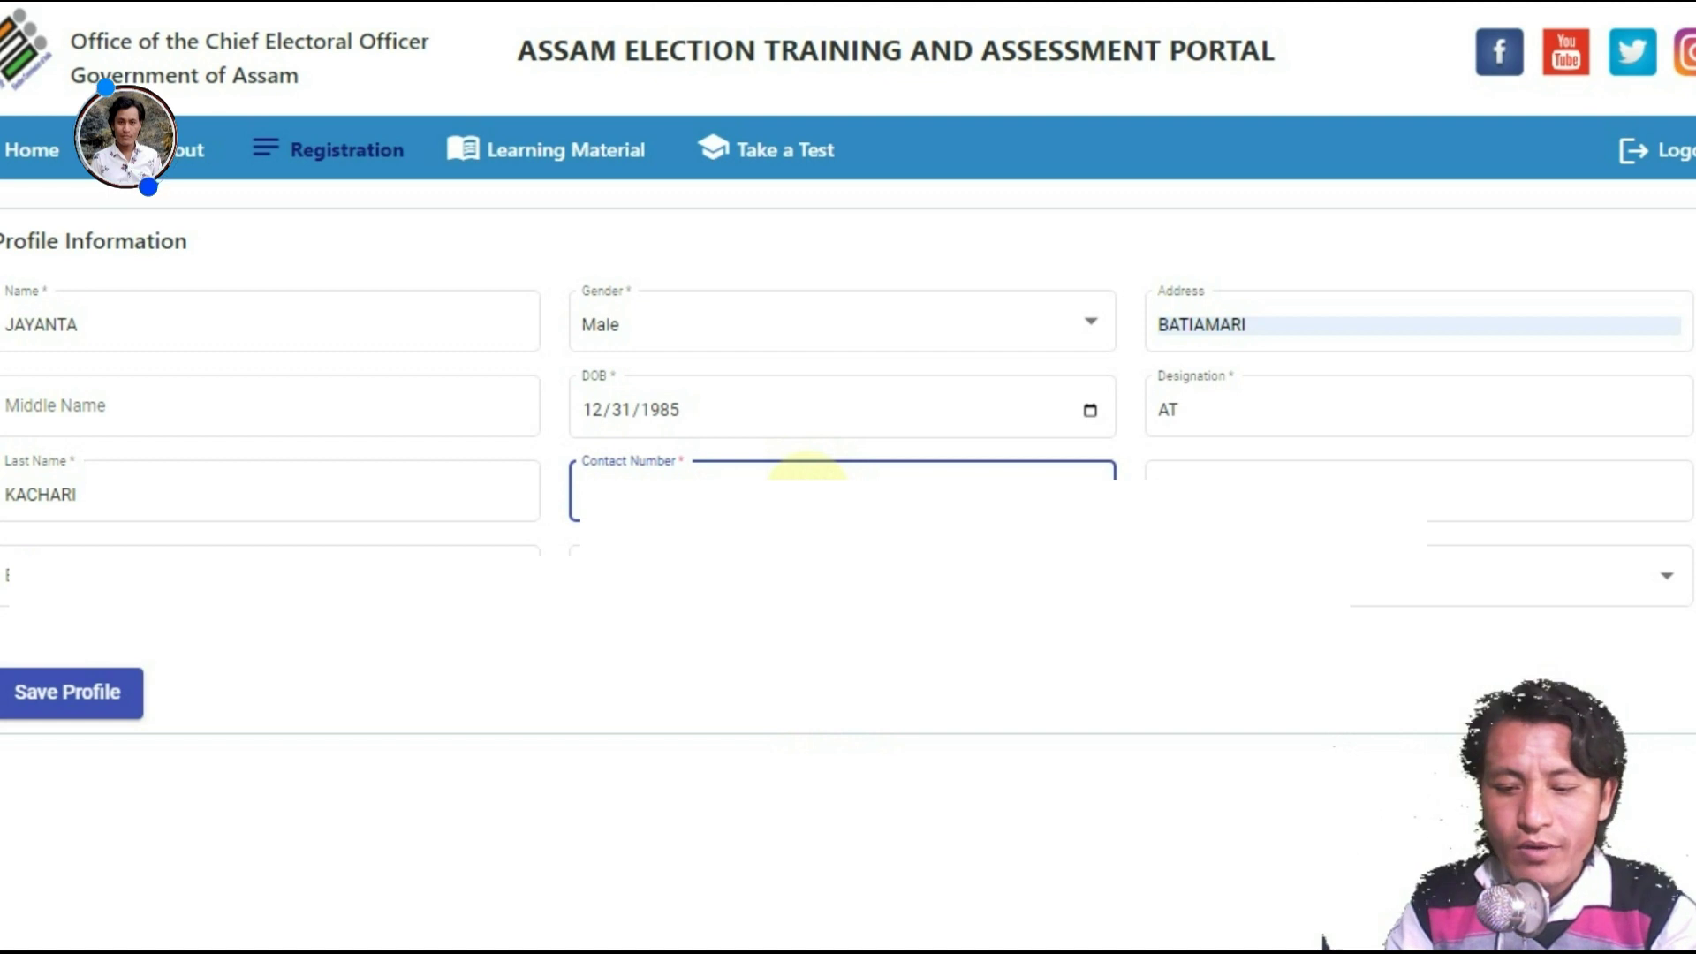
click(1211, 474)
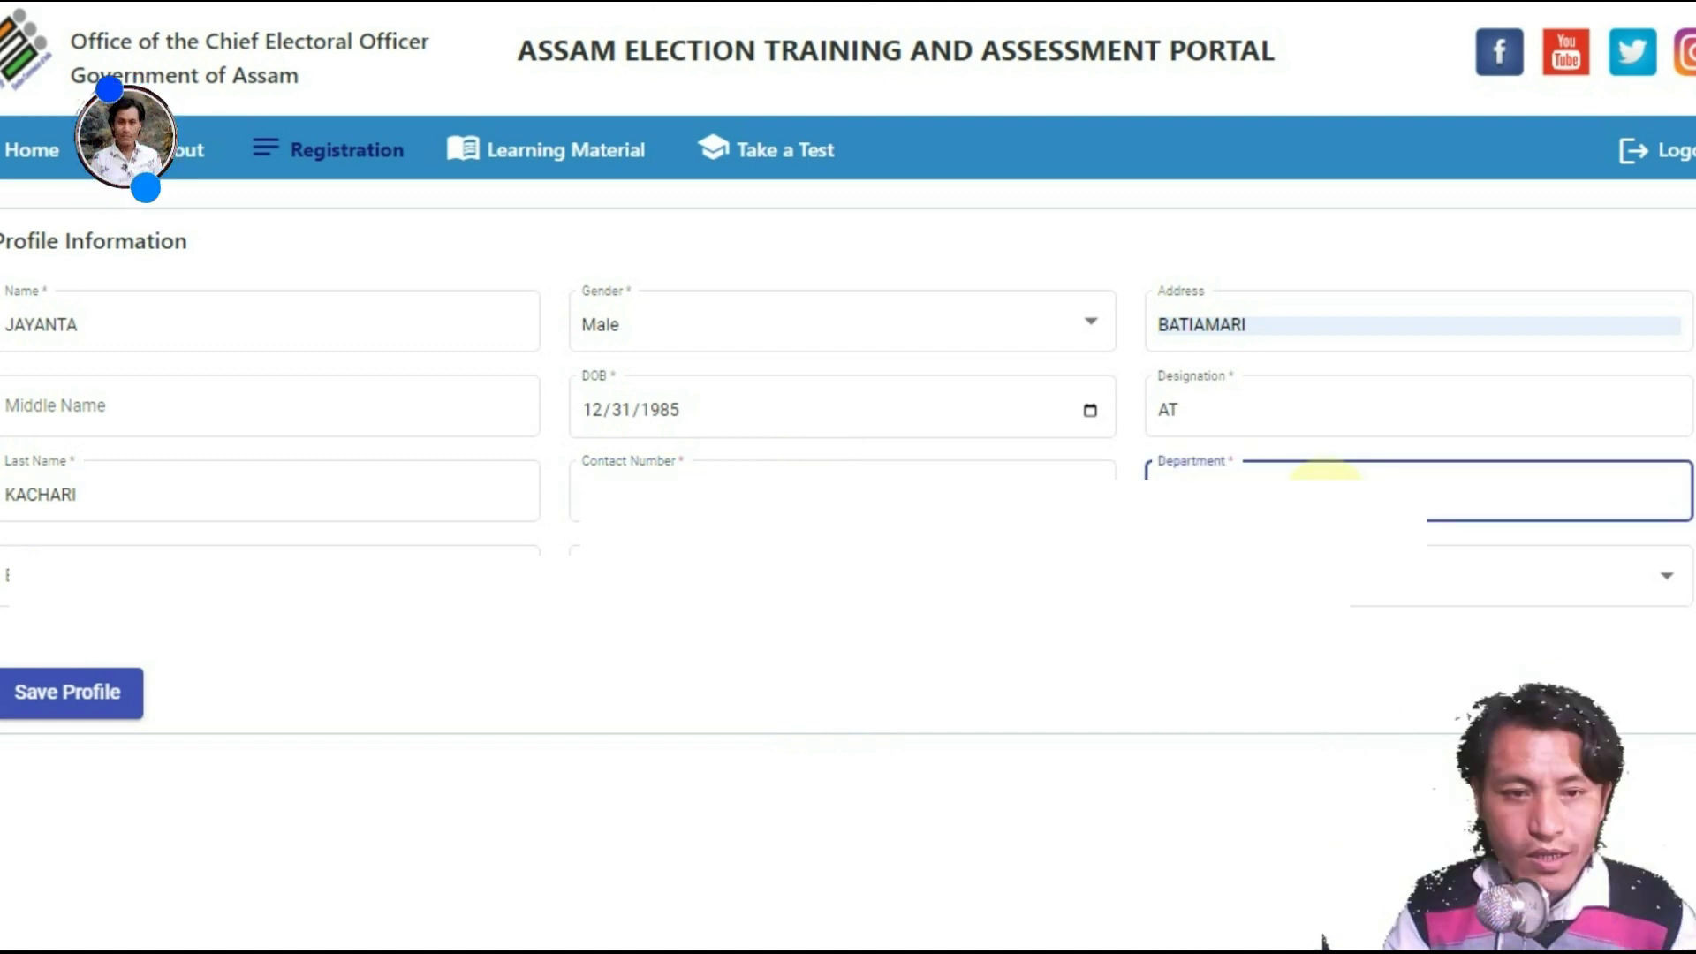
click(285, 554)
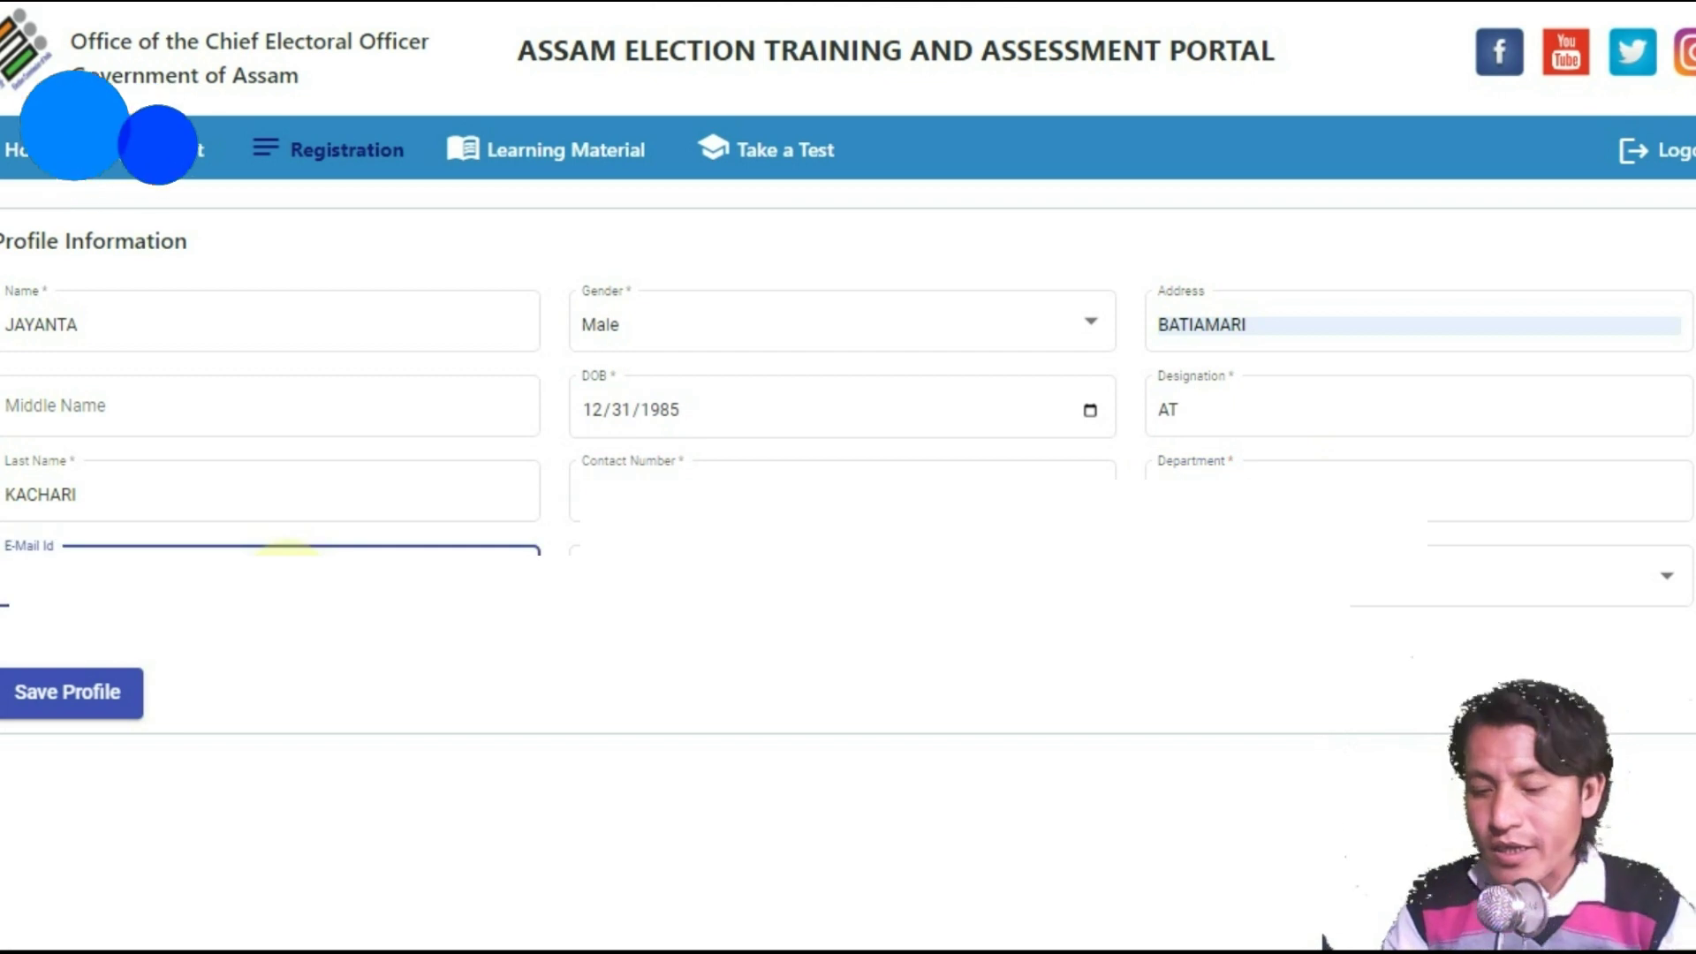
text(j)
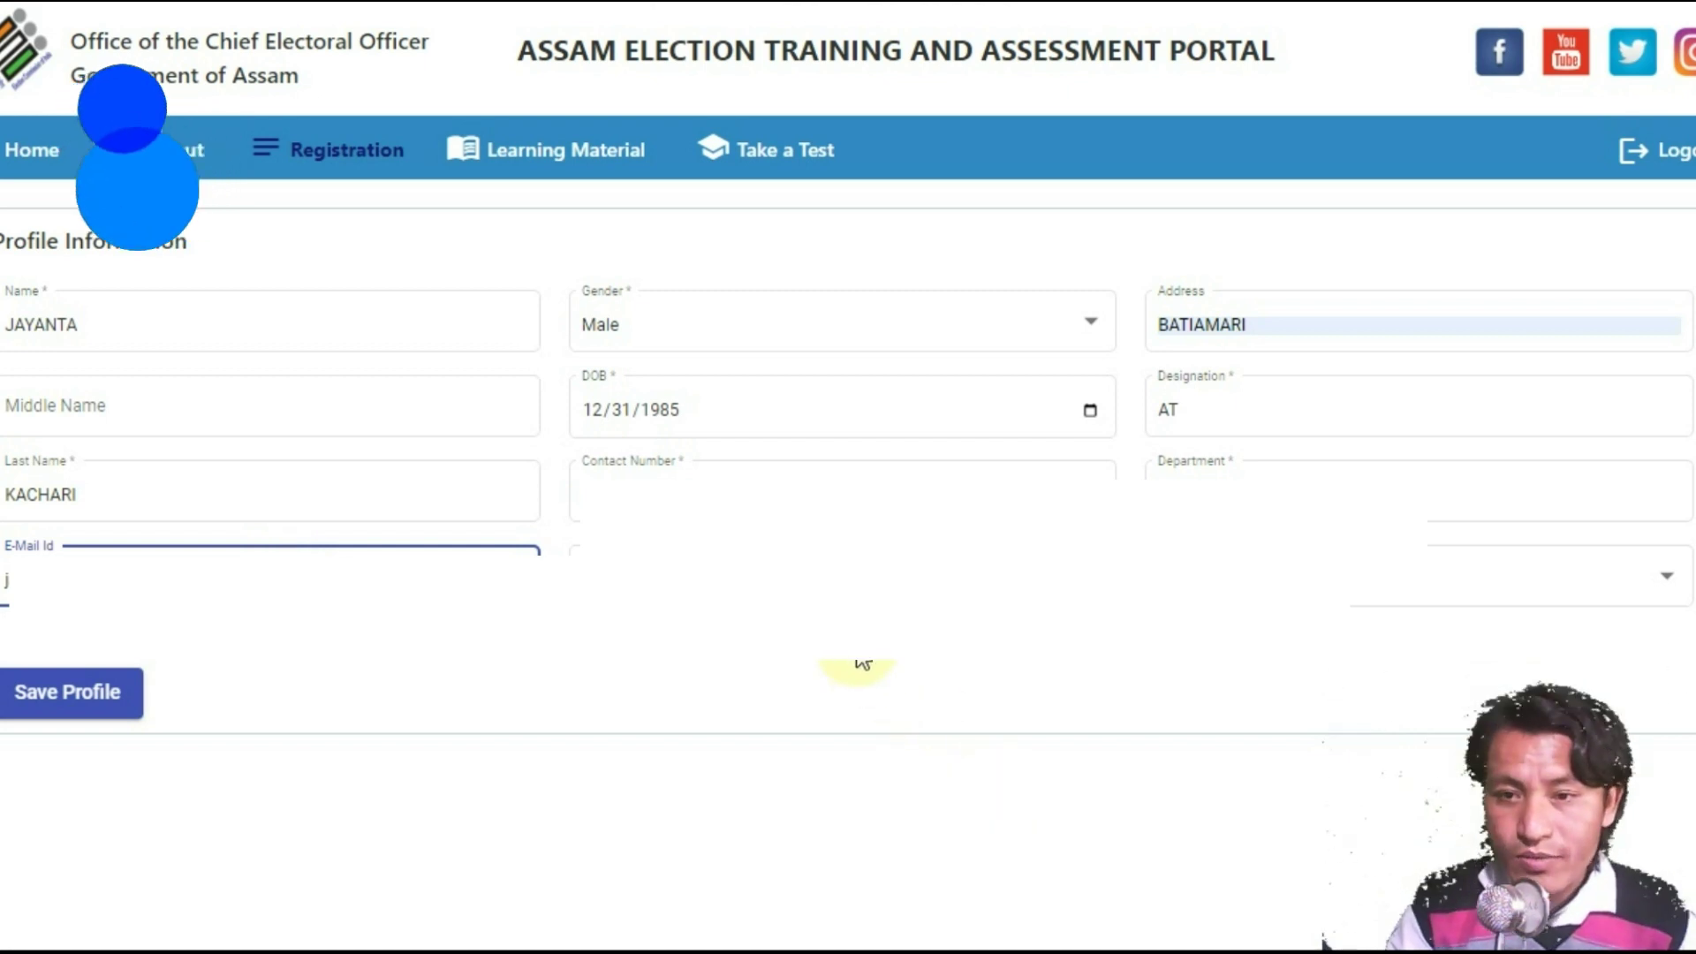
key(Tab)
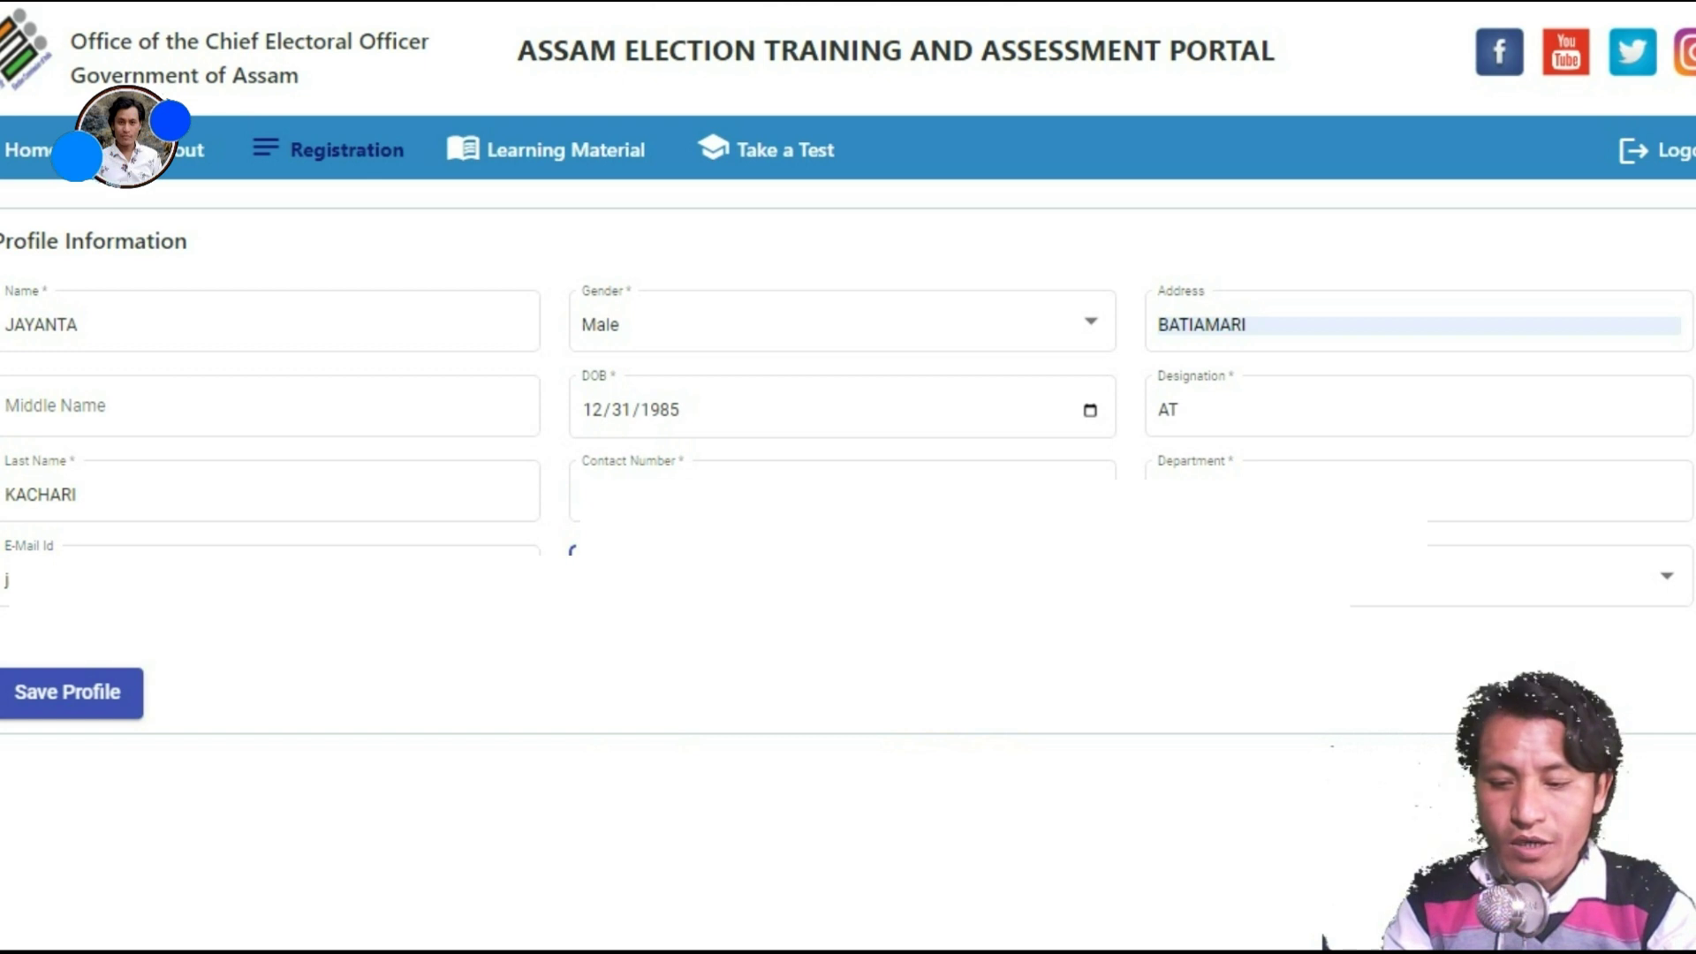
Step: Choose the working district from the district dropdown list
click(1353, 583)
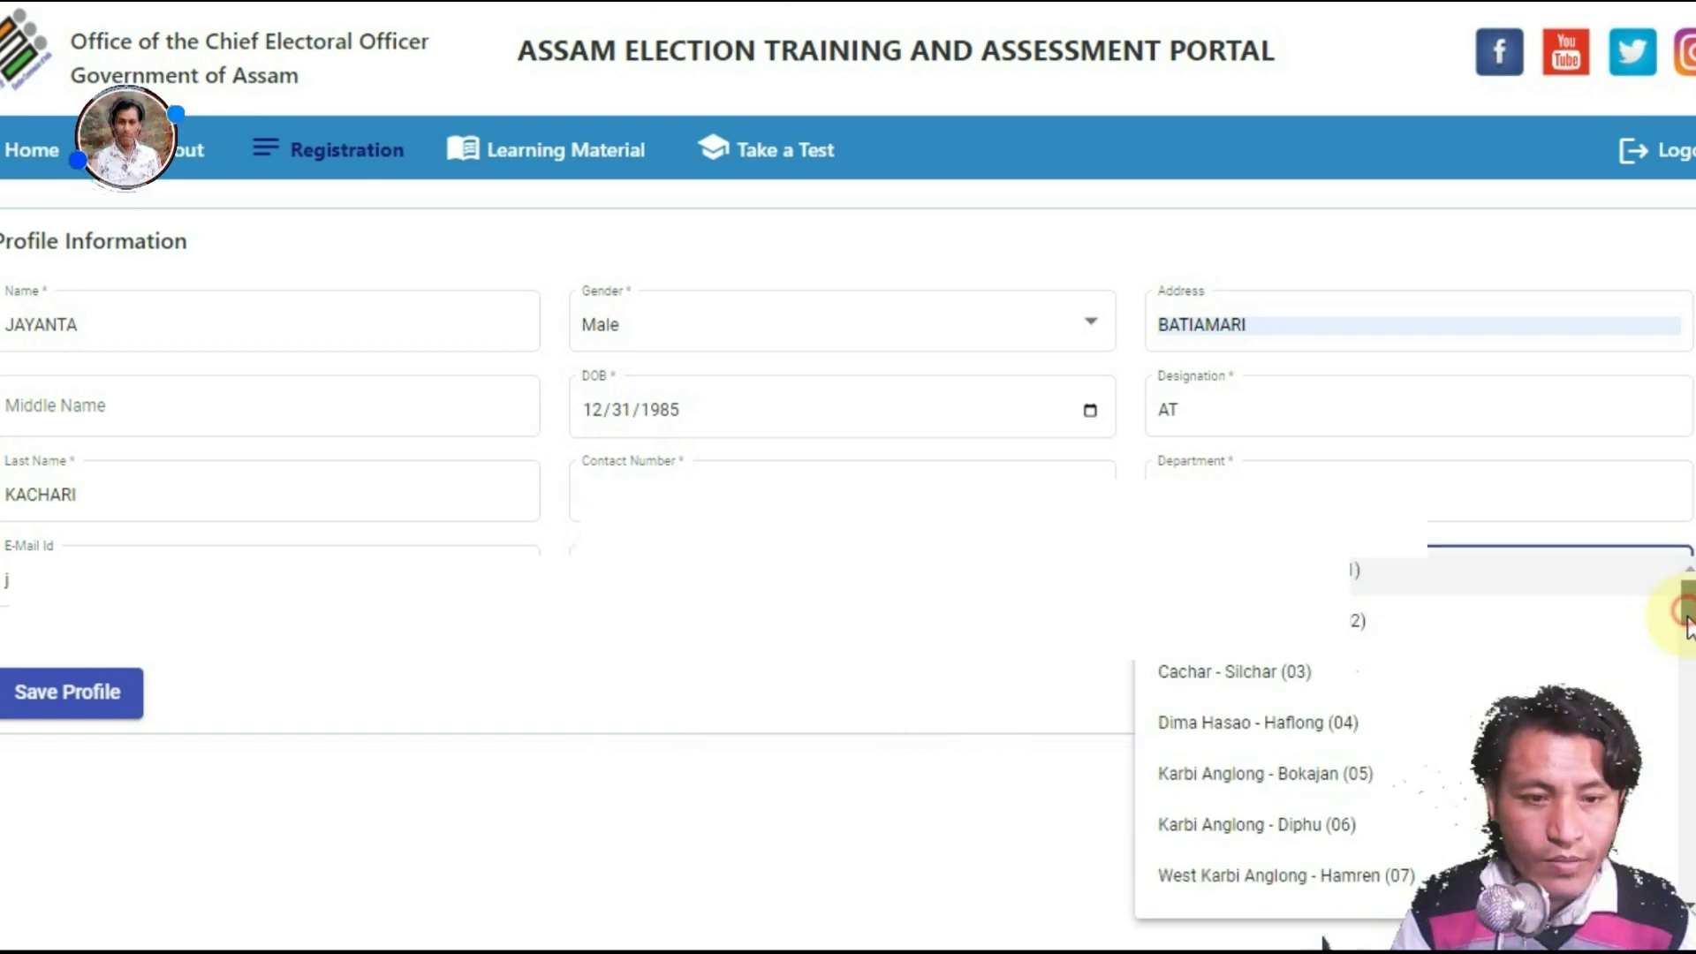
drag(1682, 608, 1681, 674)
click(1257, 697)
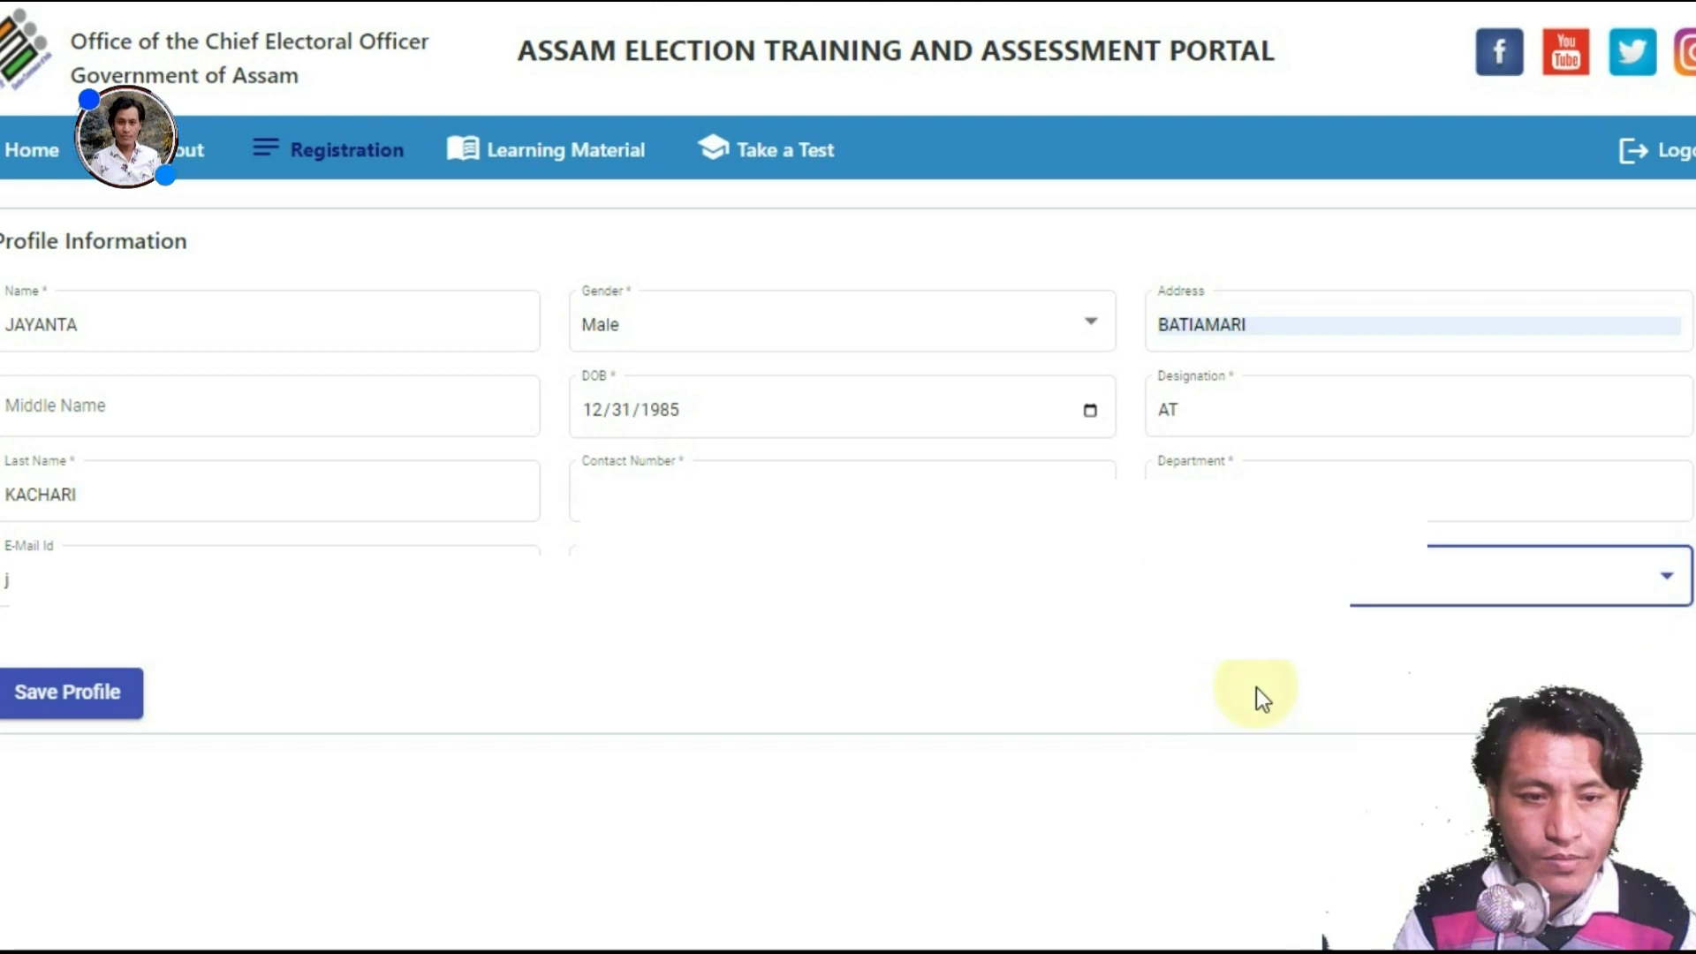
click(919, 660)
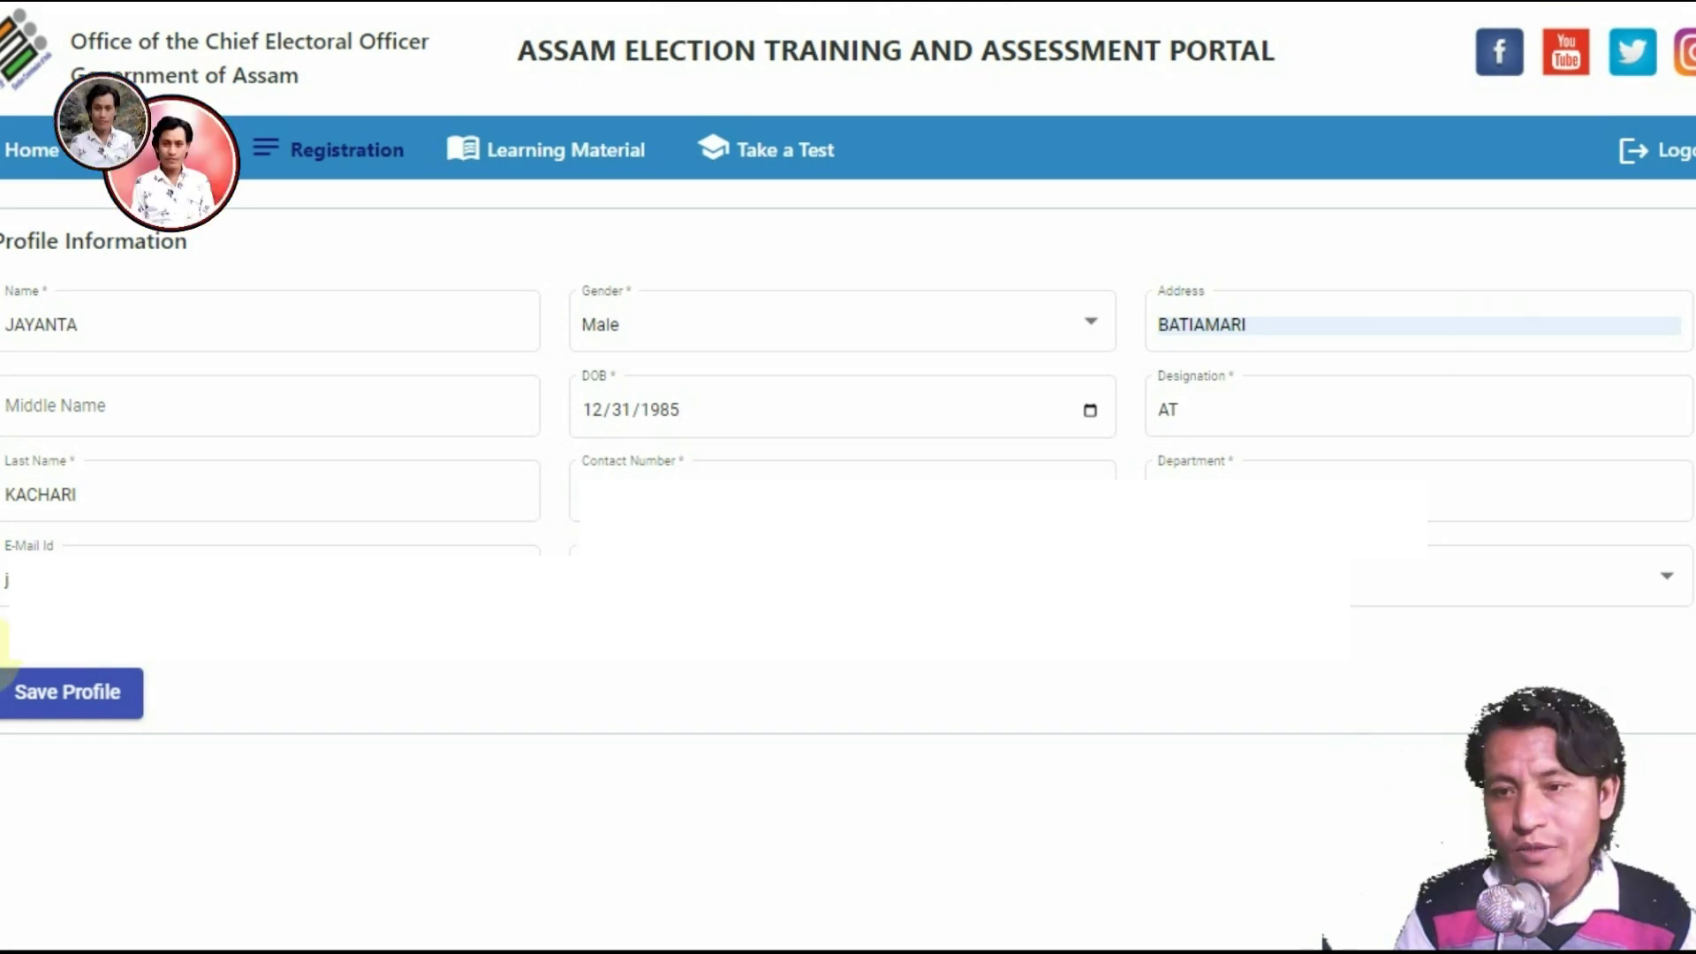
mouse_move(5, 654)
mouse_down()
mouse_move(136, 737)
mouse_move(192, 733)
mouse_move(167, 740)
mouse_up()
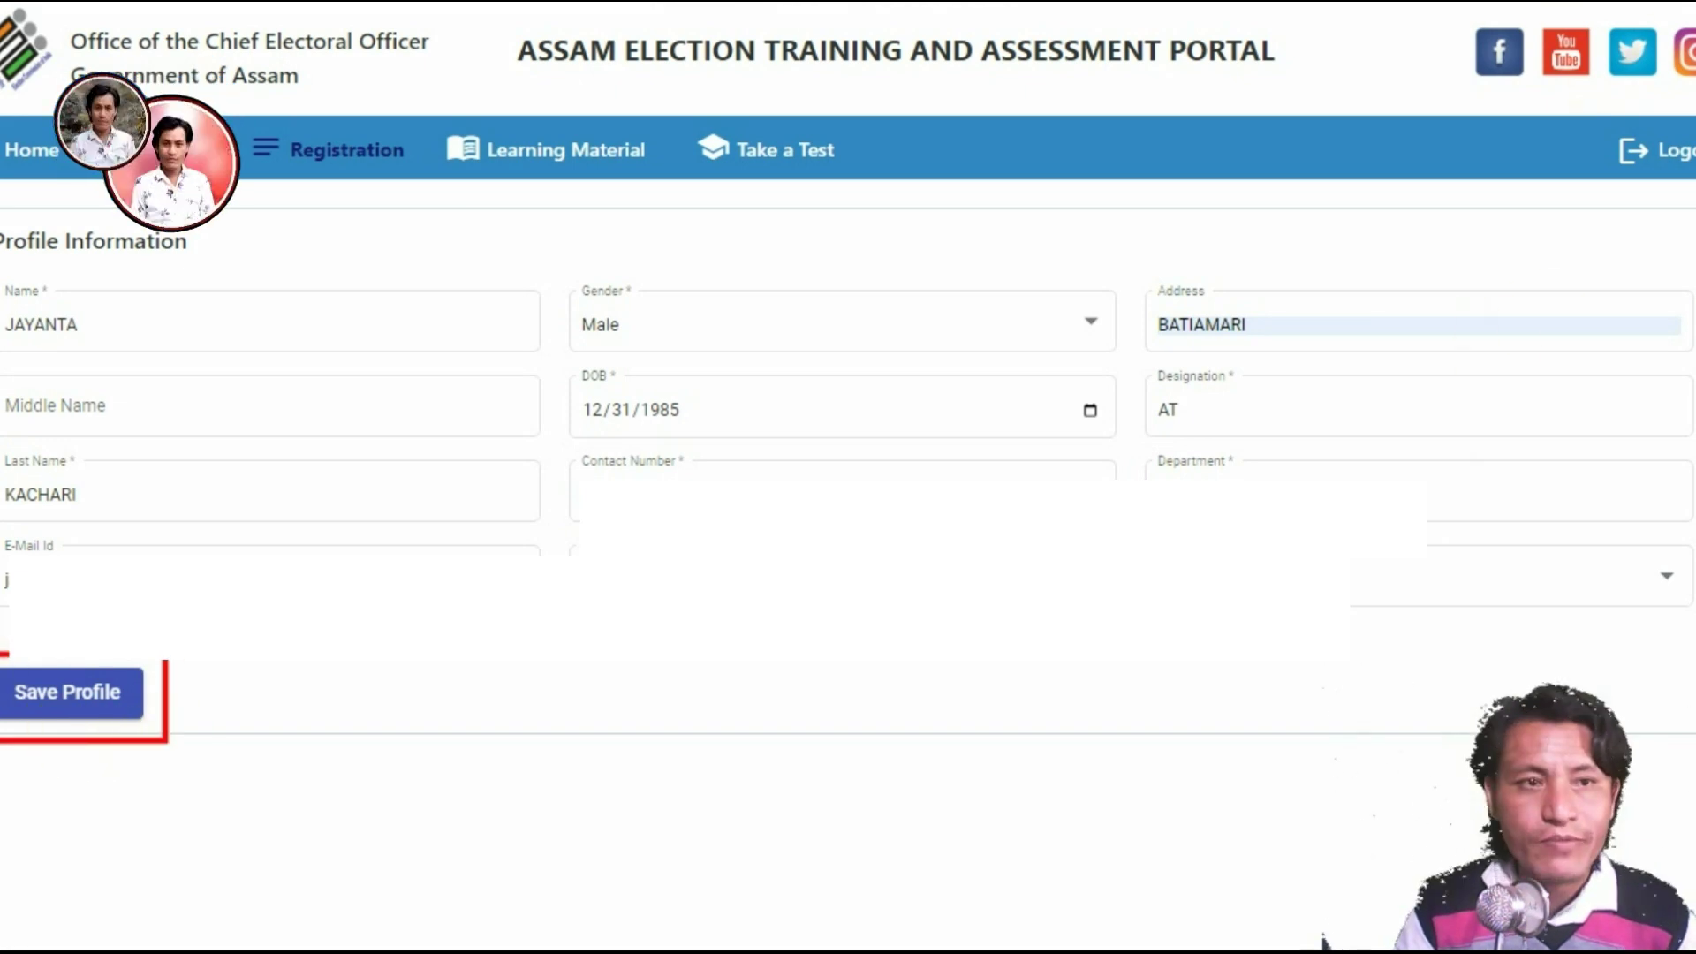
Step: Save the profile, accept the Registration Completion notice, and go to Take a Test
click(83, 707)
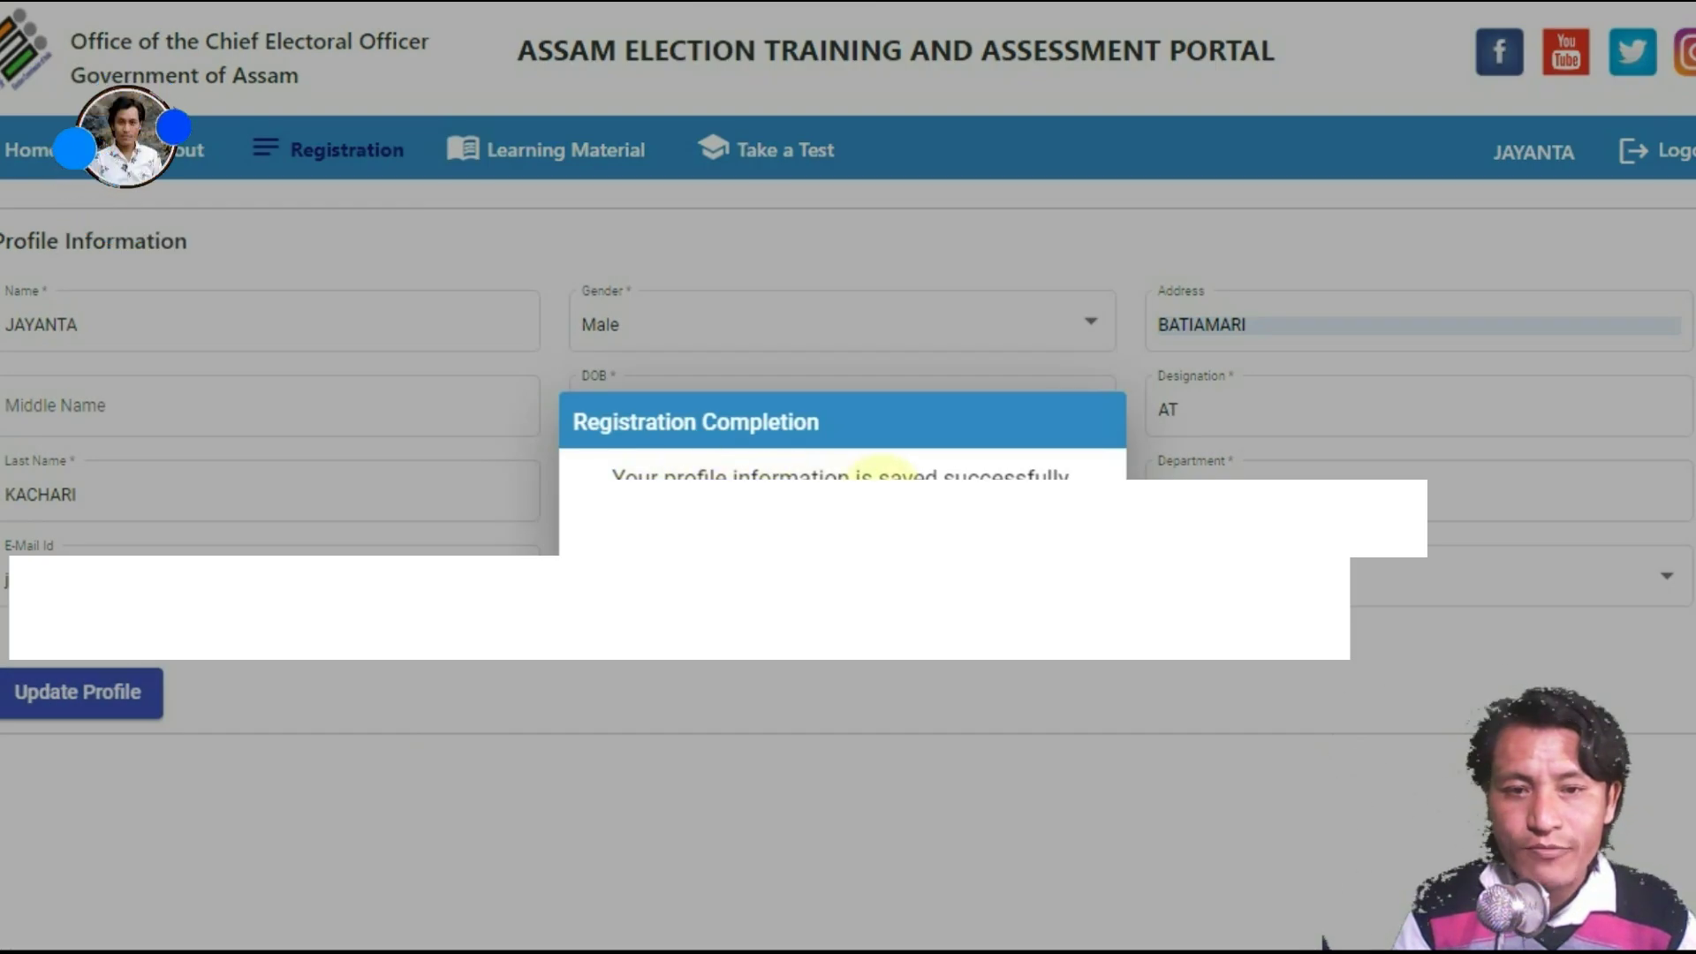
click(838, 535)
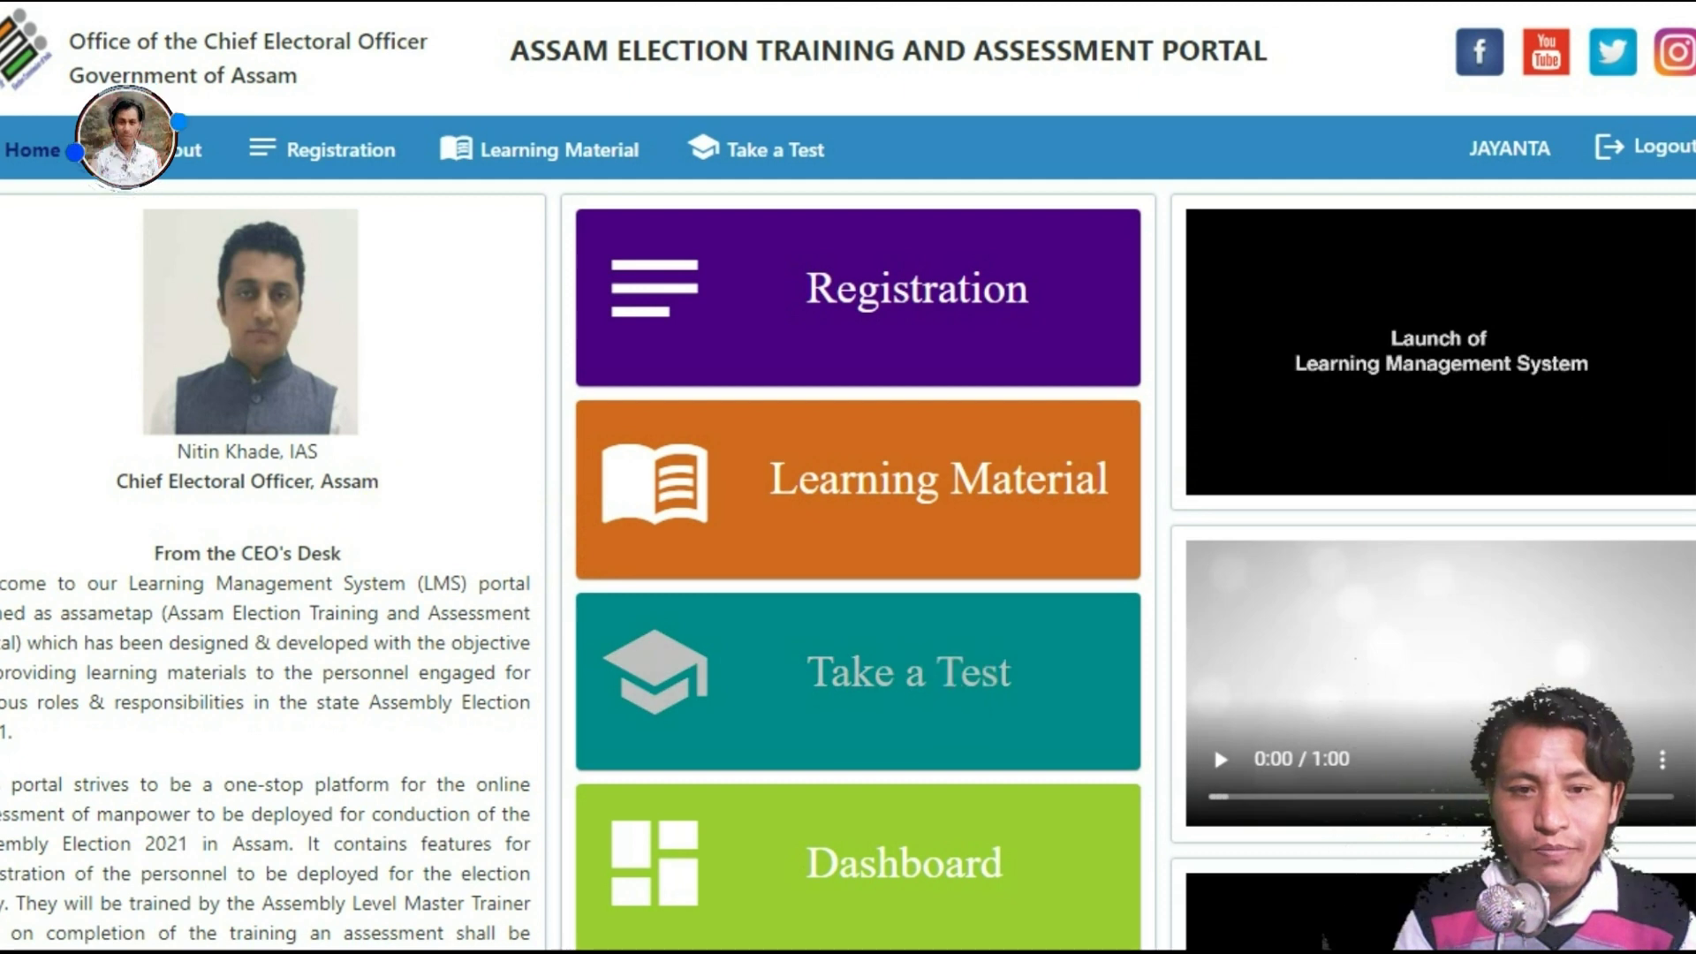
scroll(1287, 439, down, 2)
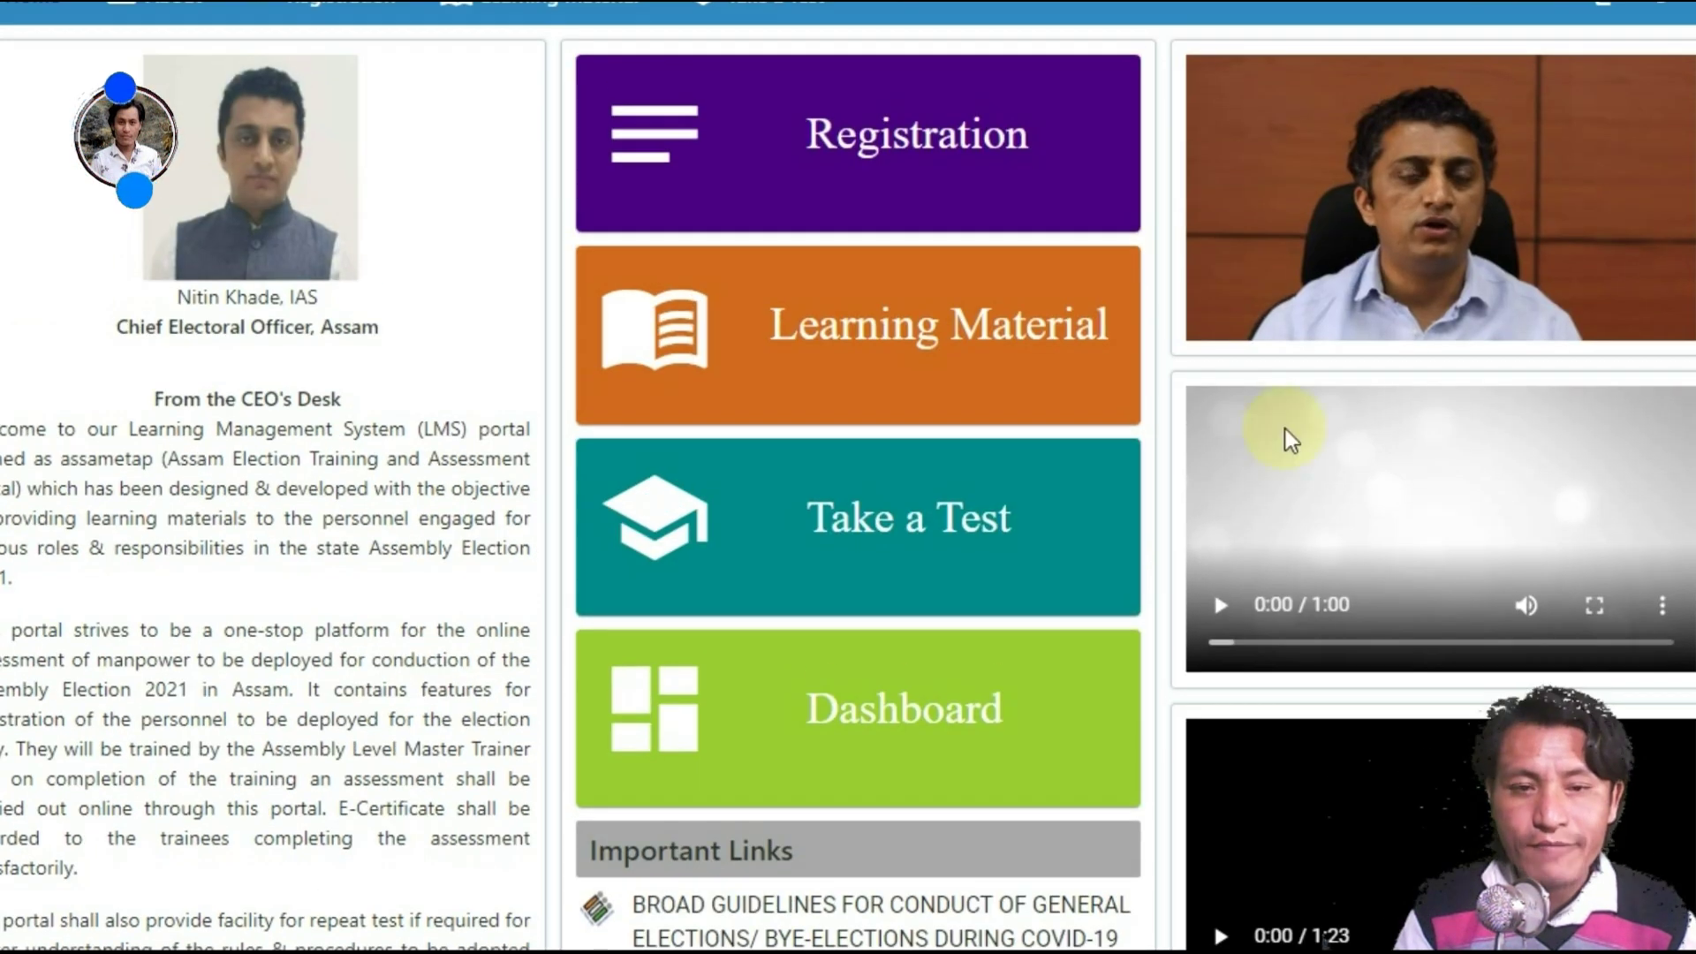
click(868, 521)
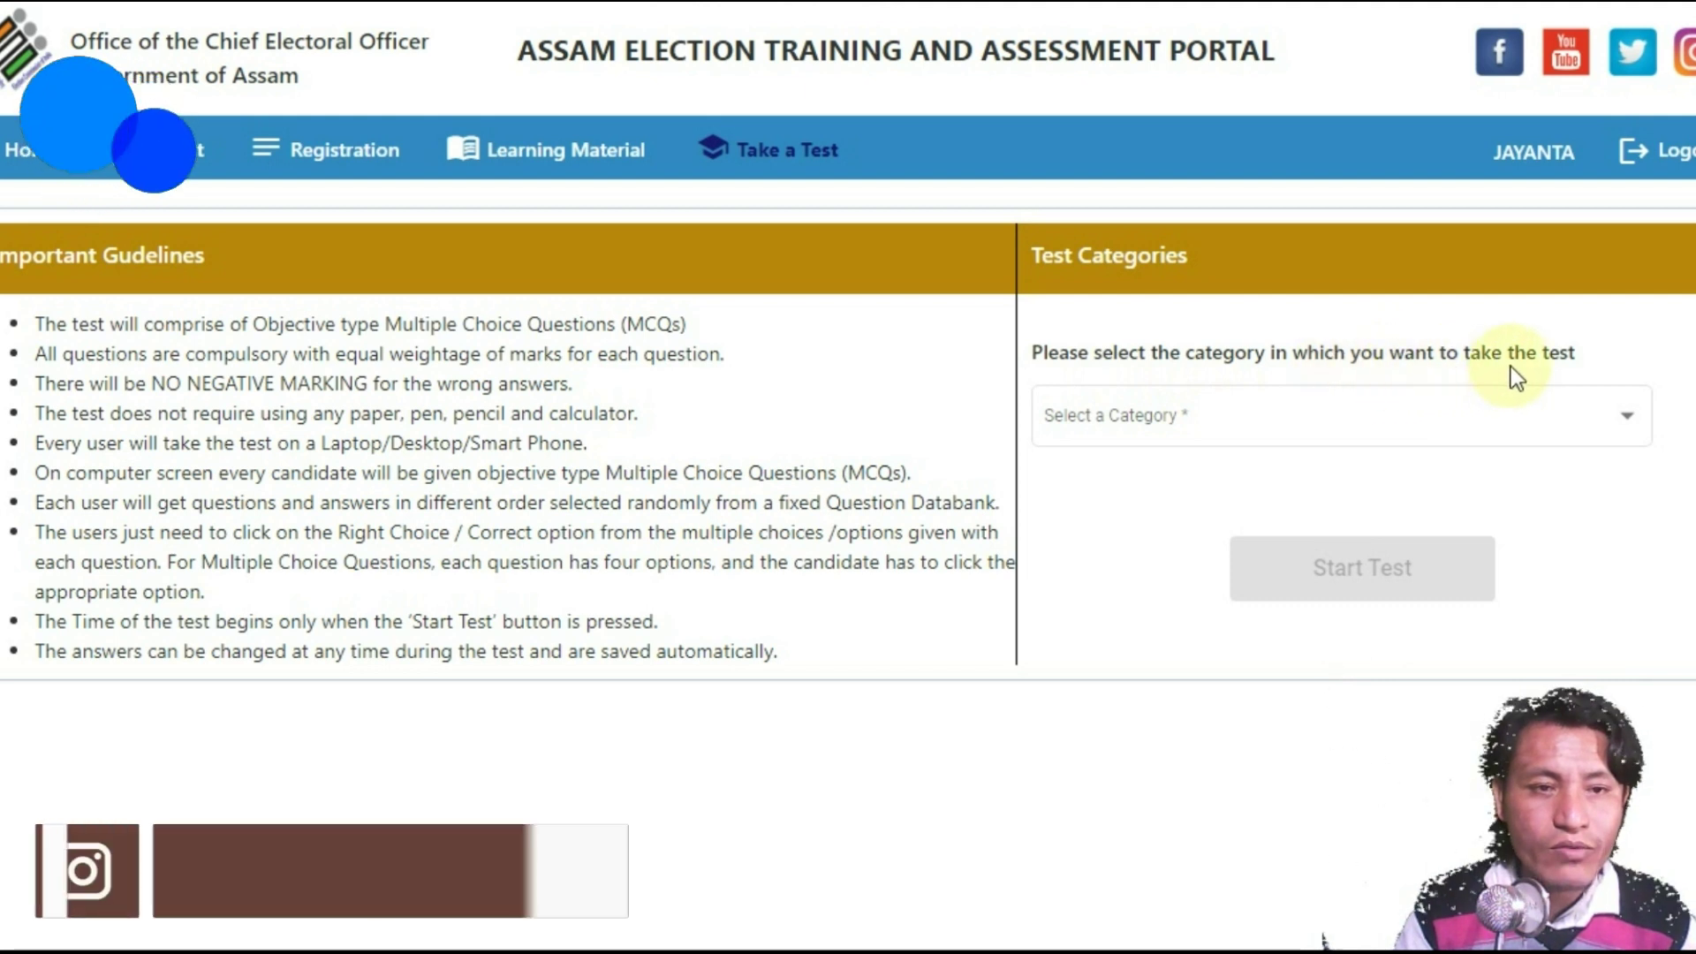
Step: Choose All in the Select a Category list and press Start Test
click(1564, 420)
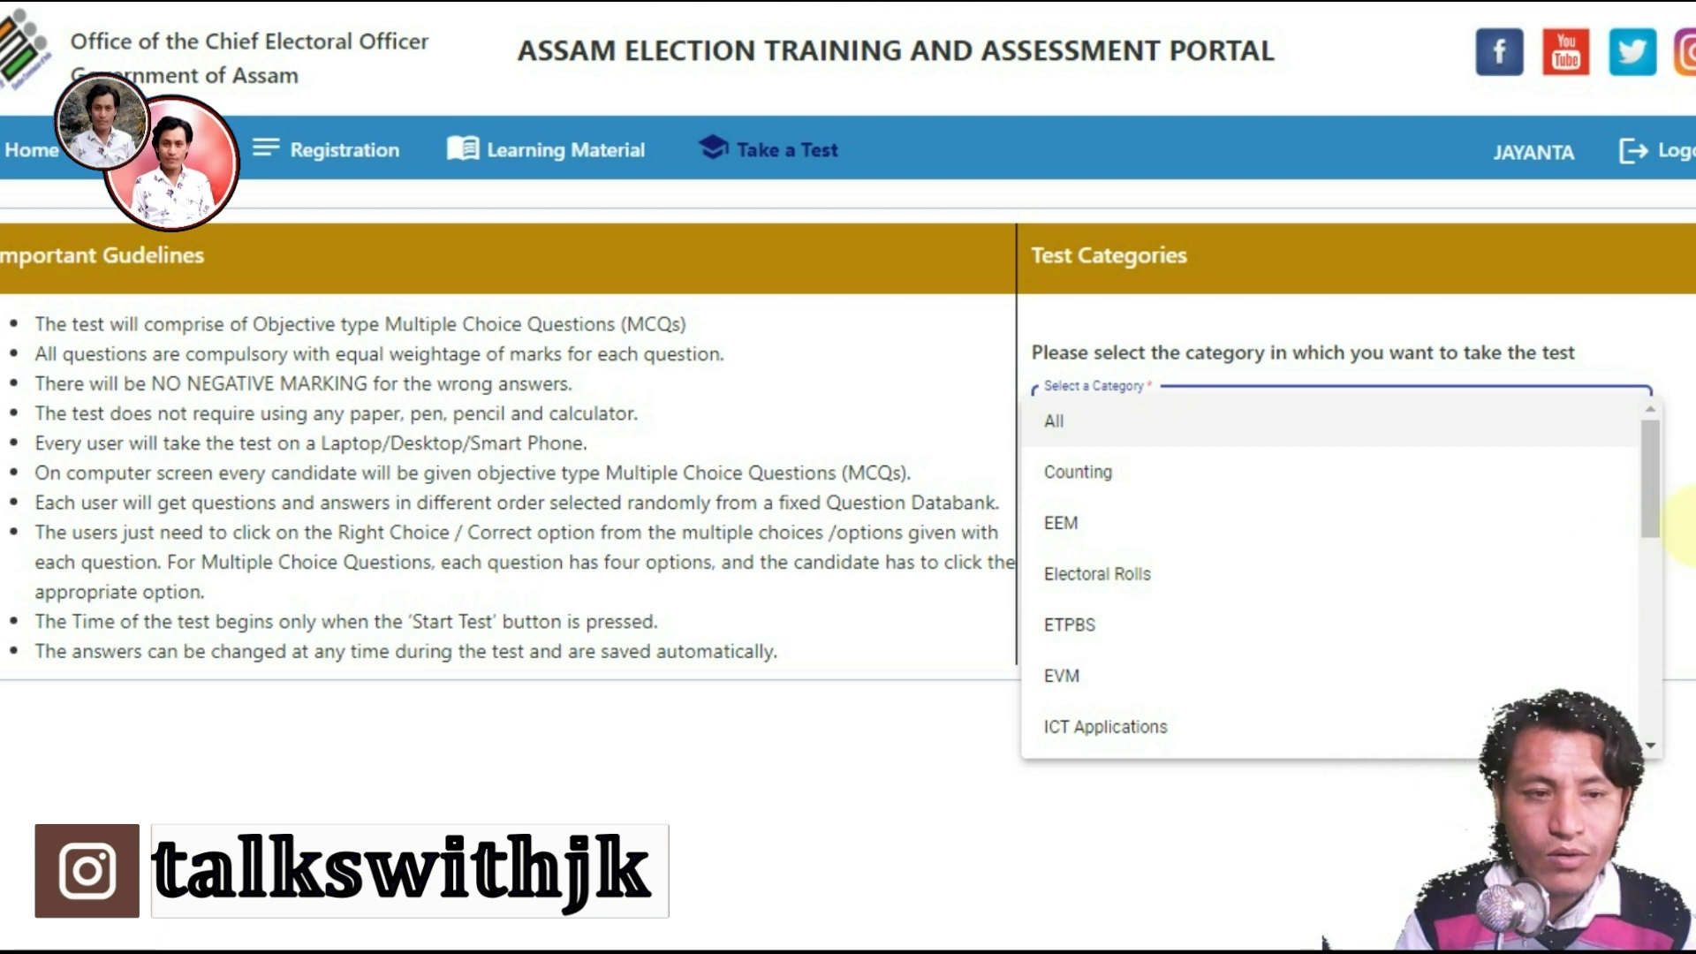
drag(1648, 468, 1645, 675)
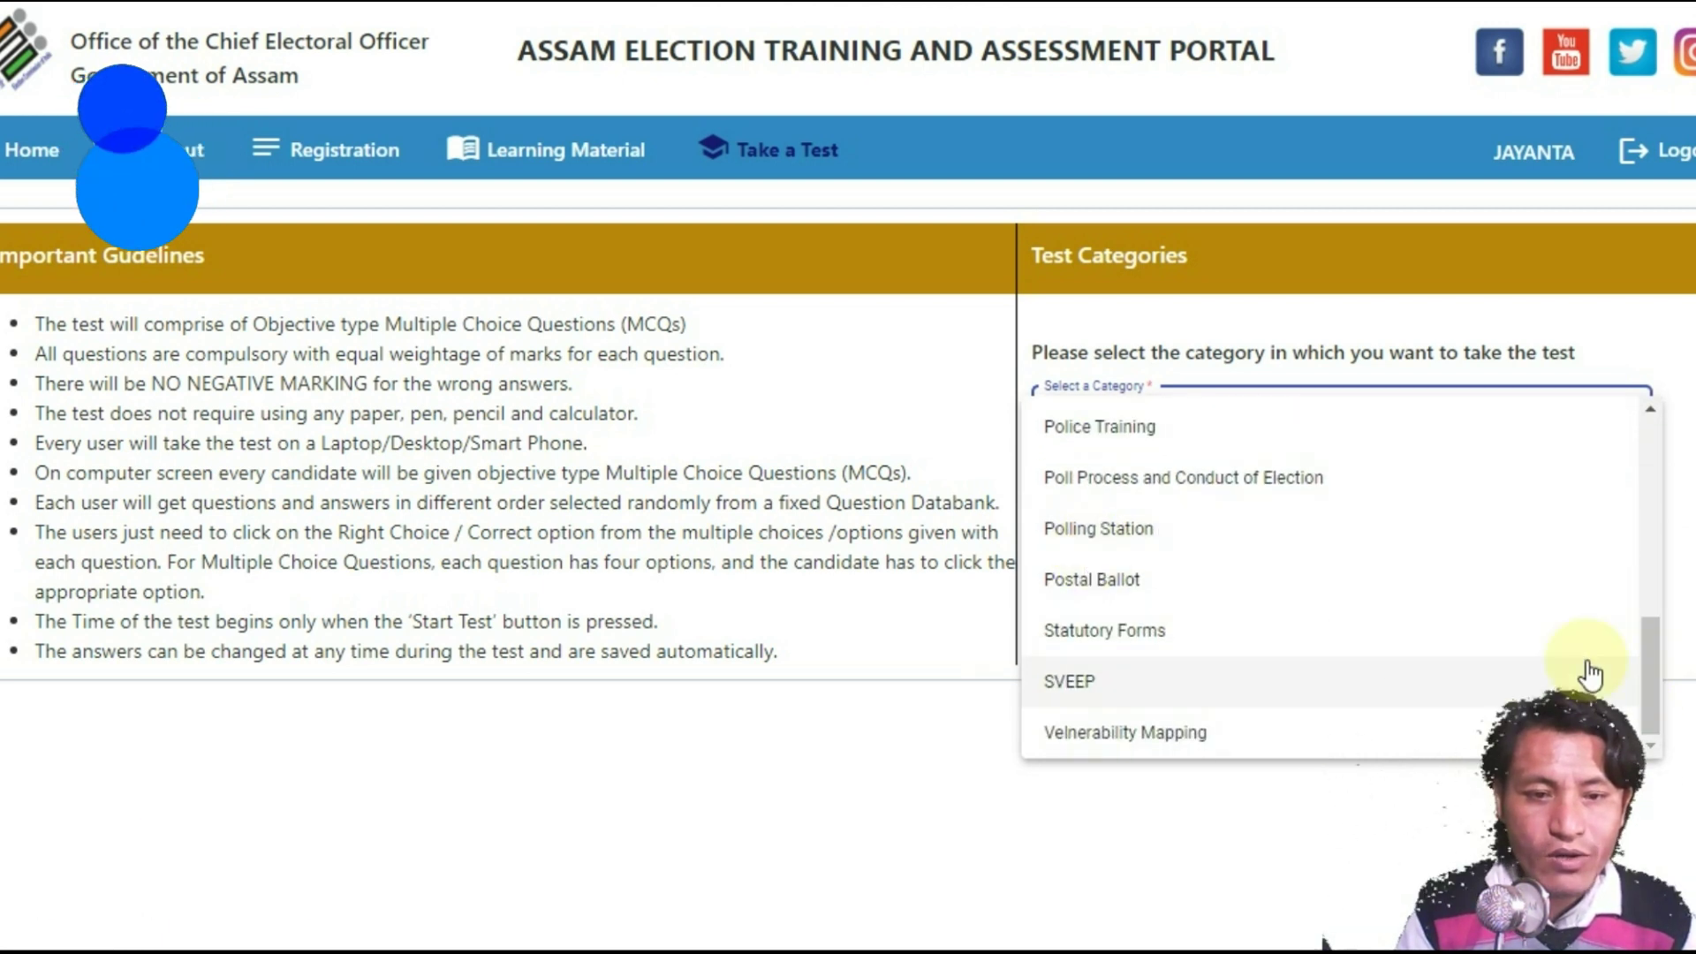
drag(1646, 671, 1646, 436)
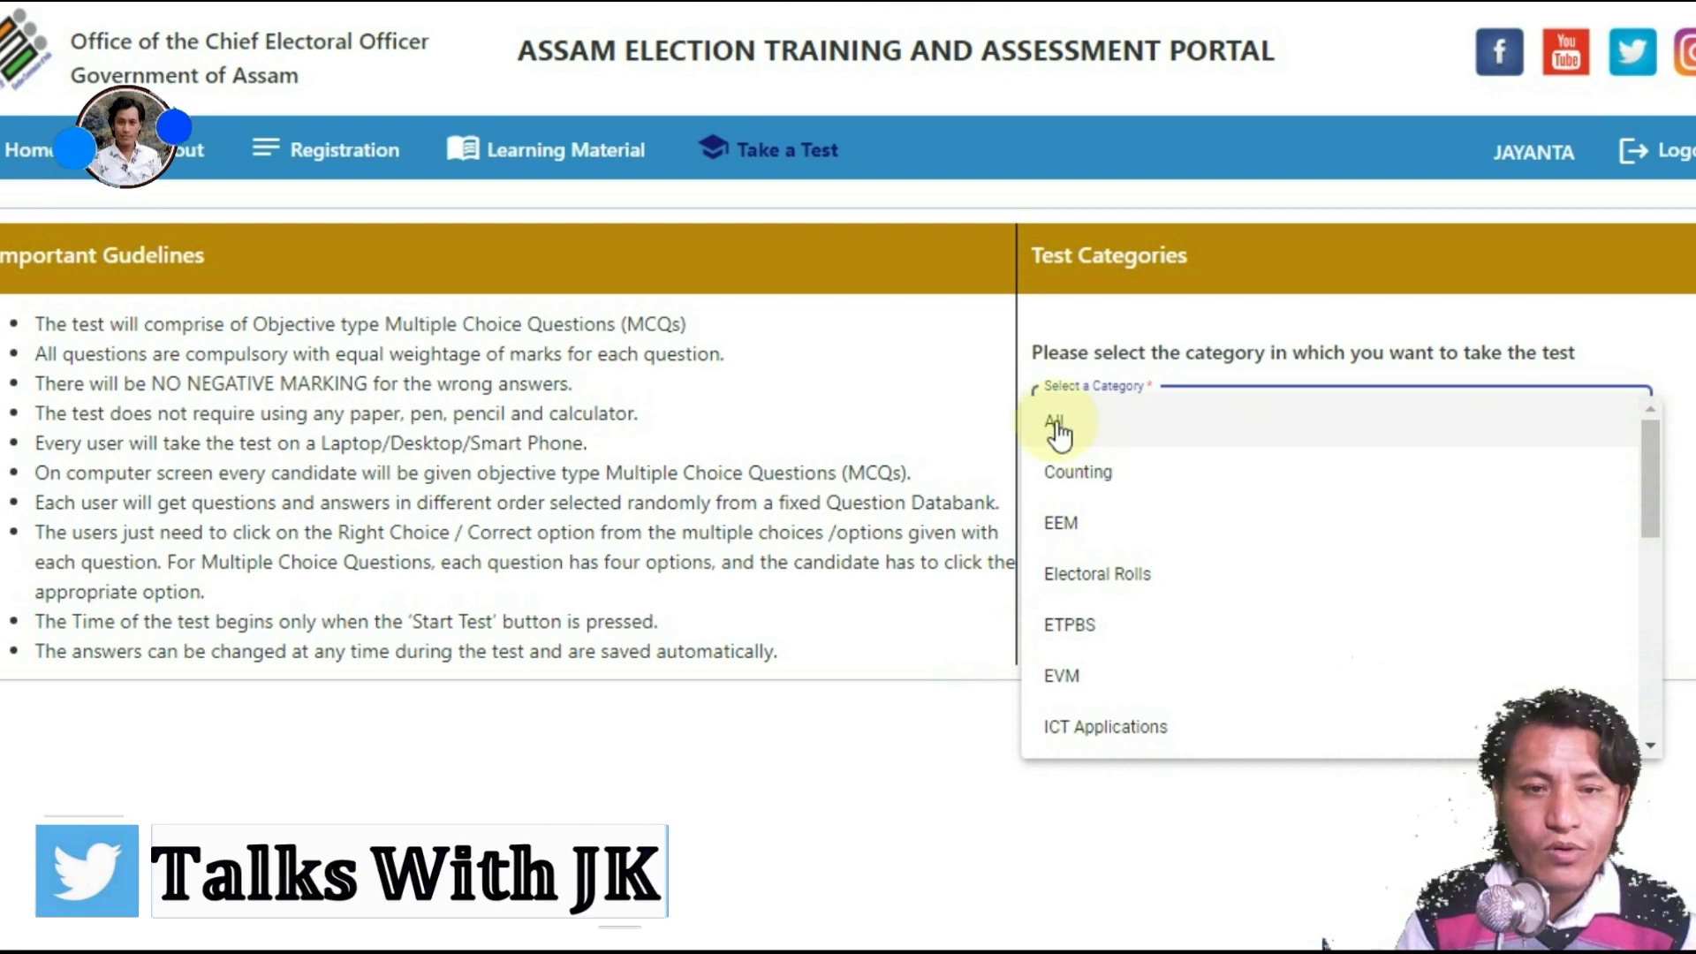
click(1068, 433)
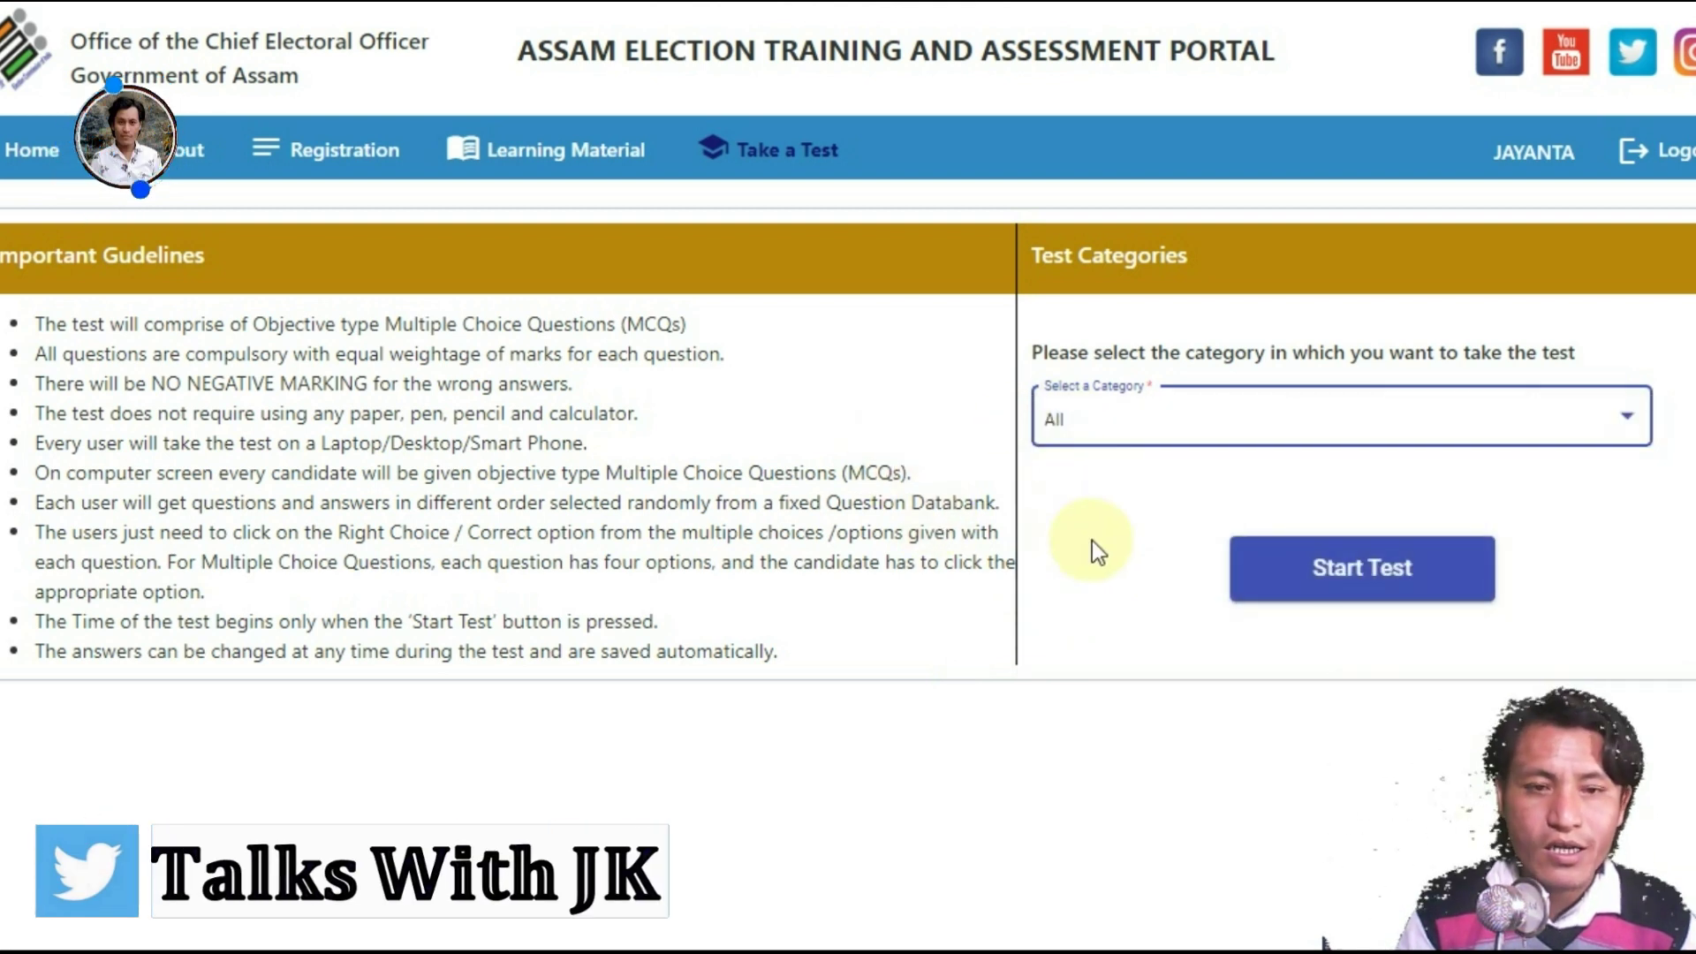
click(1374, 603)
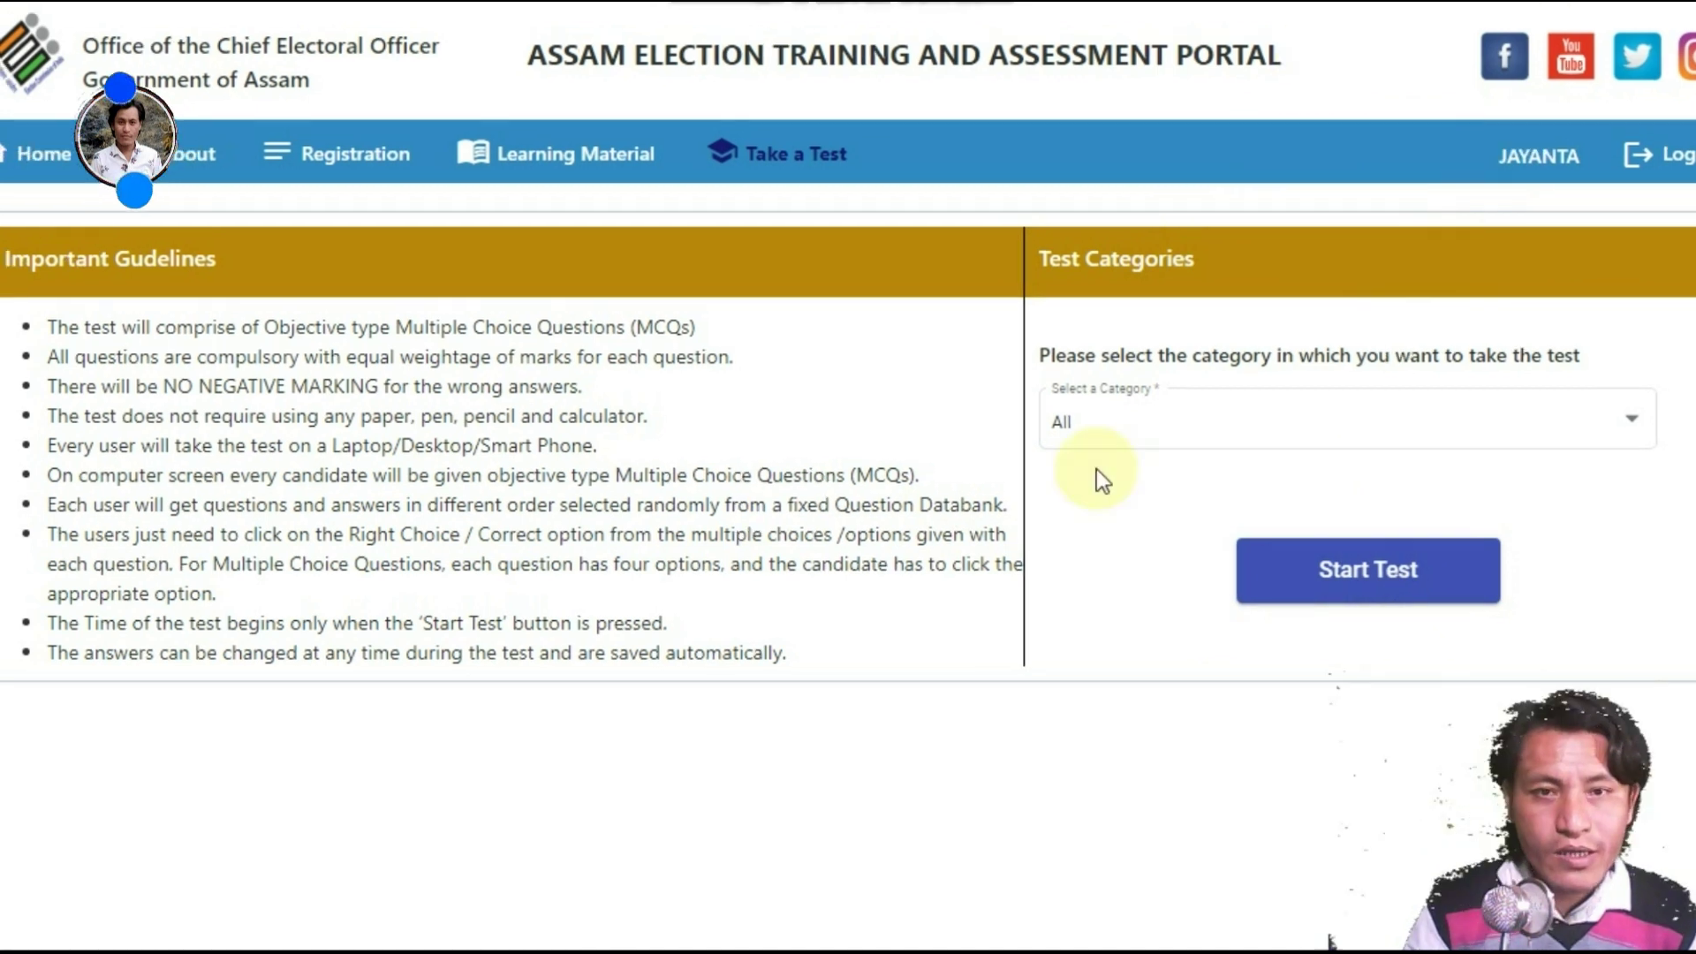
Step: Start the All-category test, go through the questions, and submit it with confirmation
click(1351, 570)
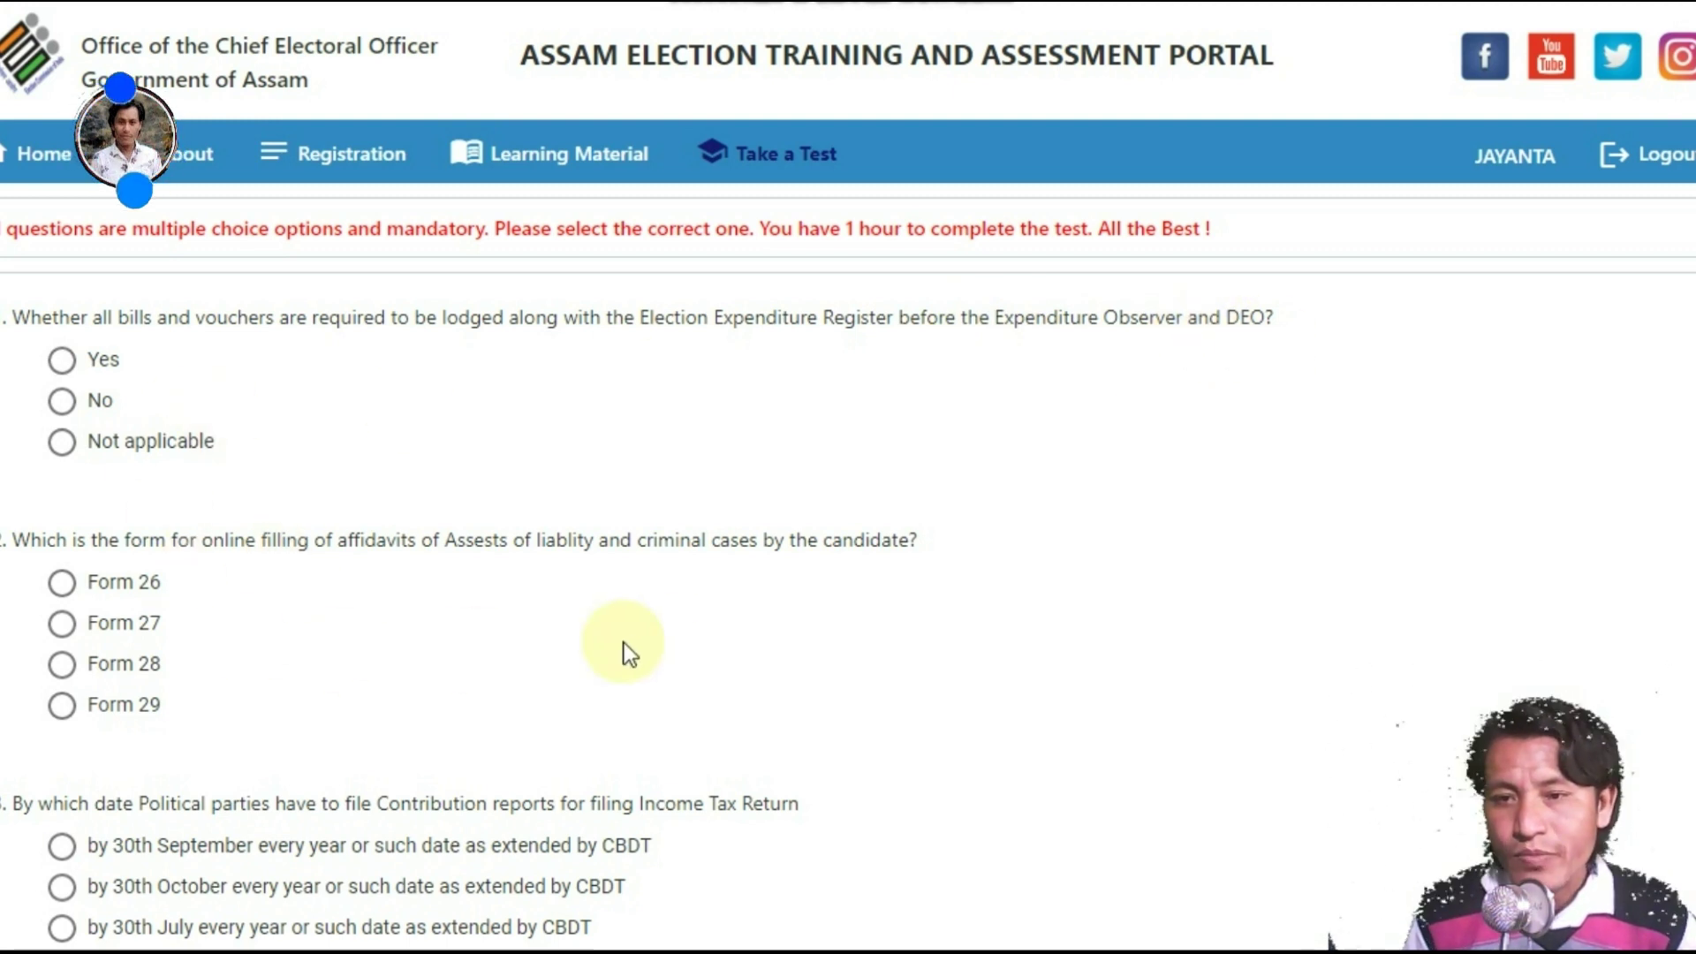
scroll(848, 477, down, 15)
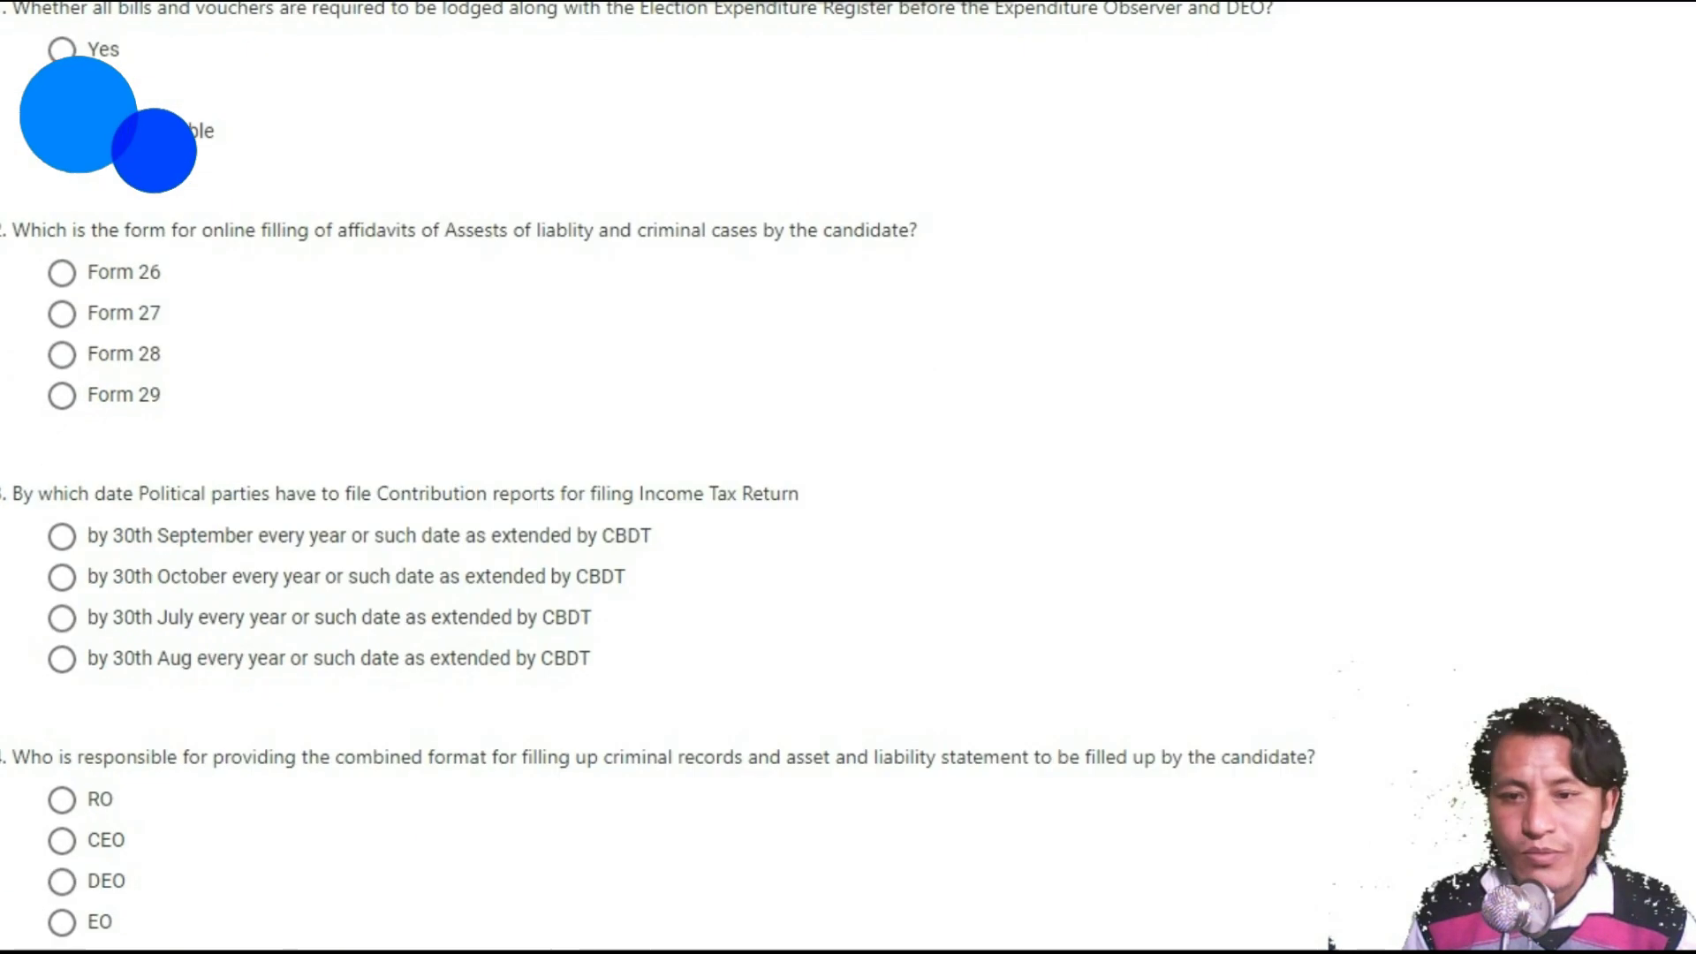
scroll(848, 477, down, 20)
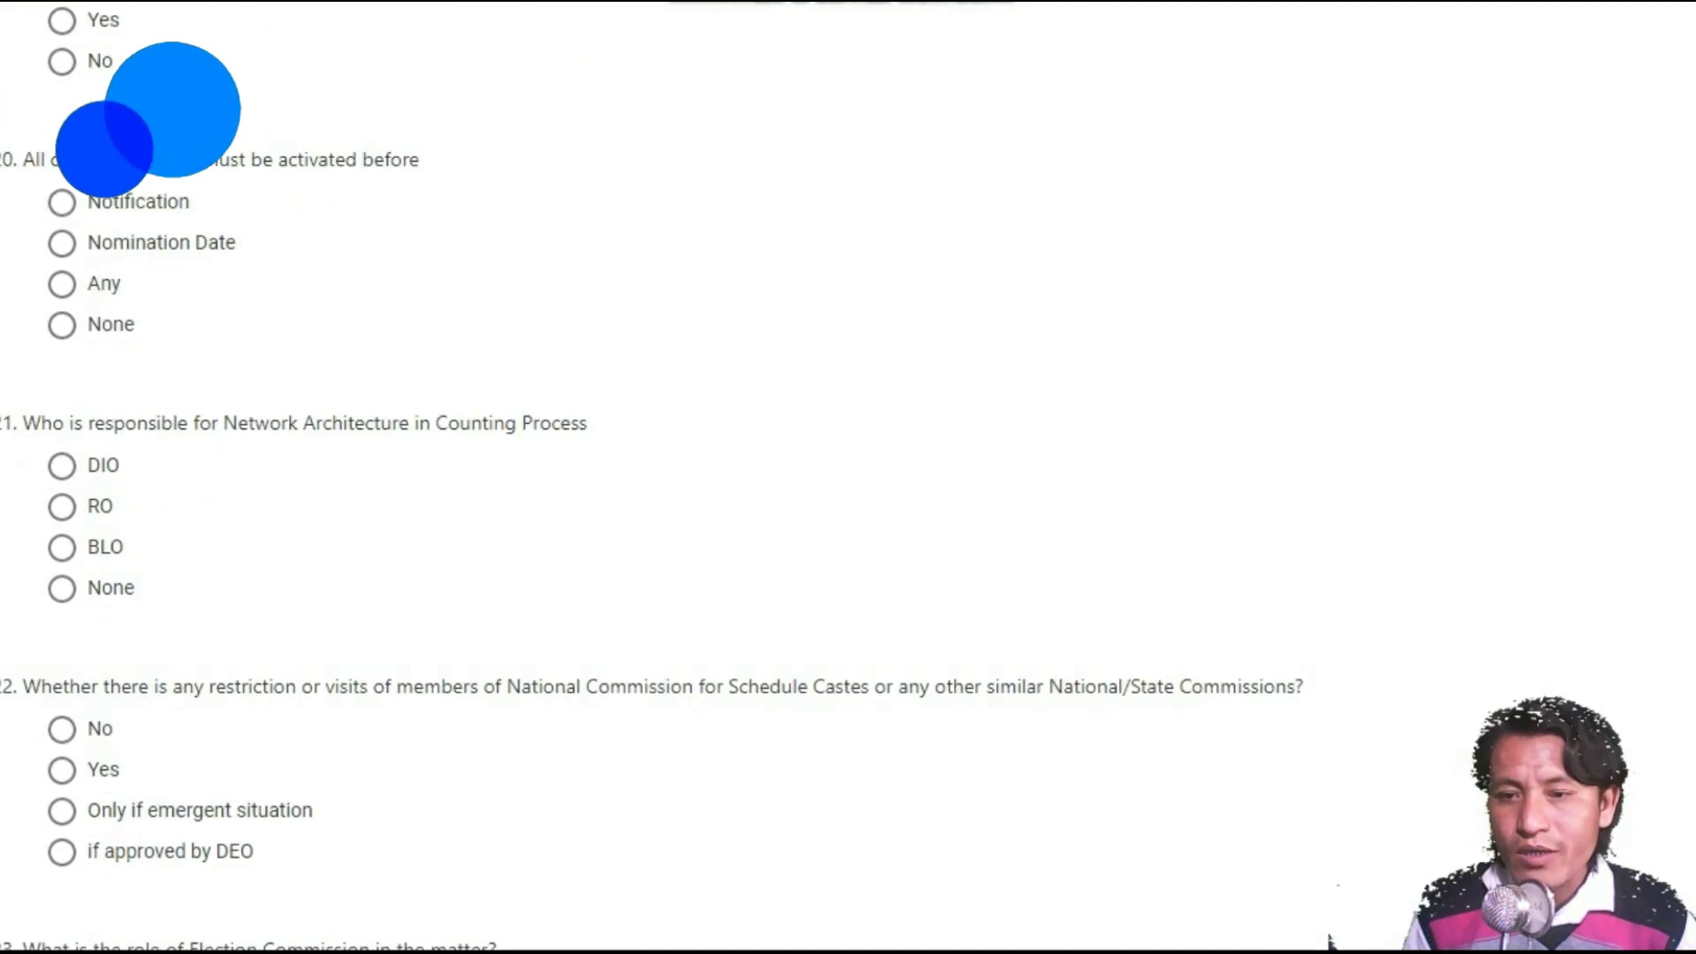
scroll(848, 477, down, 20)
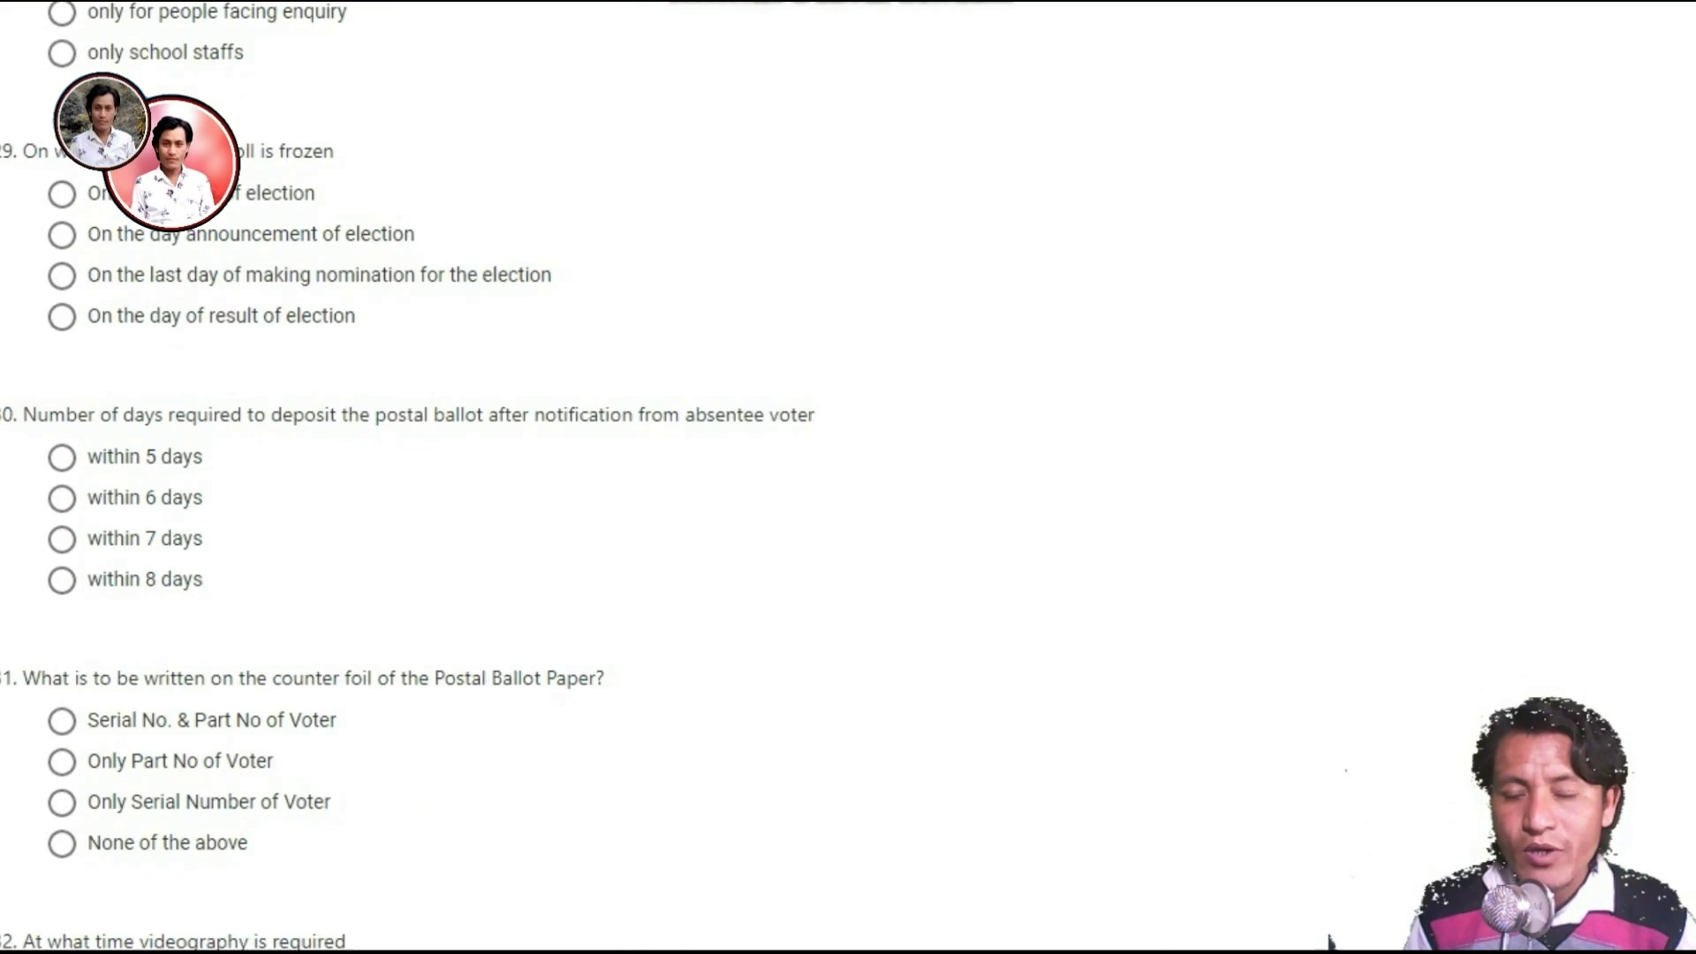
scroll(848, 477, down, 16)
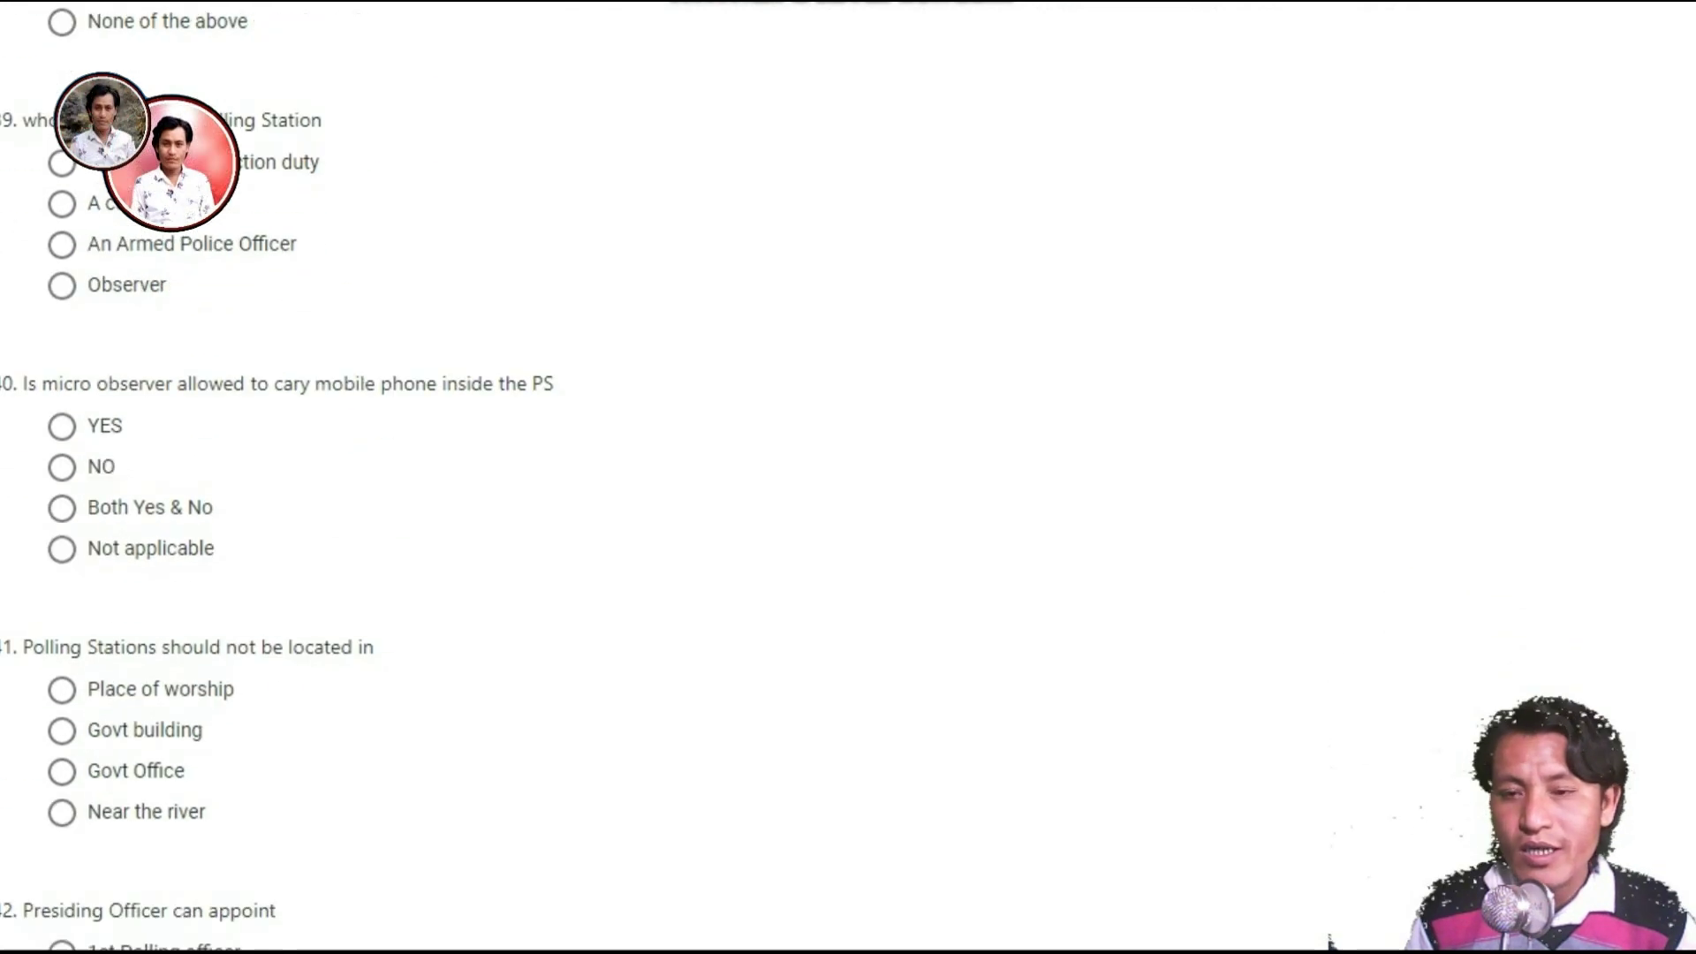
scroll(848, 477, down, 17)
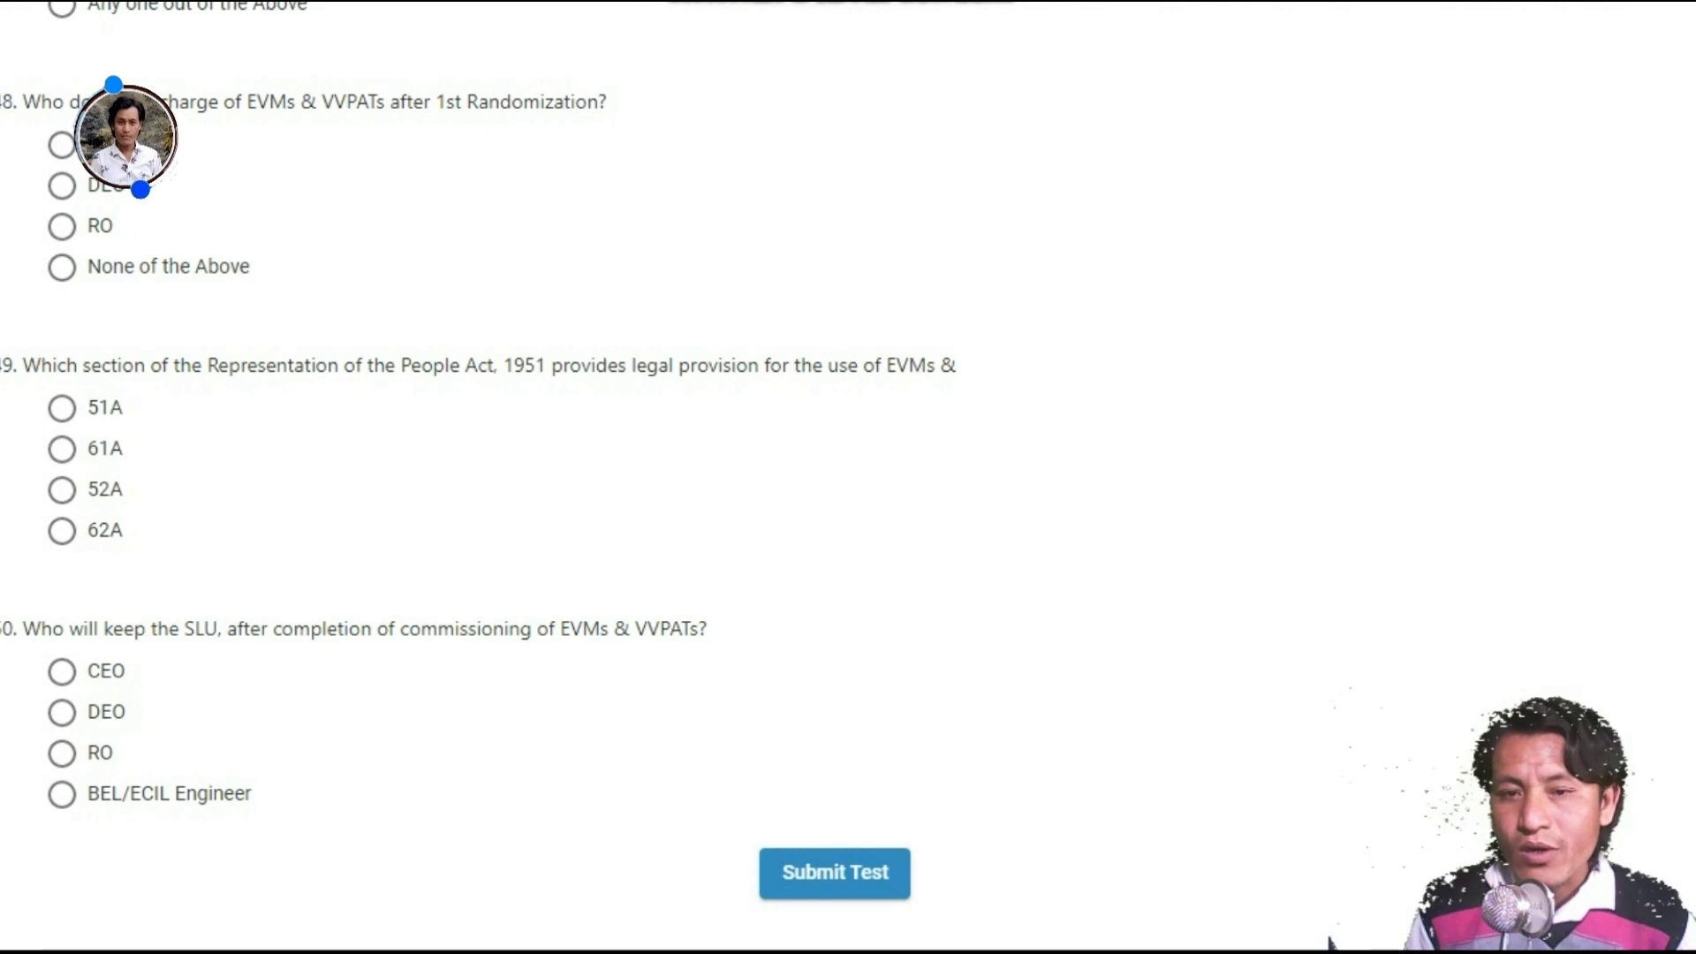
scroll(848, 477, up, 20)
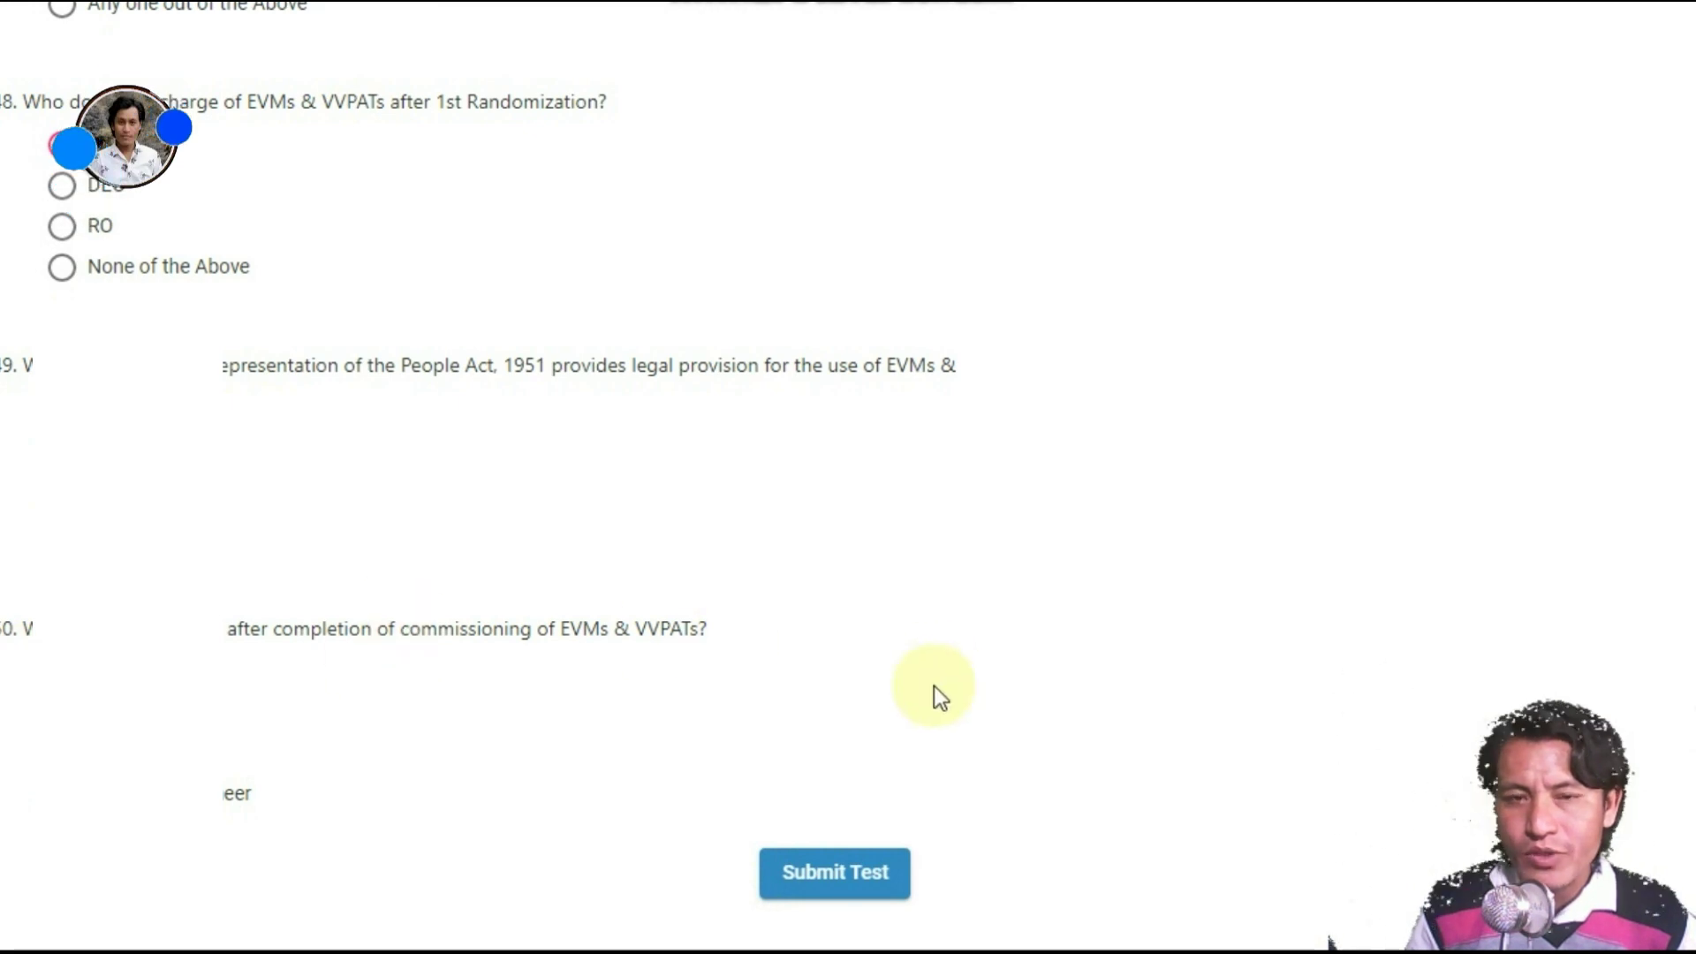
click(849, 883)
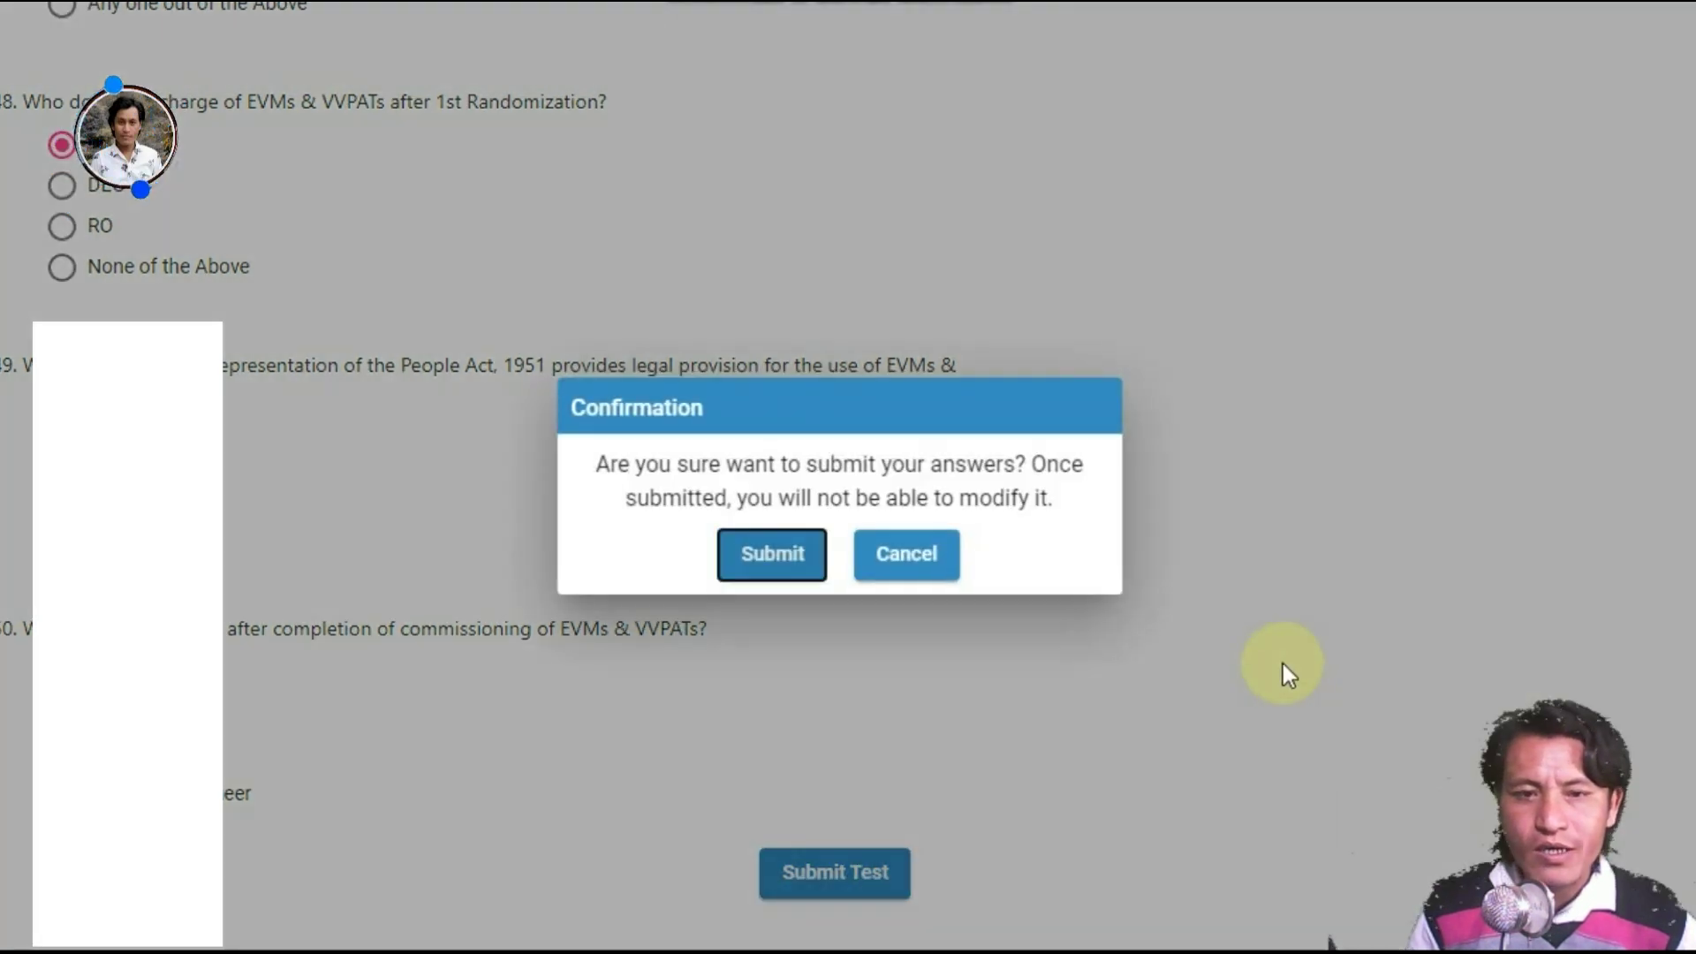
click(772, 554)
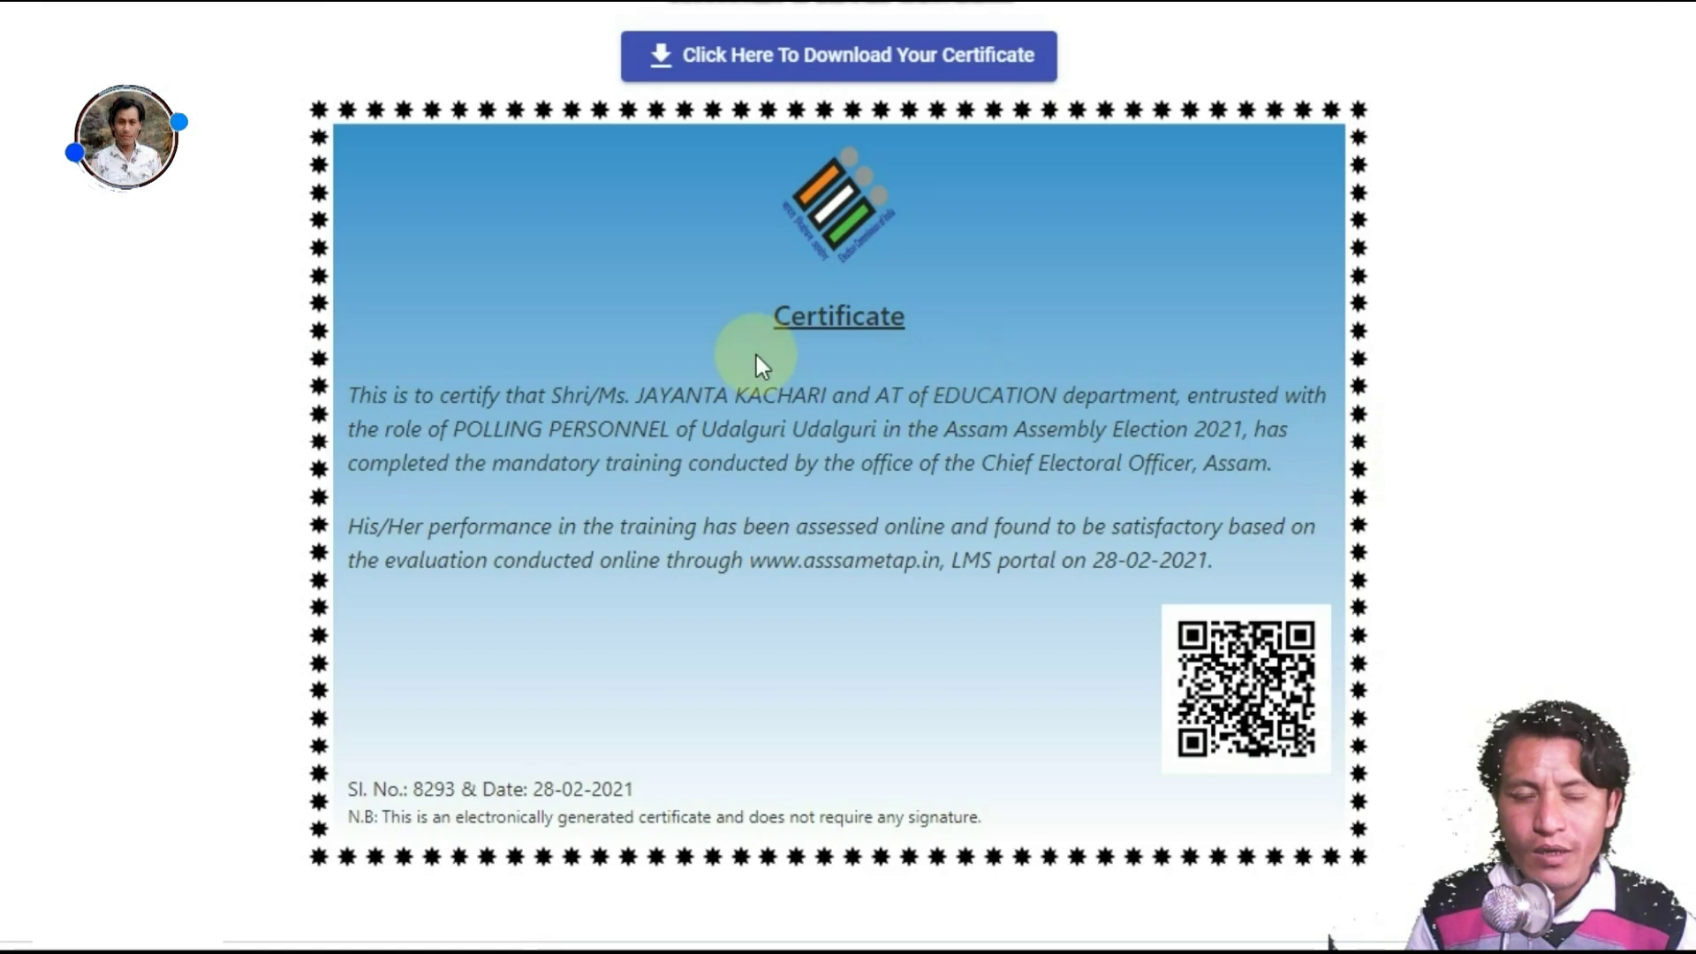